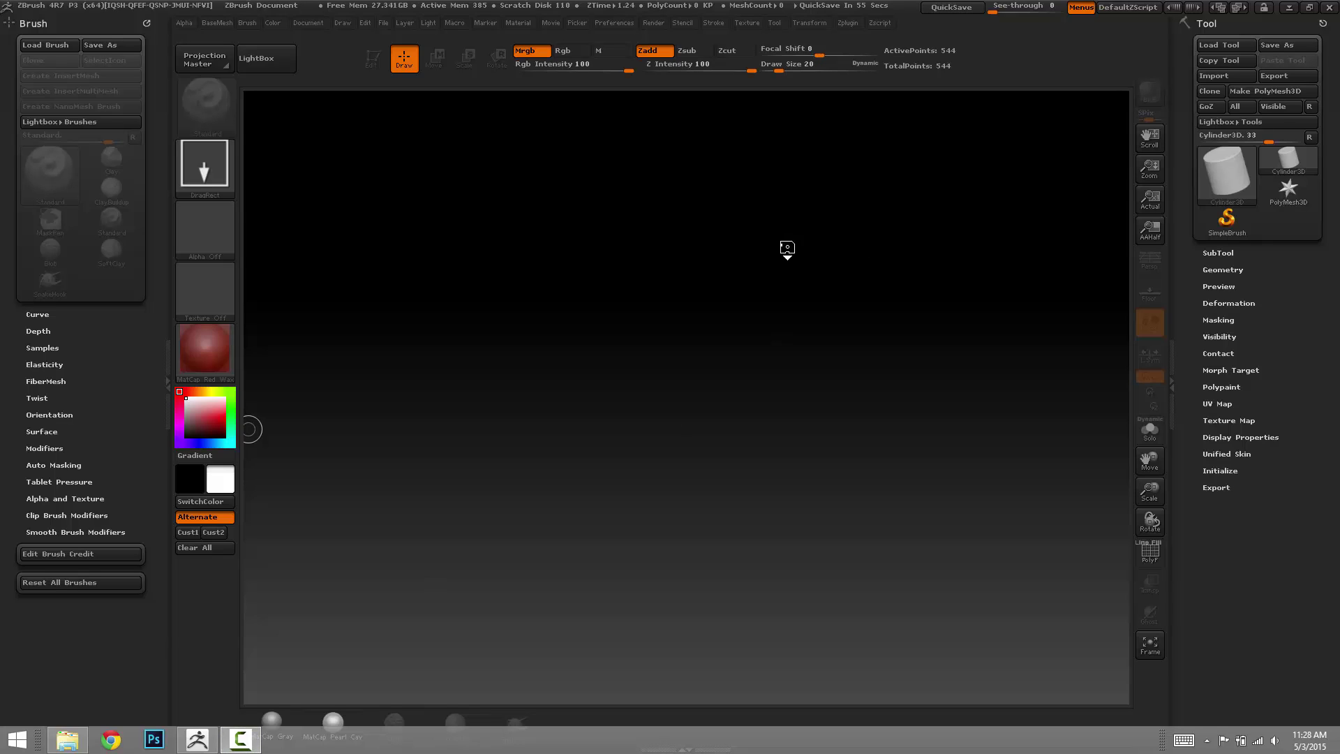
Draw a Cylinder3D on the canvas, put it in edit mode and convert it to a PolyMesh3D
left_click_drag(788, 248, 775, 284)
left_click(372, 58)
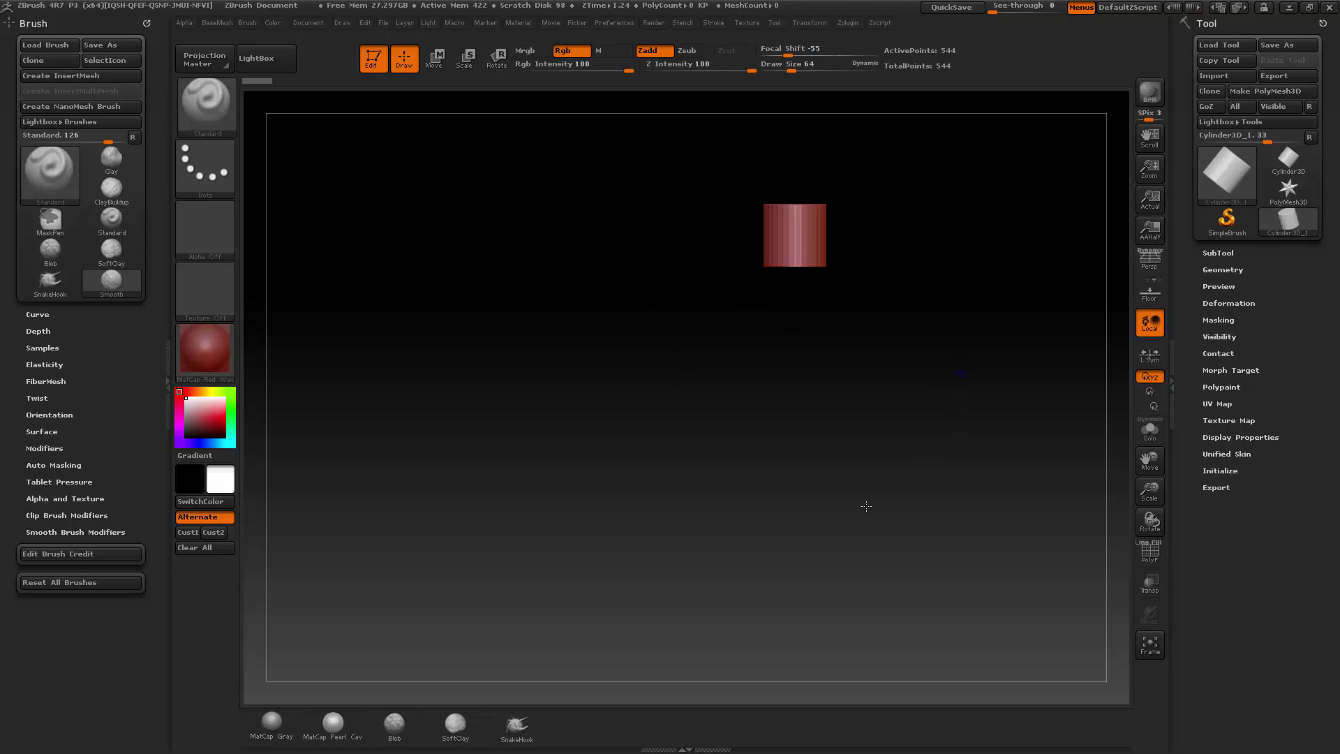
left_click_drag(866, 506, 699, 739, "alt")
left_click(1252, 91)
Look through the ZSpheres, ModifyTopology and Polymodel sections of the custom BaseMesh menu
key("1")
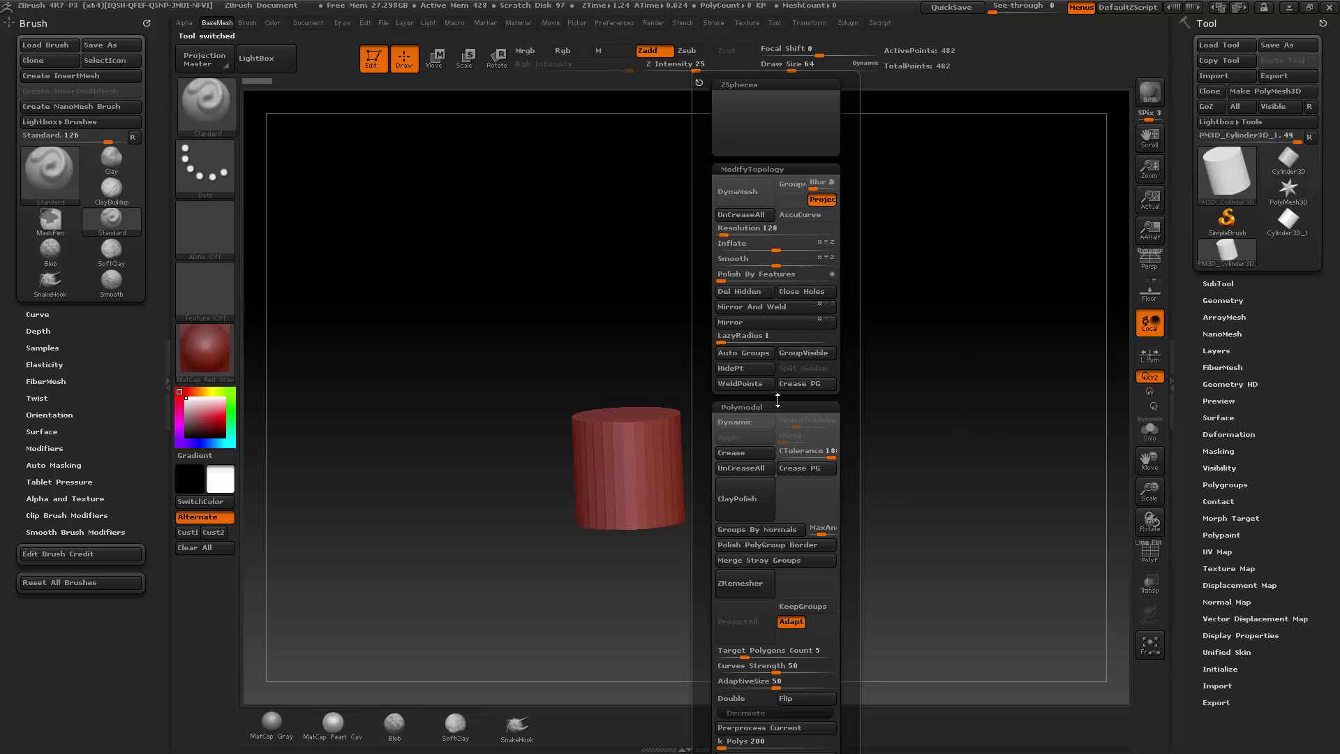
key("1")
left_click(622, 169, "shift")
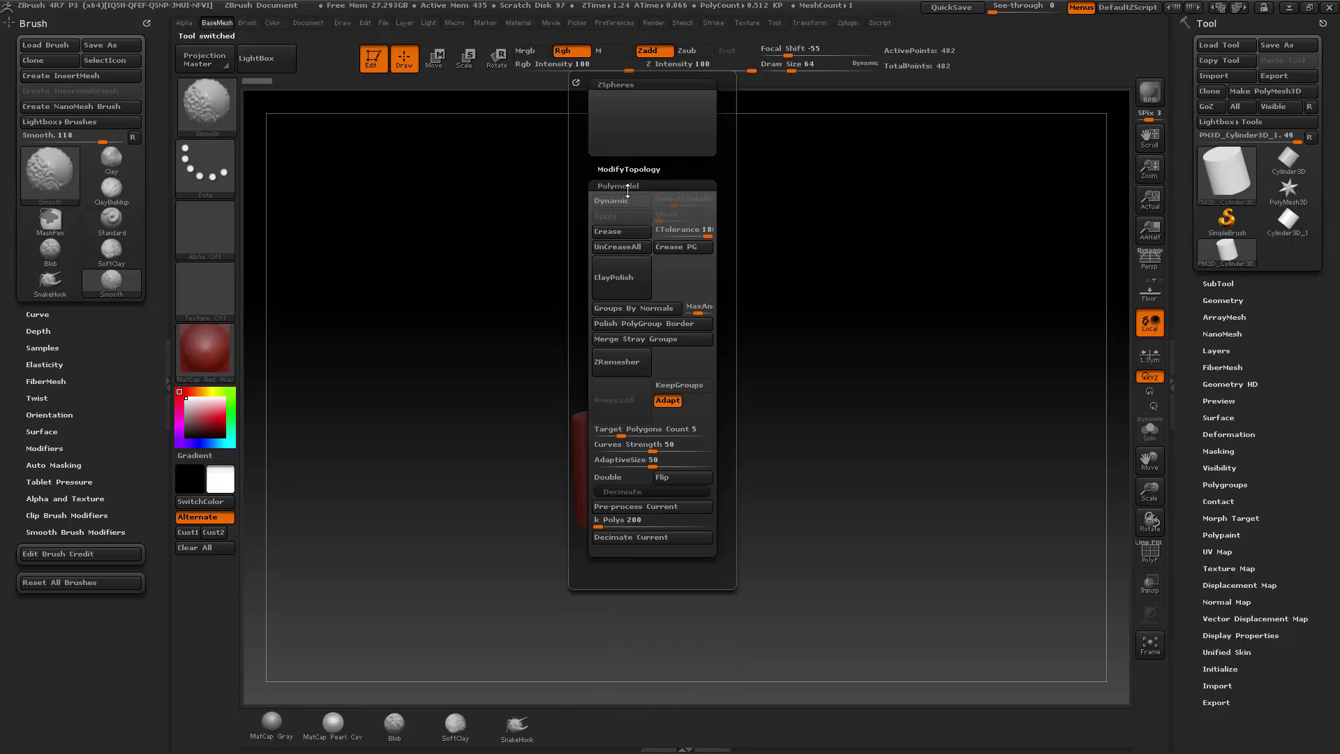
left_click(627, 186)
left_click(627, 170, "shift")
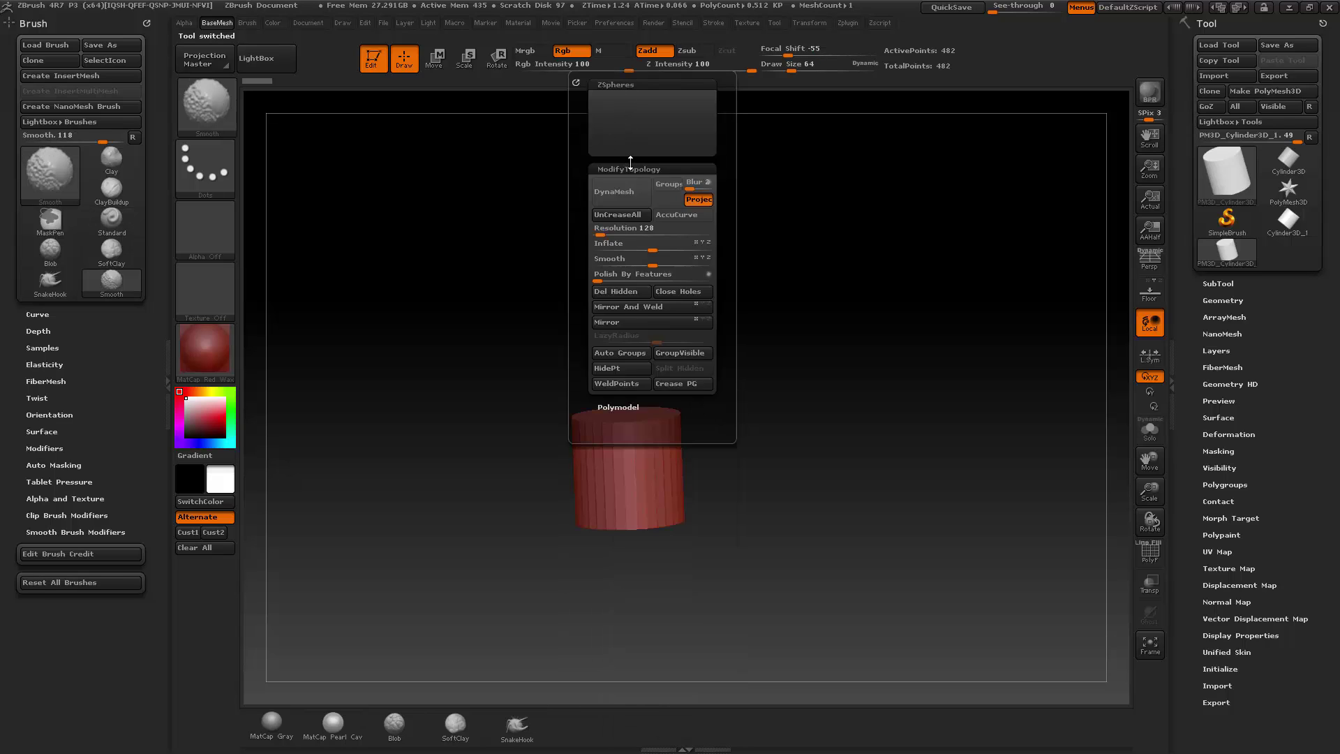
mouse_move(628, 158)
left_mouse_down("shift")
mouse_move(618, 112)
mouse_move(607, 153)
left_mouse_up("shift")
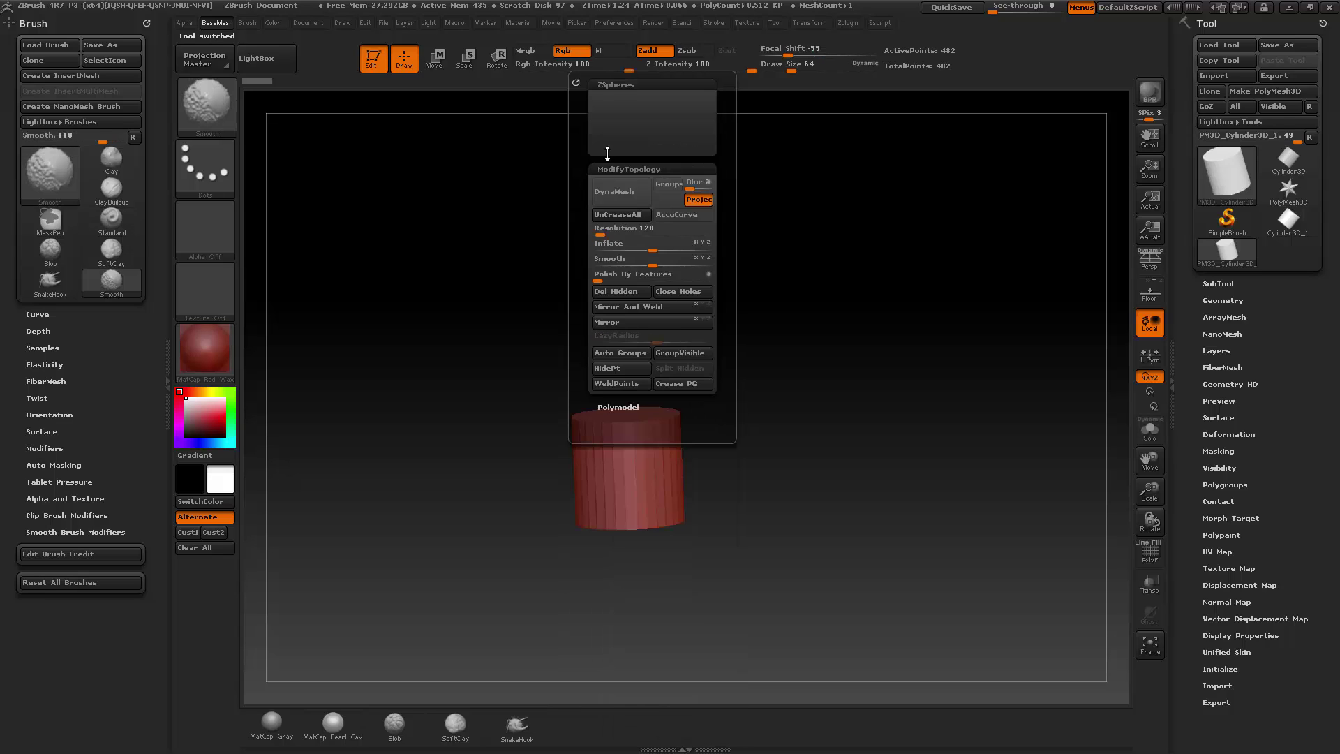
left_click(610, 86, "shift")
Select the ZModeler brush and bring up the custom BaseMesh menu over the cylinder
left_click_drag(778, 317, 777, 412, "alt")
key("b")
key("z")
key("m")
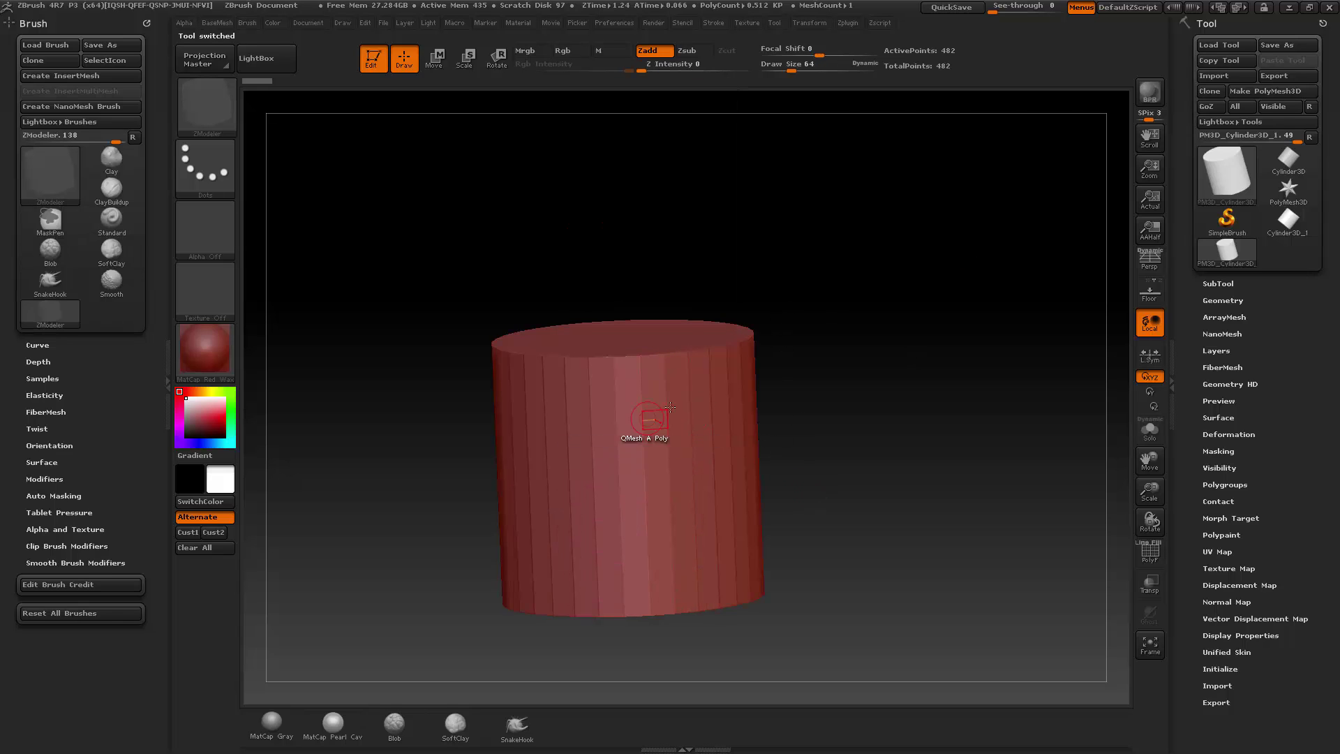
key("1")
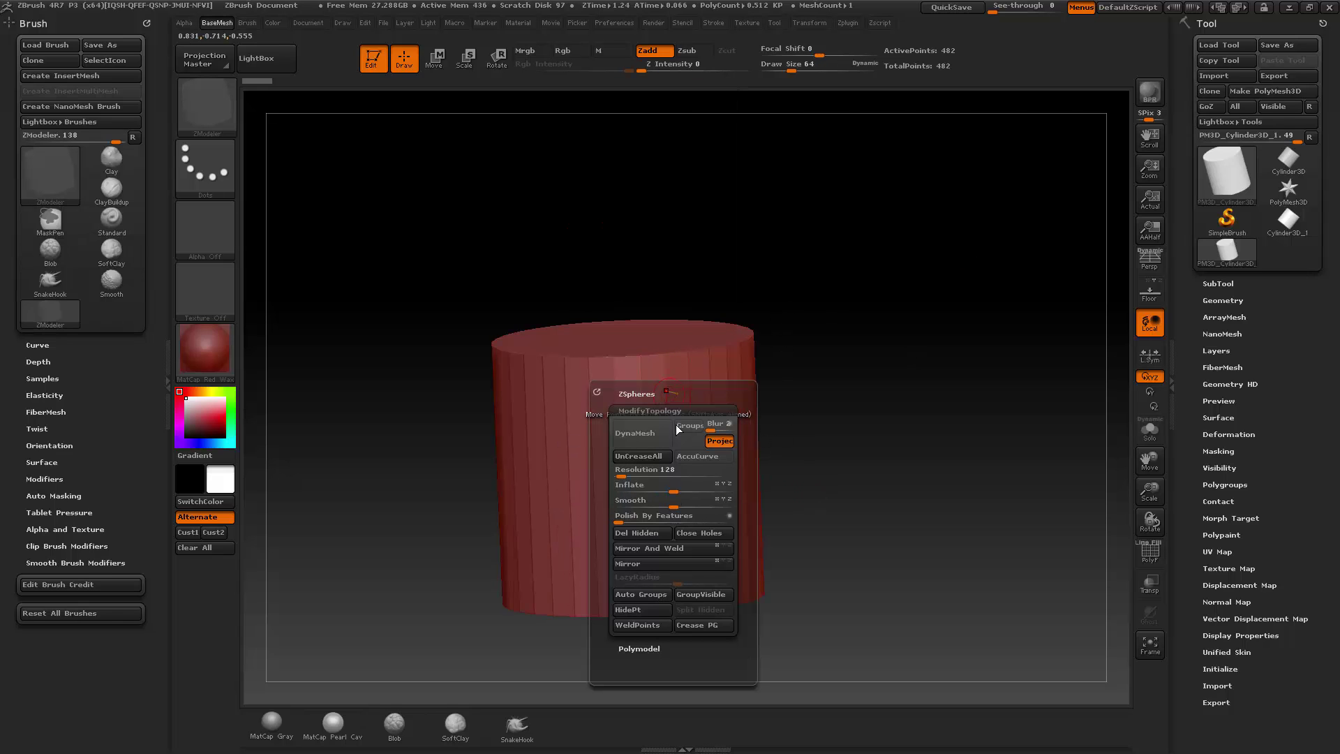
Switch to the Standard brush with a draw size of 62 and view the quick-access popup
left_click_drag(898, 384, 855, 317, "alt")
key("b")
key("s")
key("t")
key("s")
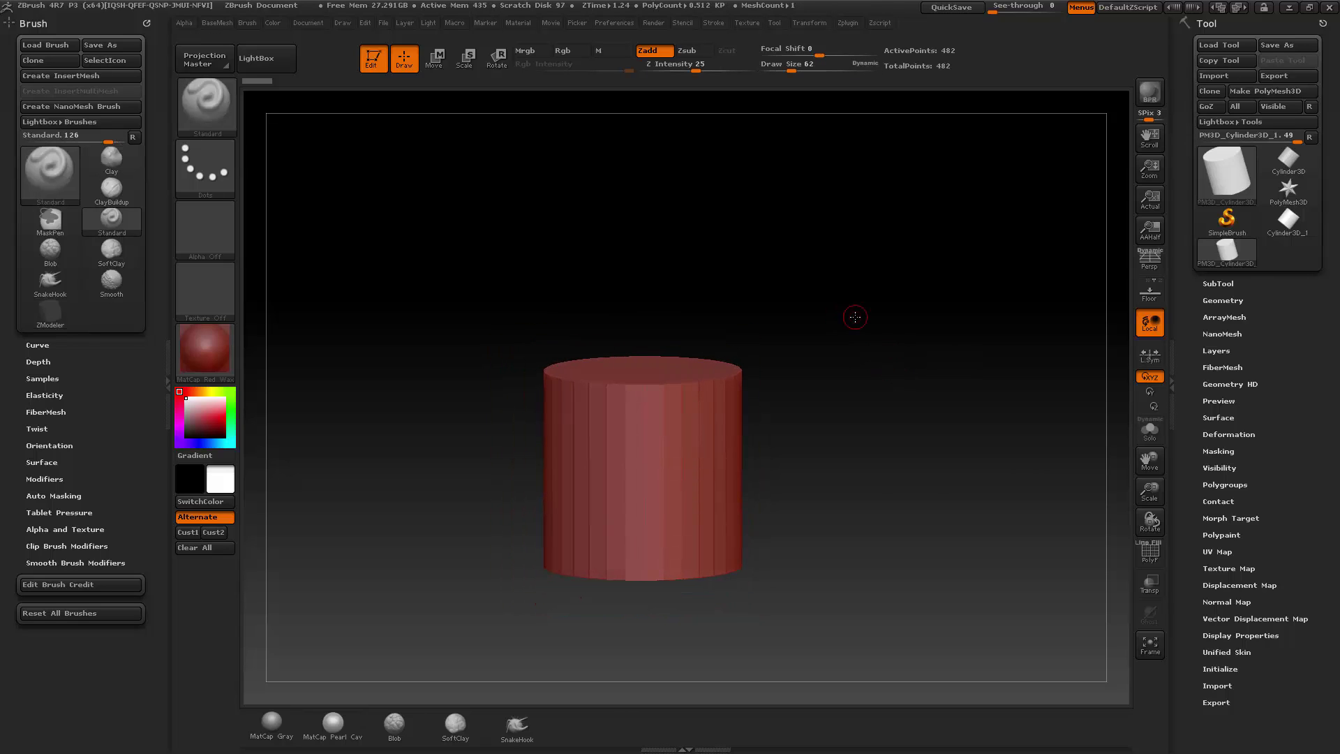
key("space")
key("space")
key("space")
key("space")
key("space")
Dock the Preferences palette in place of the Brush palette and turn on Enable Customize in its Config section
left_click(146, 25)
left_click(614, 23)
left_click_drag(603, 43, 93, 86)
left_click(42, 68)
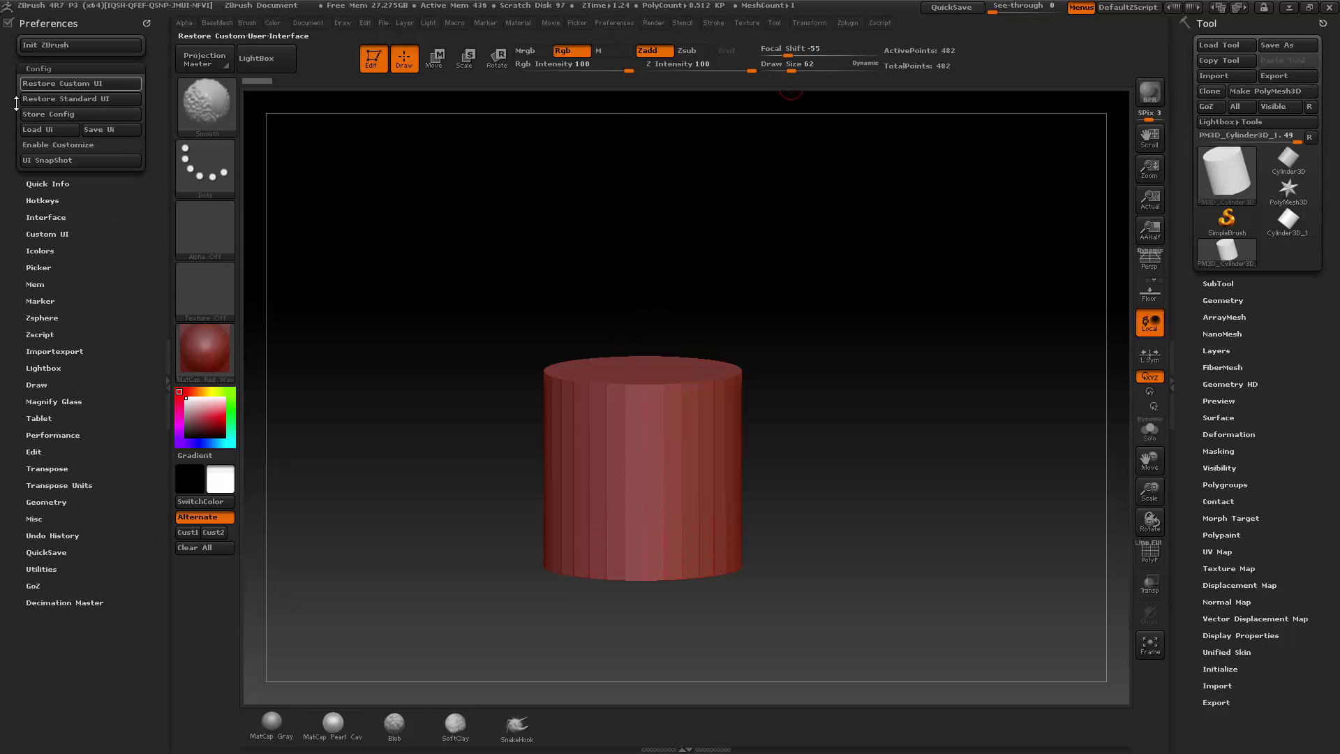
left_click(64, 145)
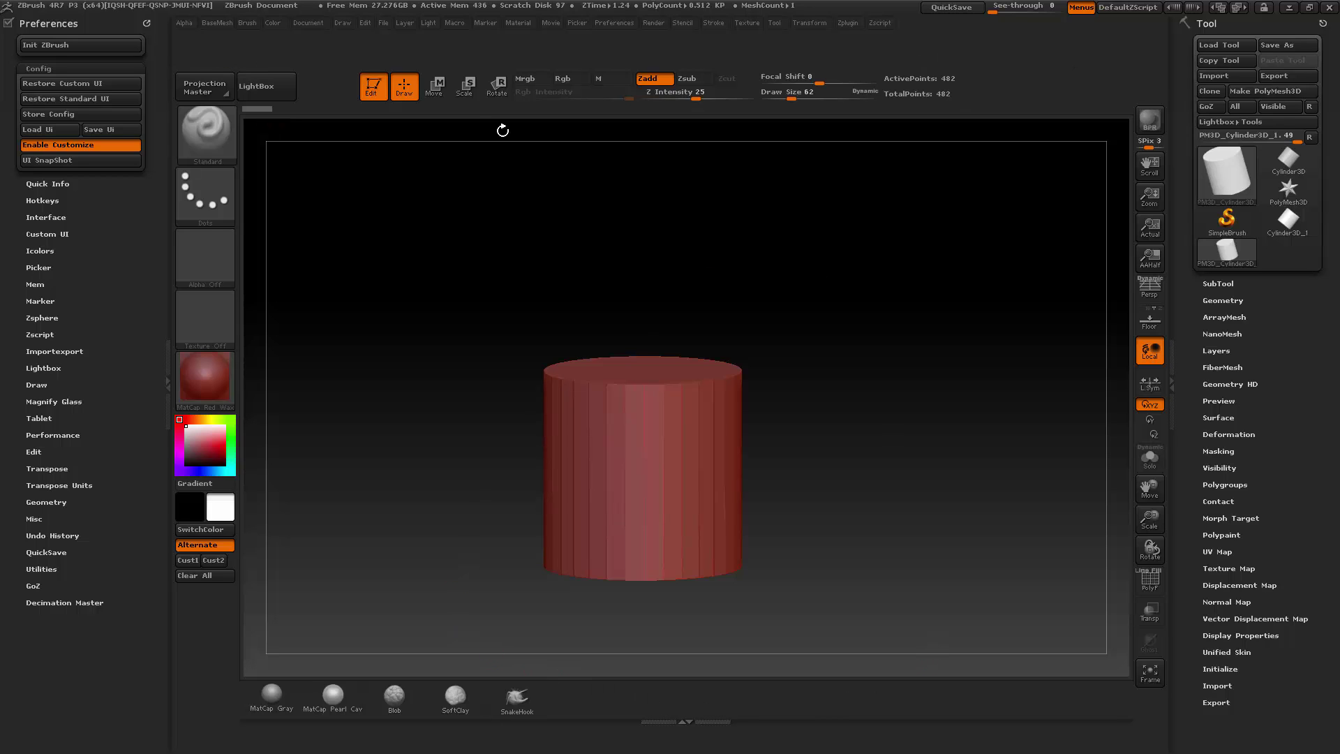
Create a new custom menu titled TestSTuff from the Custom UI preferences
left_click(53, 234, "shift")
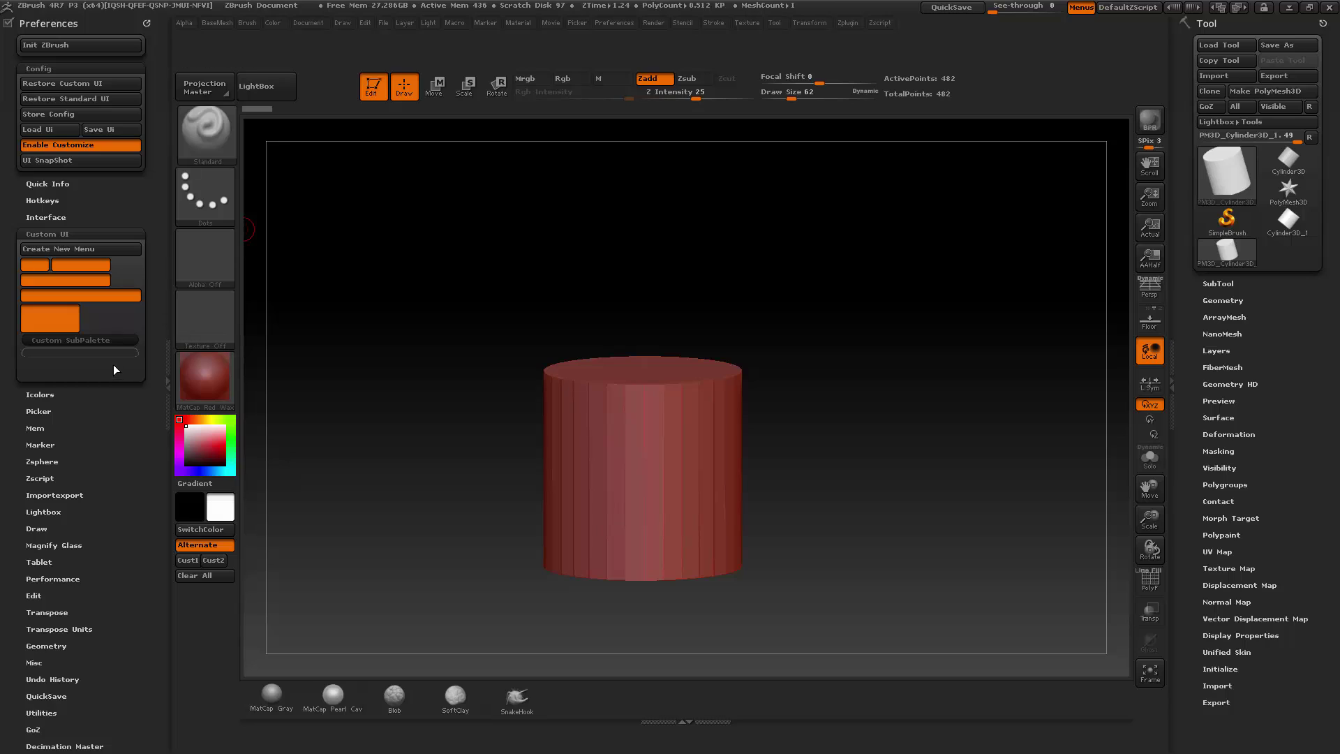
left_click(63, 249)
type("TestSTuff")
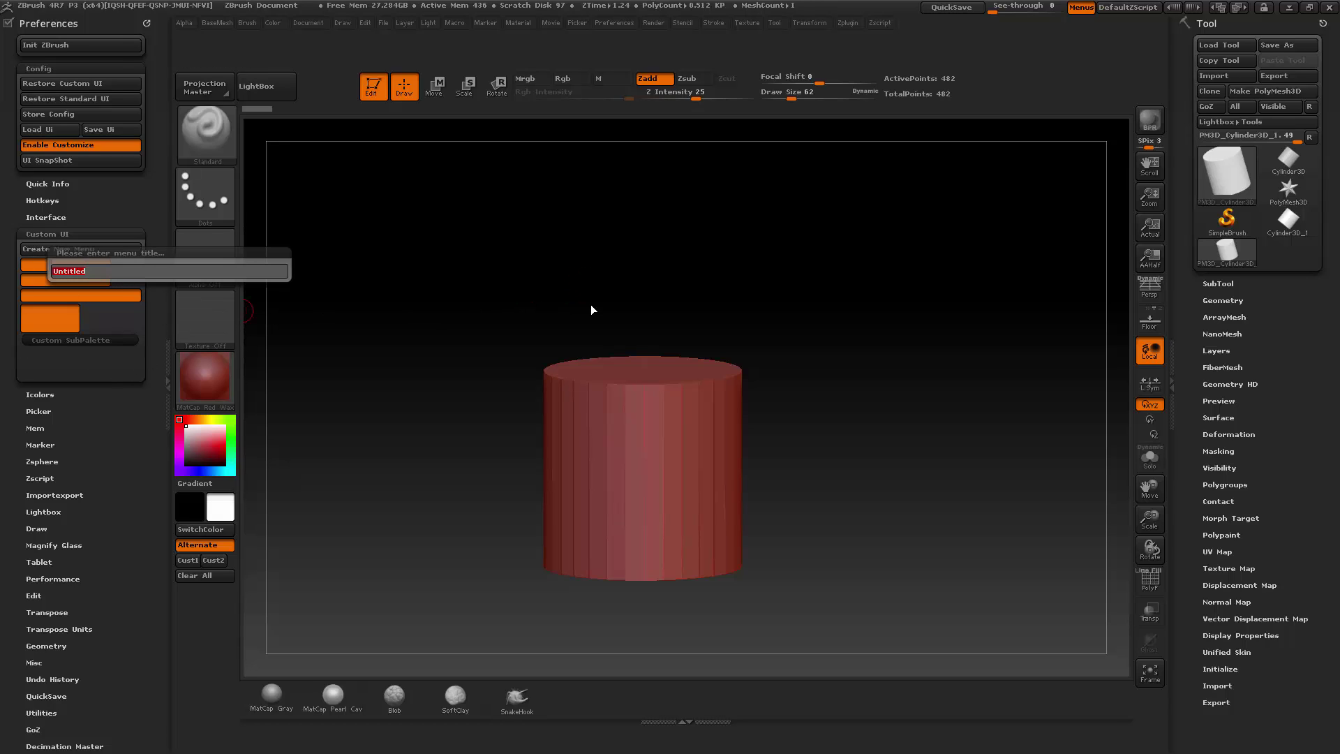
key("Return")
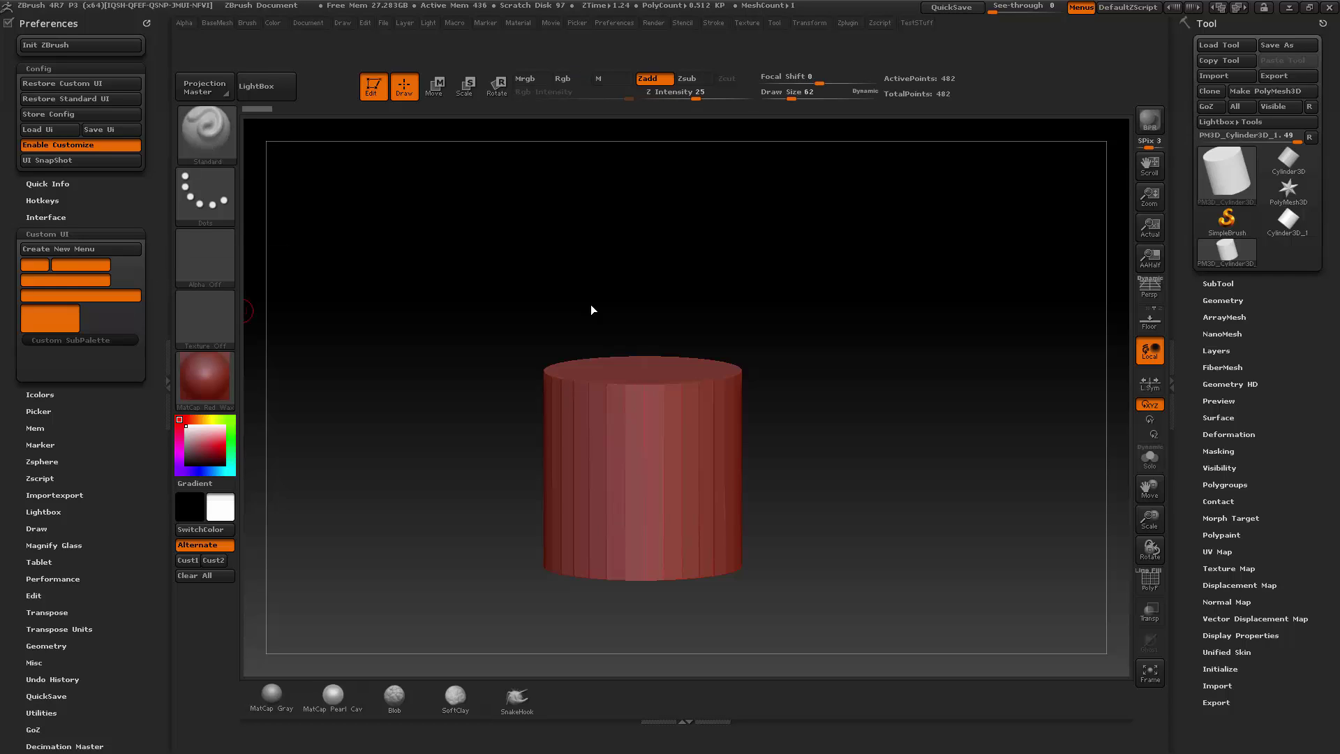
Dock the TestSTuff menu above the Preferences palette and add a custom sub-palette to it
left_click(918, 23)
left_click(752, 21)
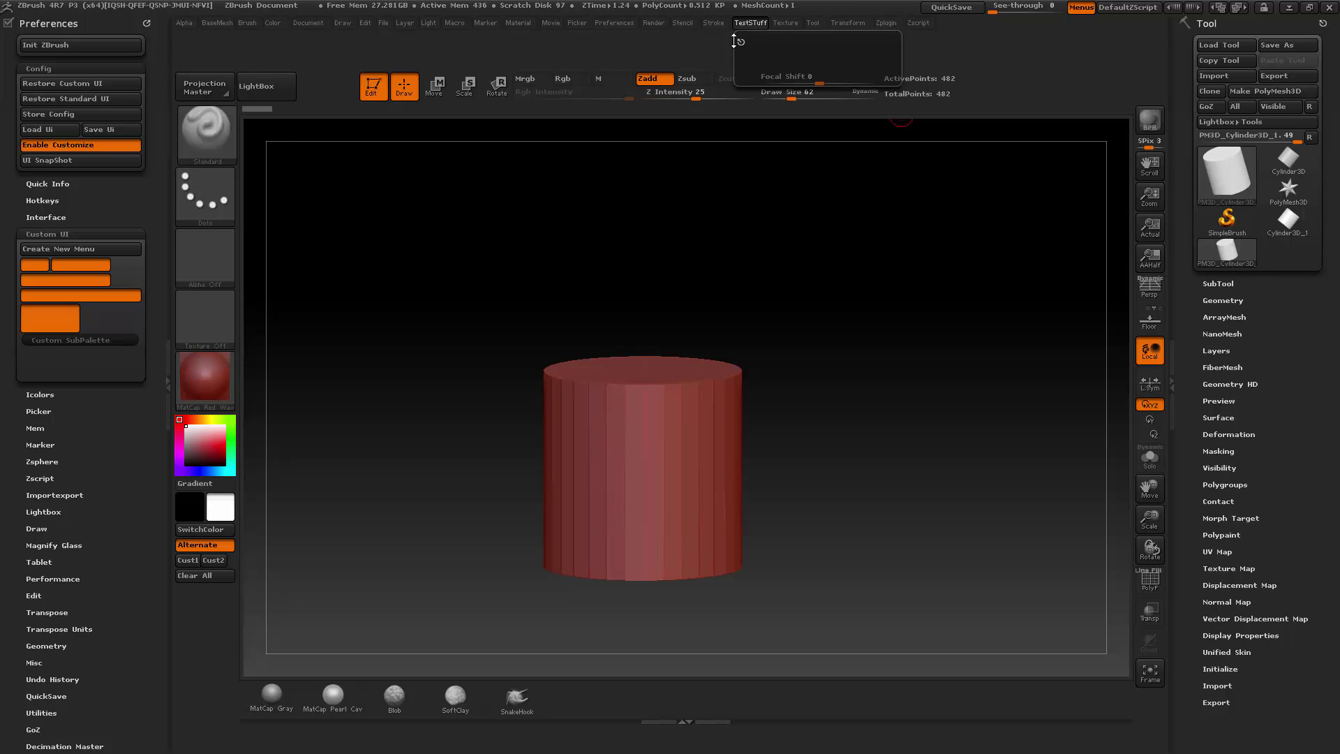
left_click_drag(740, 42, 73, 28)
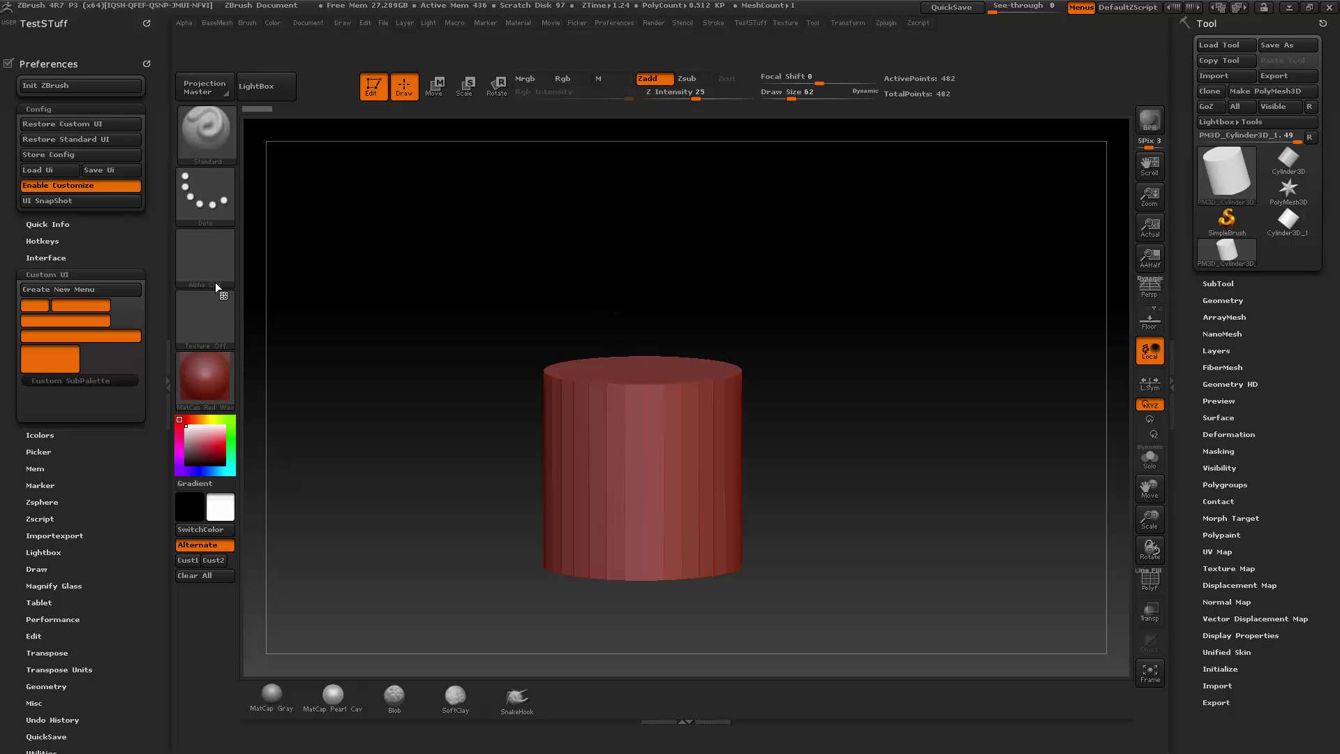
left_click_drag(217, 286, 79, 392, "ctrl+alt")
left_click_drag(88, 381, 66, 28, "ctrl+alt")
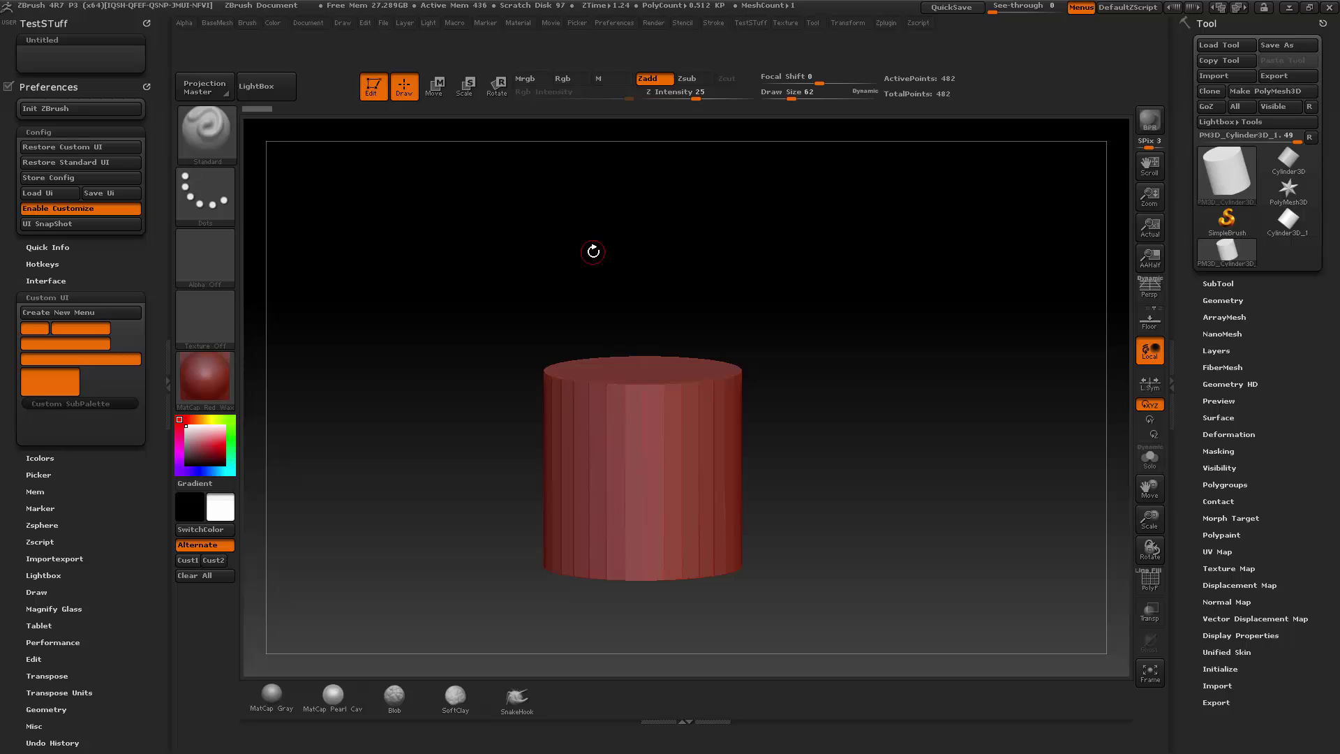
Switch to the ZSphere tool, then draw a single ZSphere on the canvas and put it in edit mode
key("1")
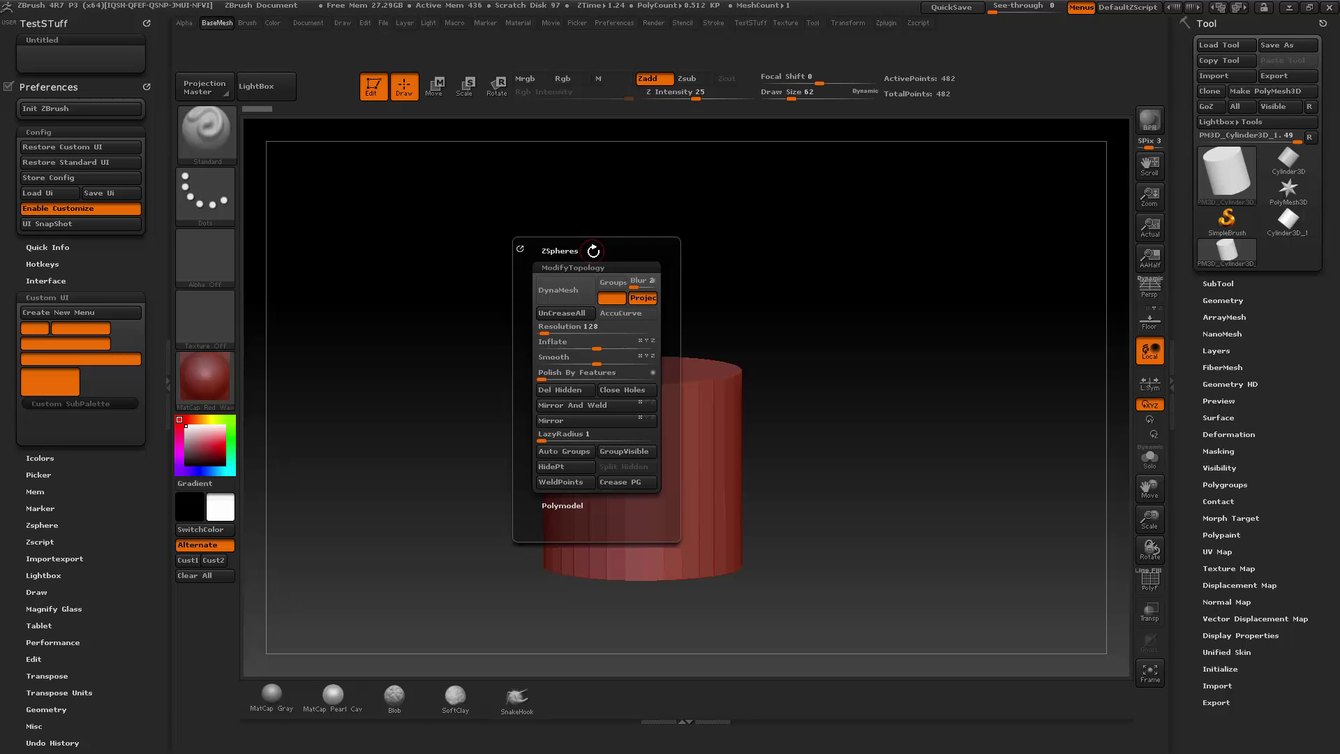
left_click(563, 253)
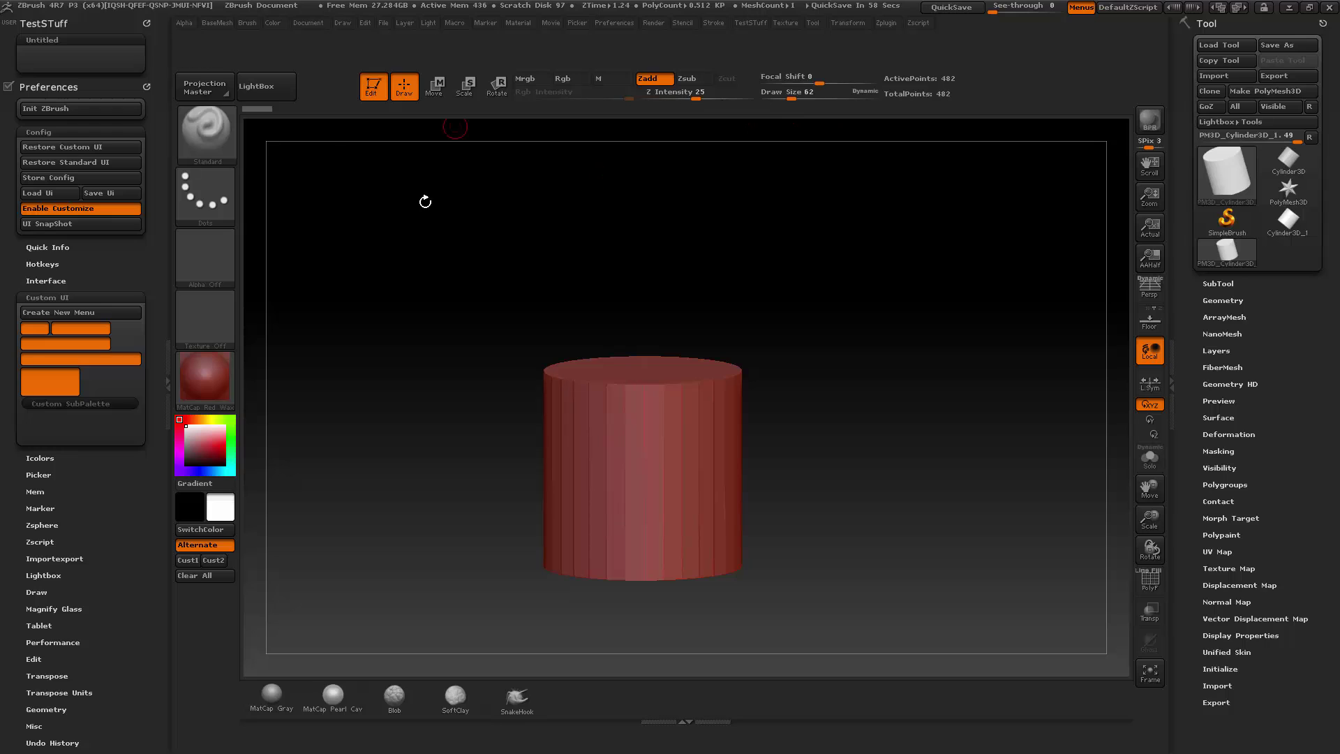
left_click(1218, 217)
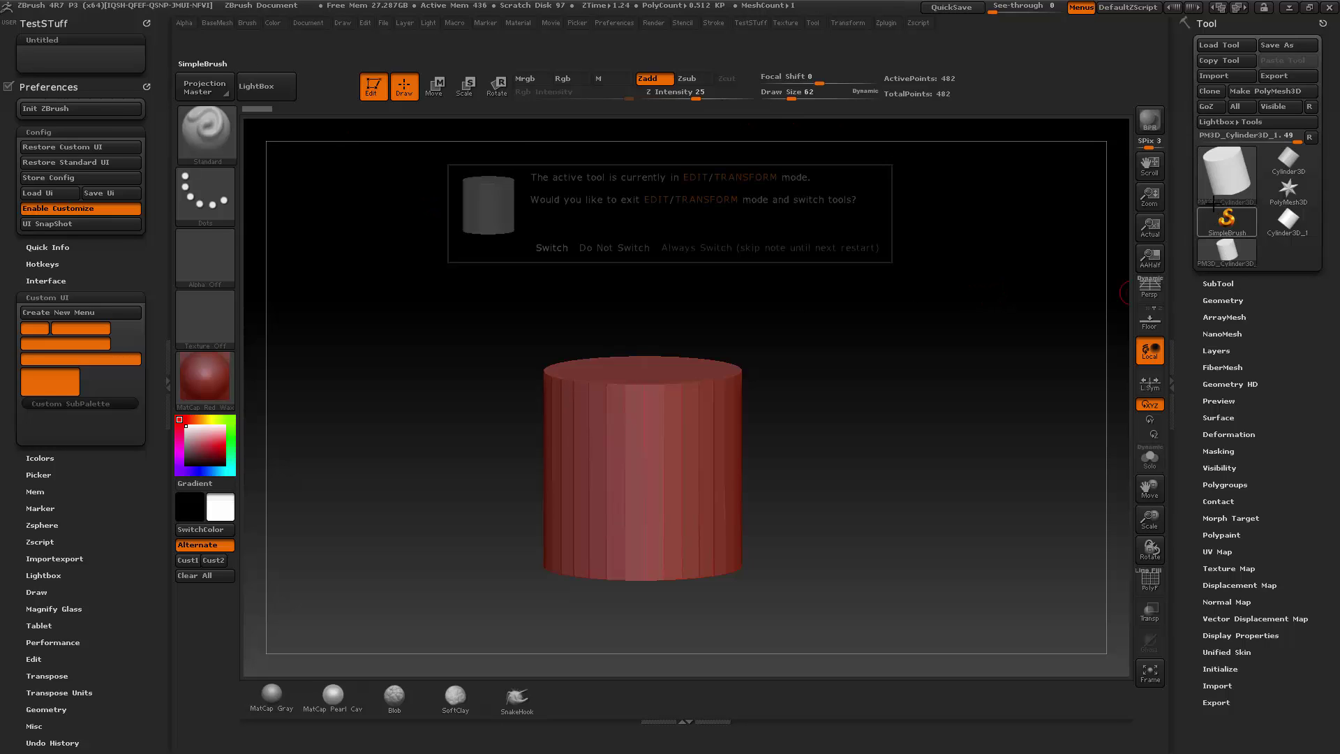
key("Return")
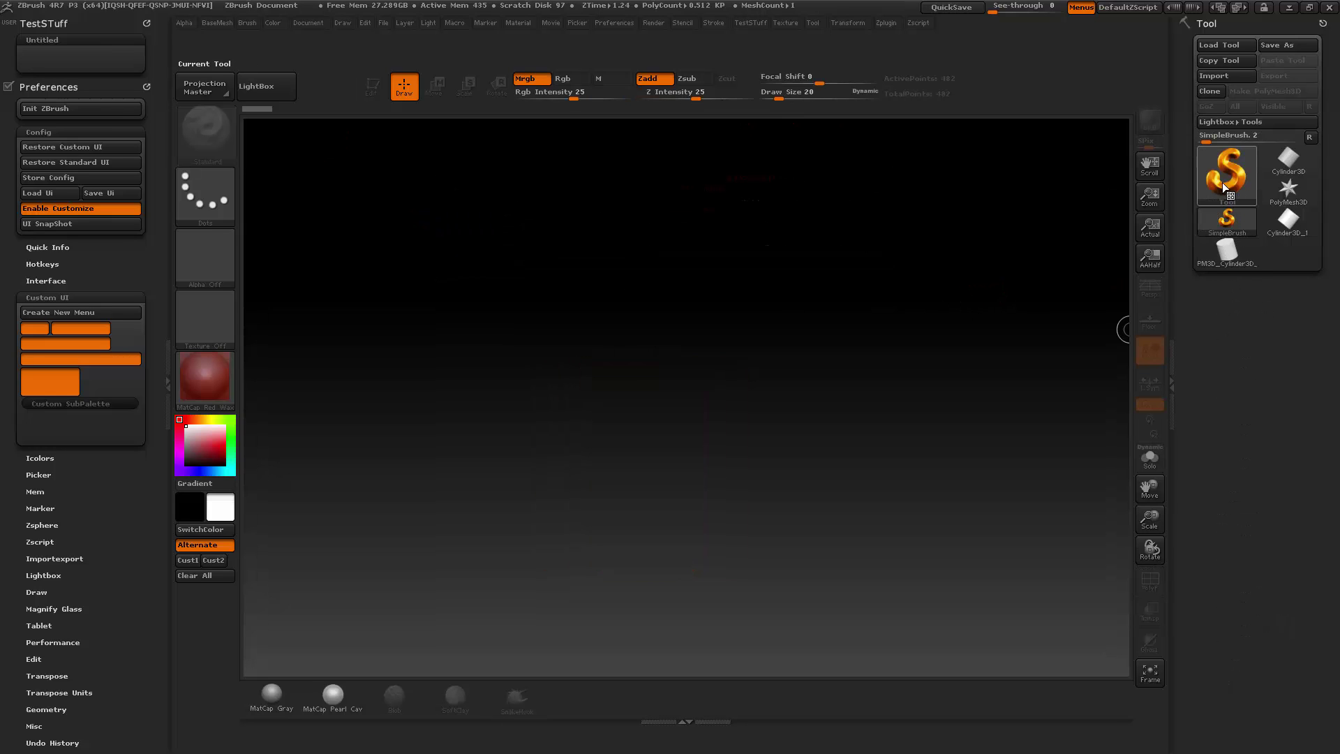
left_click(1222, 182)
left_click(1029, 265)
left_click_drag(585, 474, 548, 436)
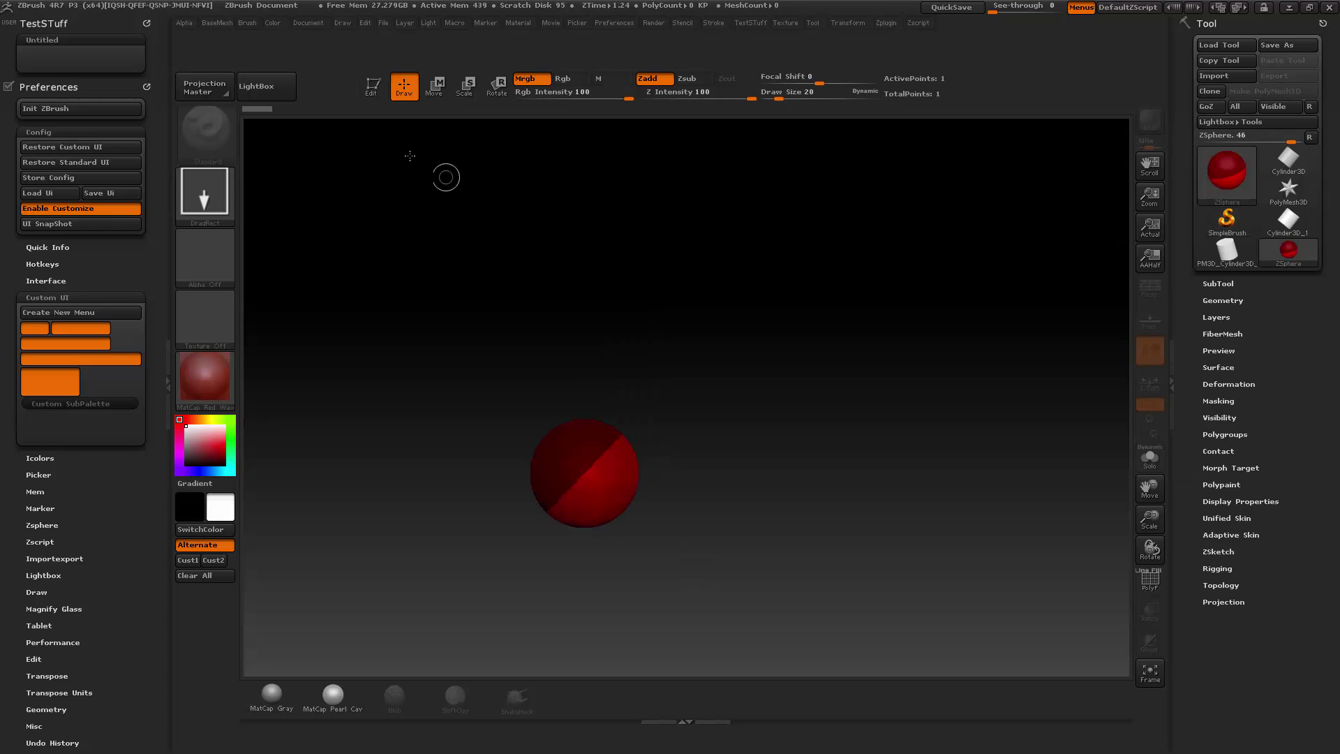
left_click(374, 87)
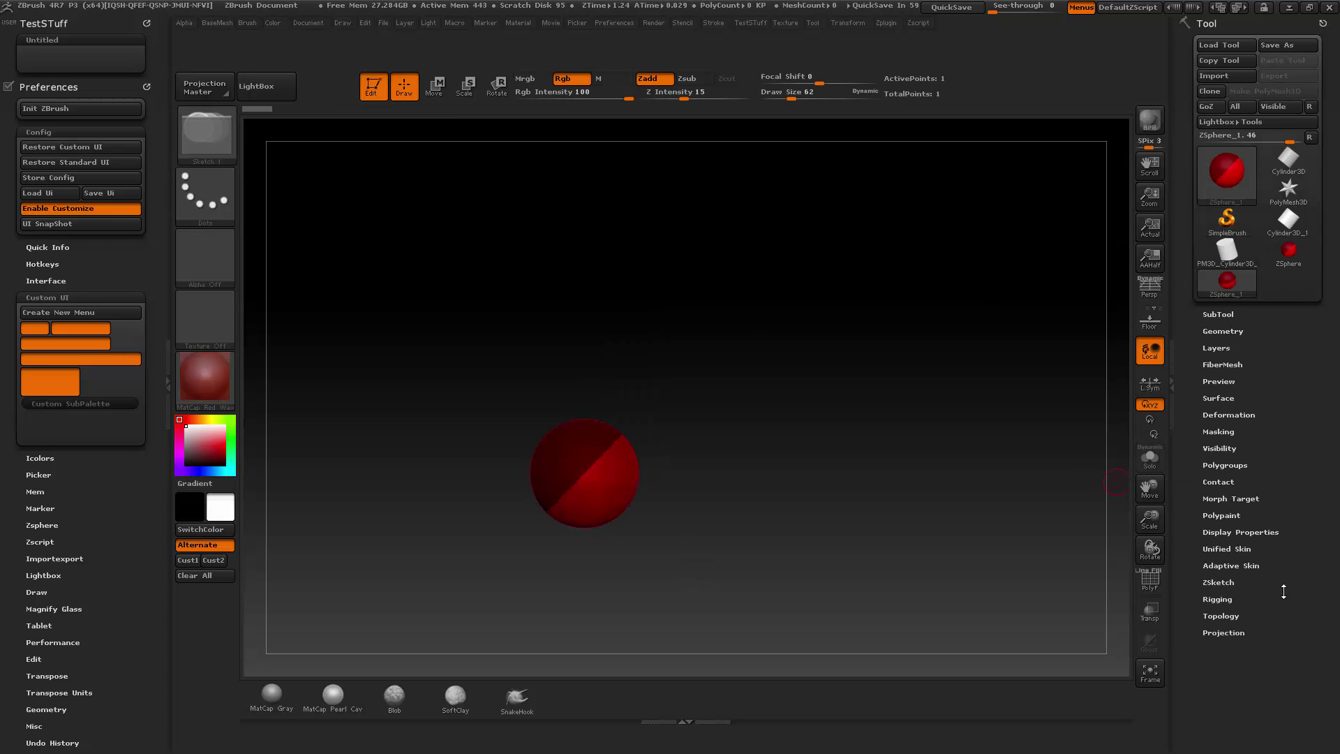
Expand the Adaptive Skin, Rigging and Topology sections of the ZSphere's Tool palette
left_click(1207, 566)
left_click_drag(1185, 506, 1186, 180)
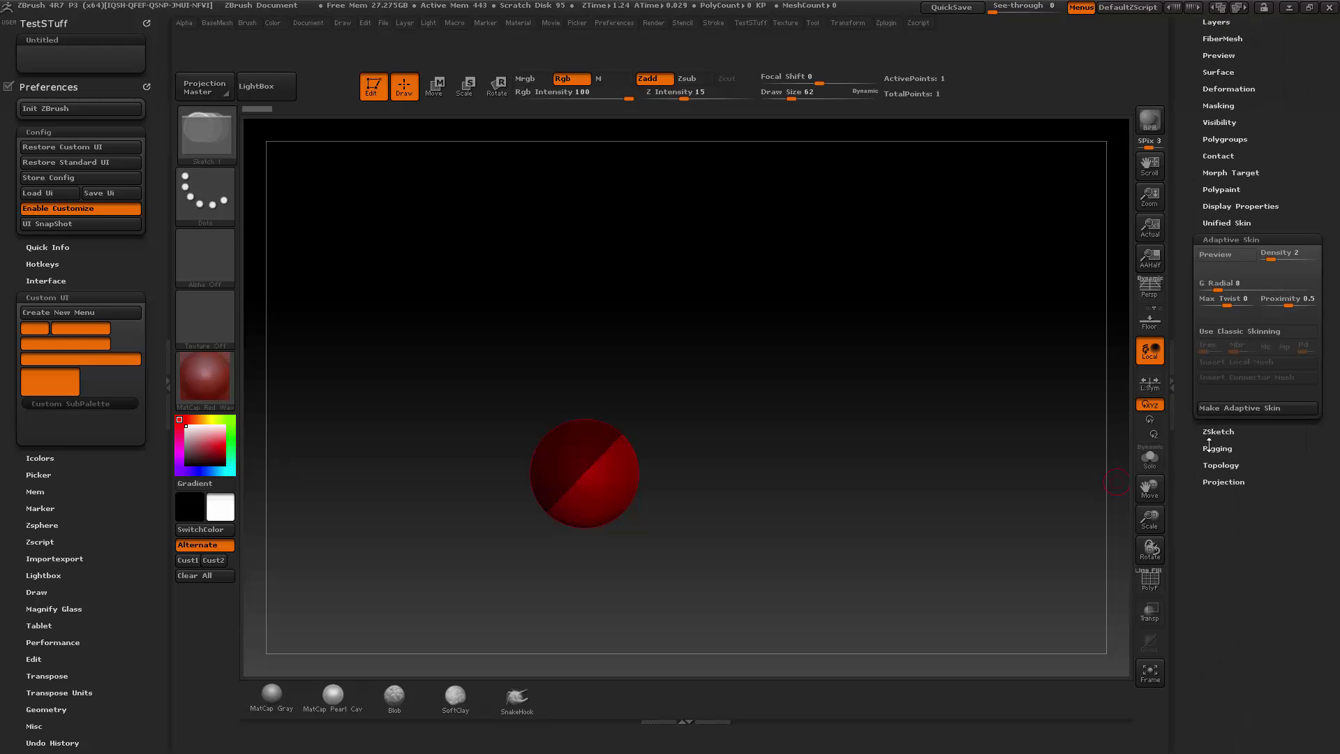
left_click(1215, 449)
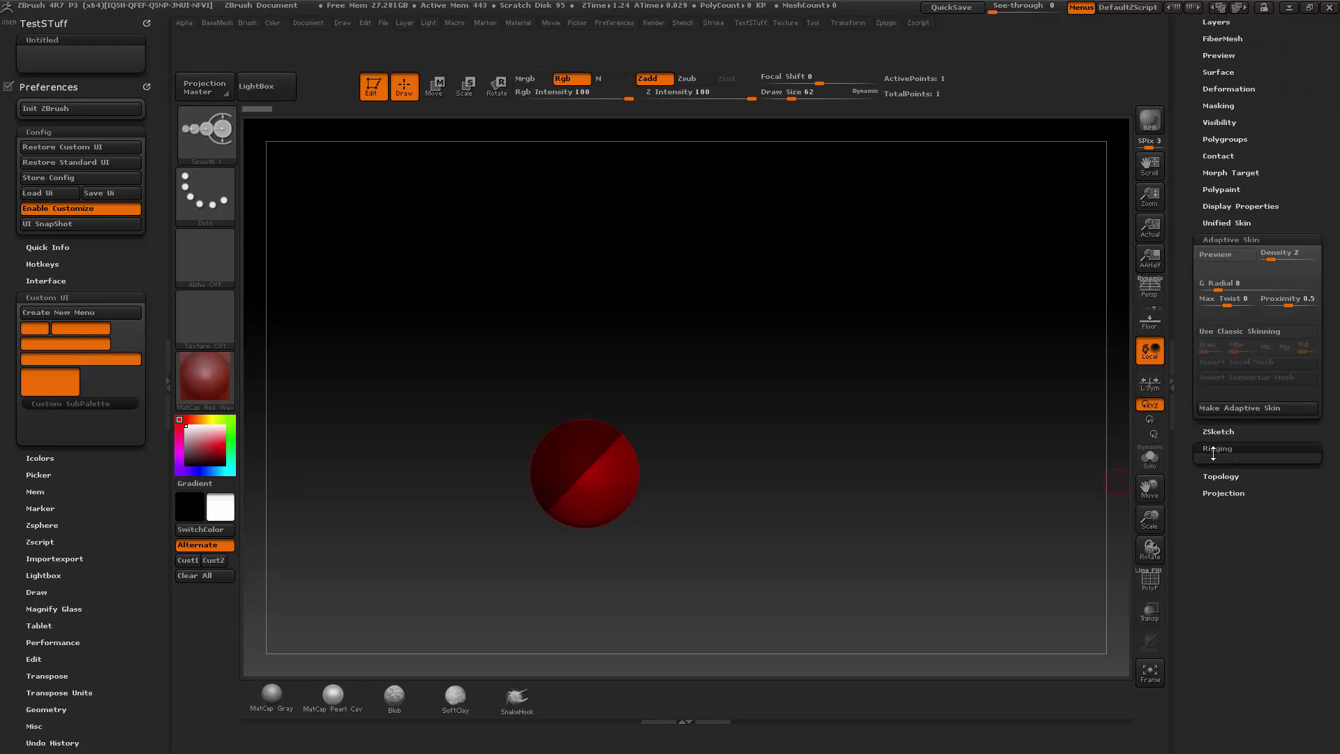
left_click(1219, 502)
scroll(1187, 479, "up", 1)
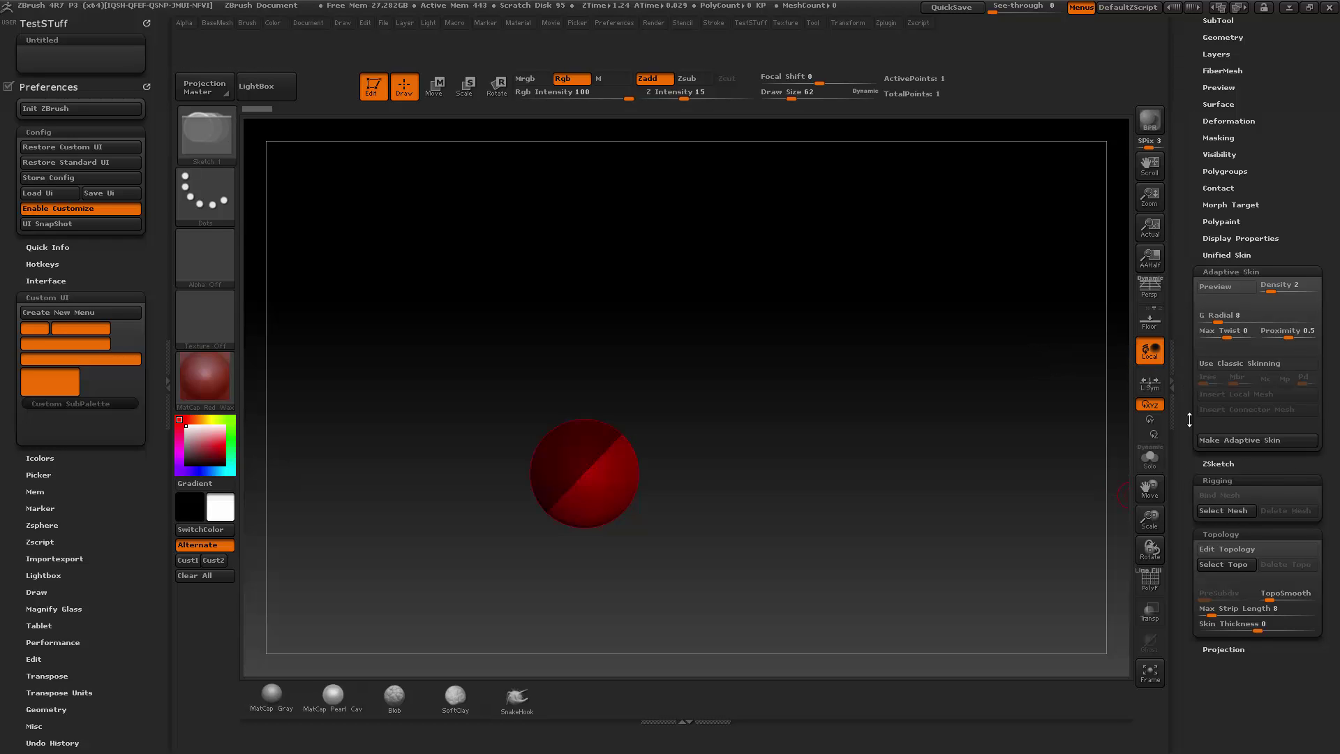
scroll(1166, 372, "up", 2)
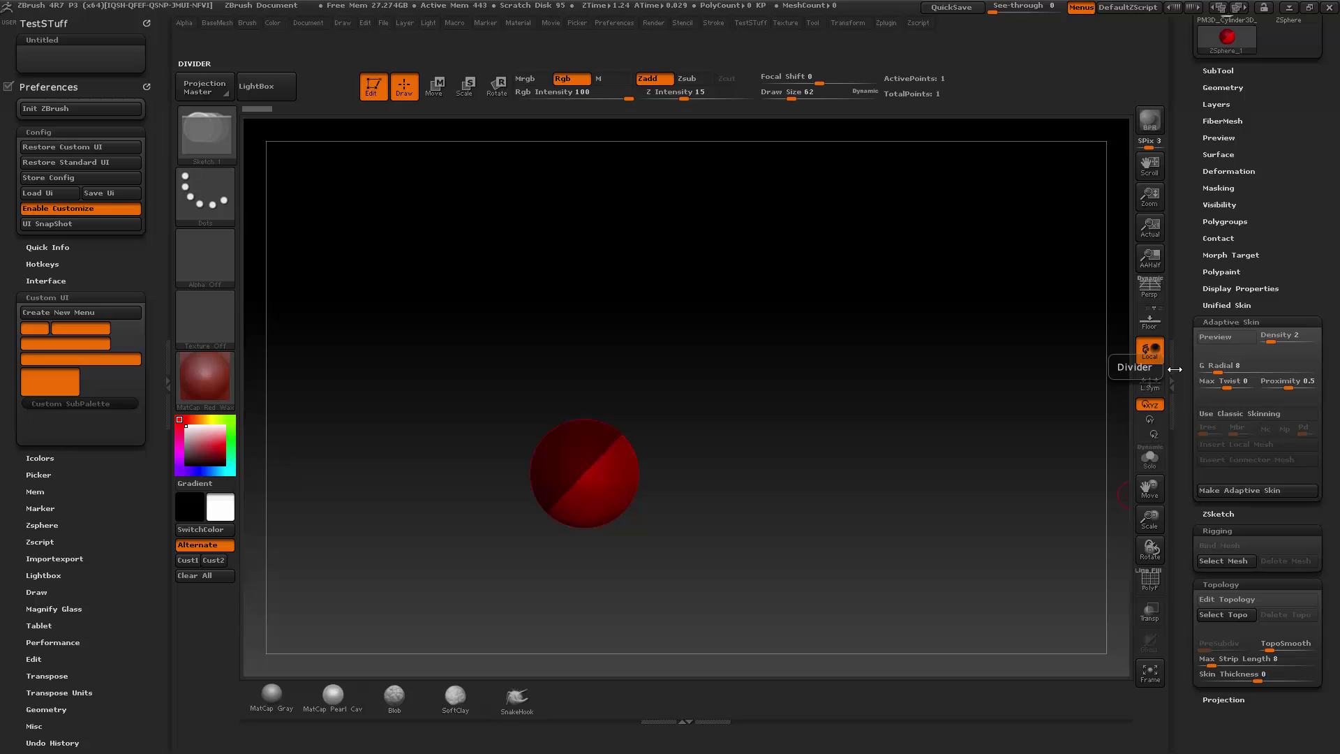
left_click_drag(1185, 417, 1185, 382)
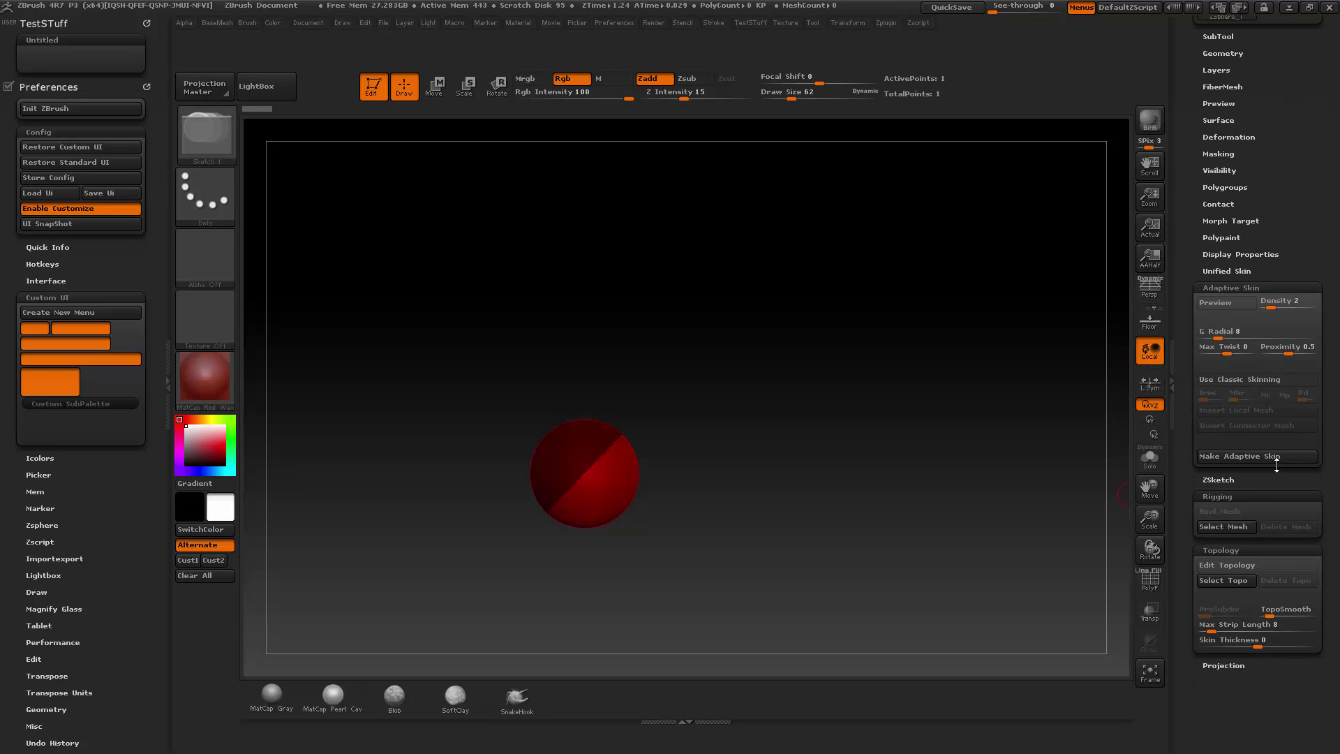
Add the Edit Topology, Skin Thickness, Adaptive Skin Density and Delete Topo controls to the untitled sub-palette of TestSTuff
left_click(1238, 566)
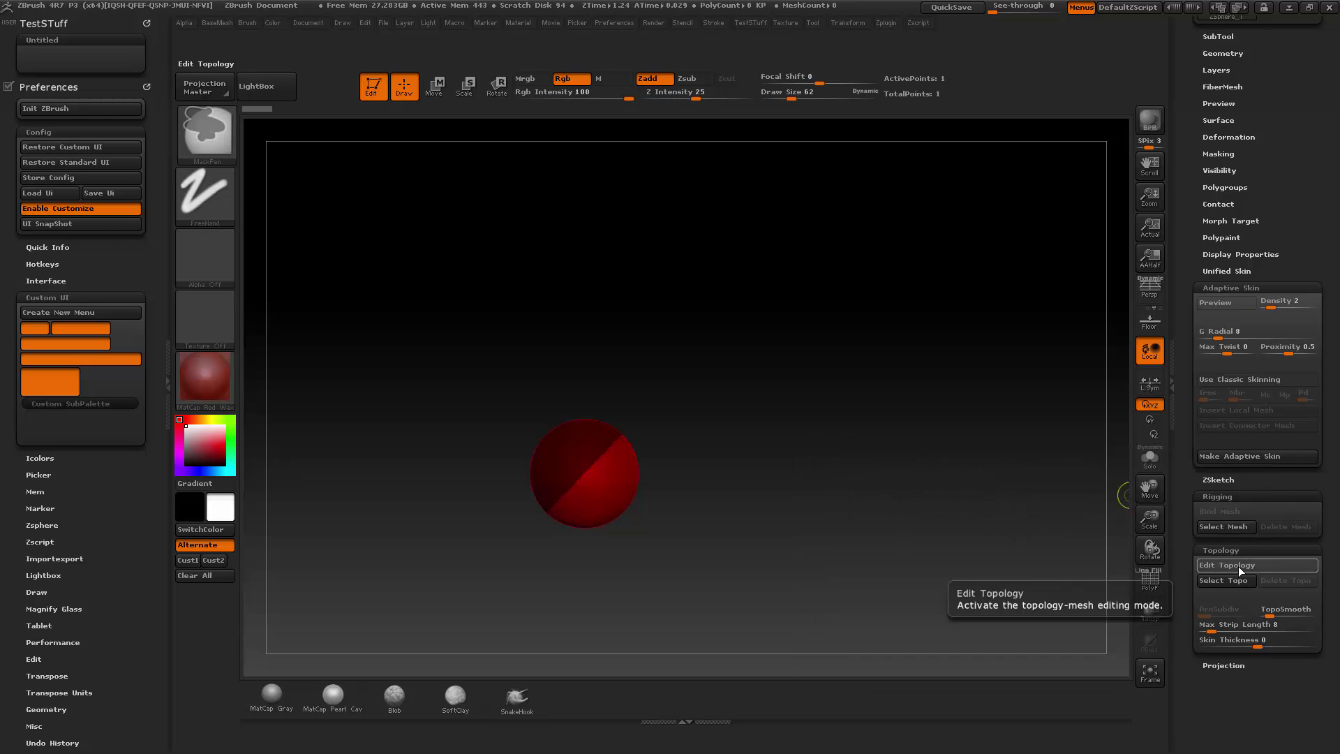
left_click_drag(1250, 564, 62, 52, "ctrl+alt")
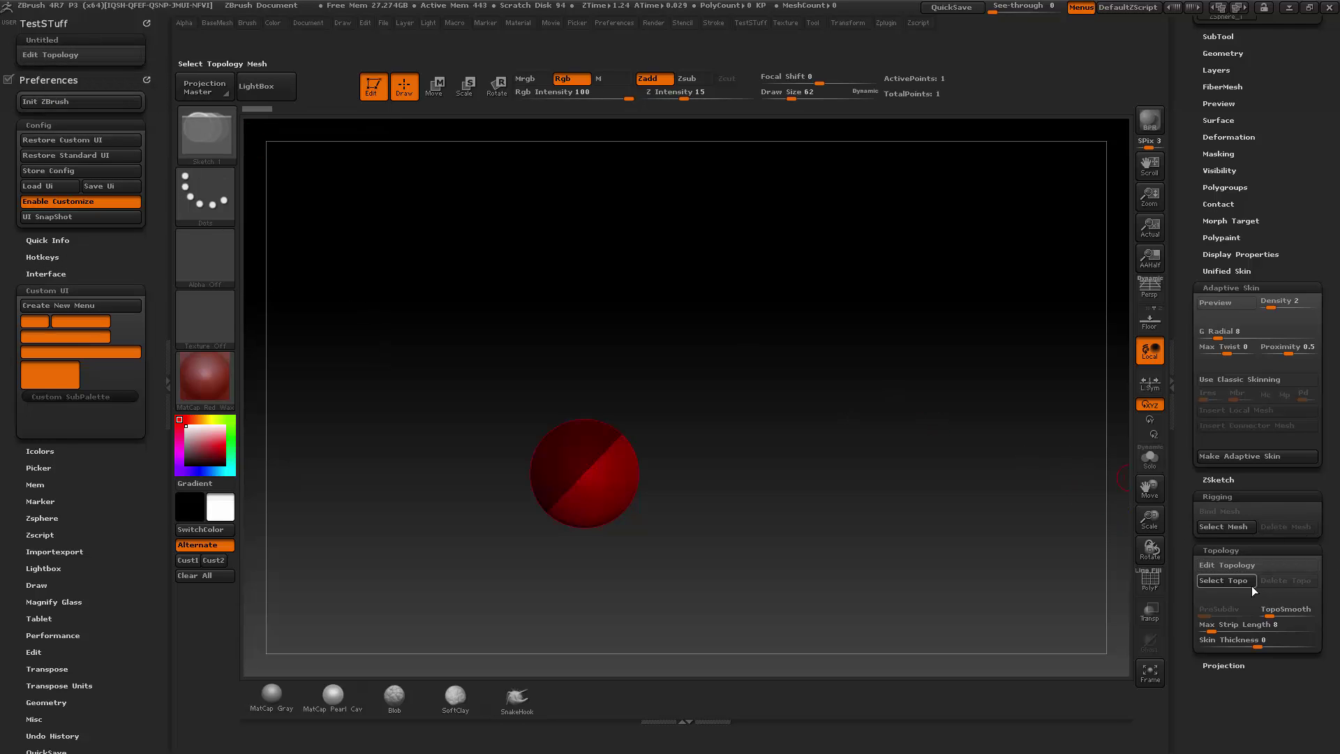
mouse_move(1239, 639)
left_mouse_down("ctrl+alt")
mouse_move(793, 499)
mouse_move(105, 154)
mouse_move(66, 68)
left_mouse_up("ctrl+alt")
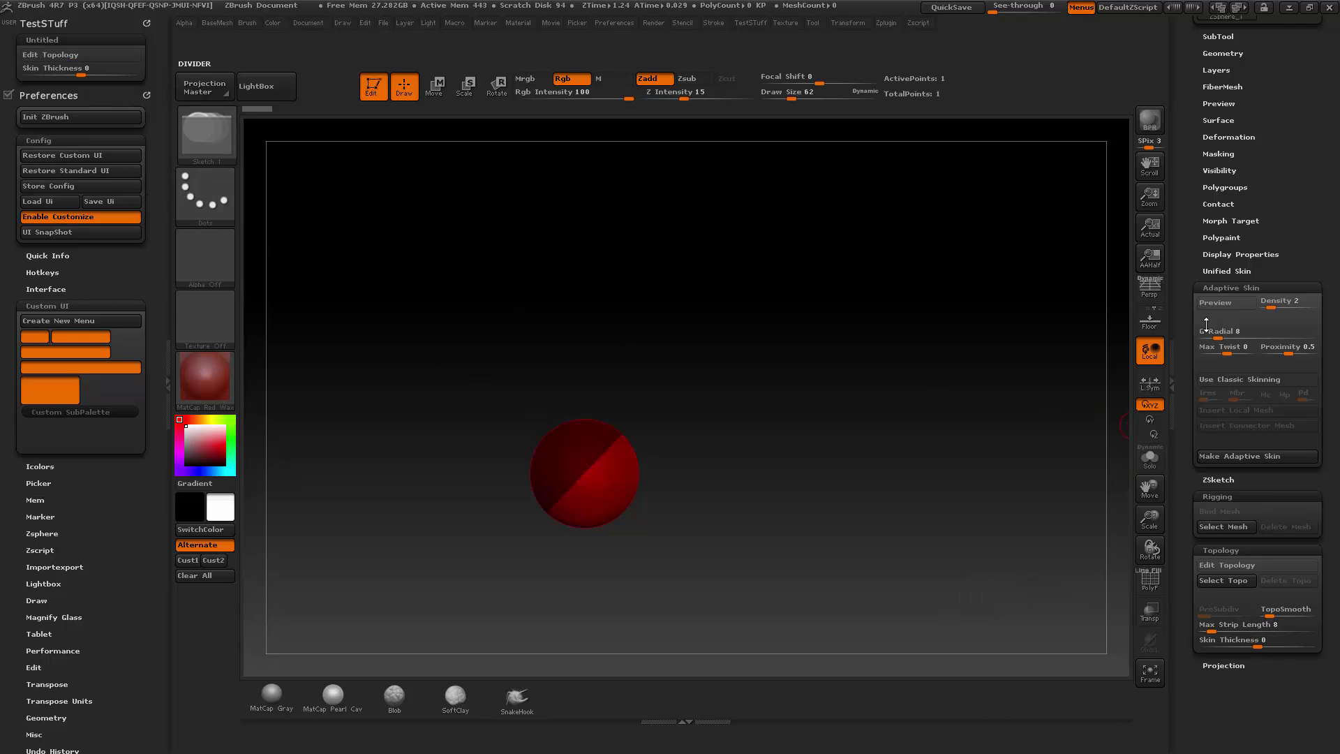
left_click_drag(1288, 303, 49, 82, "ctrl+alt")
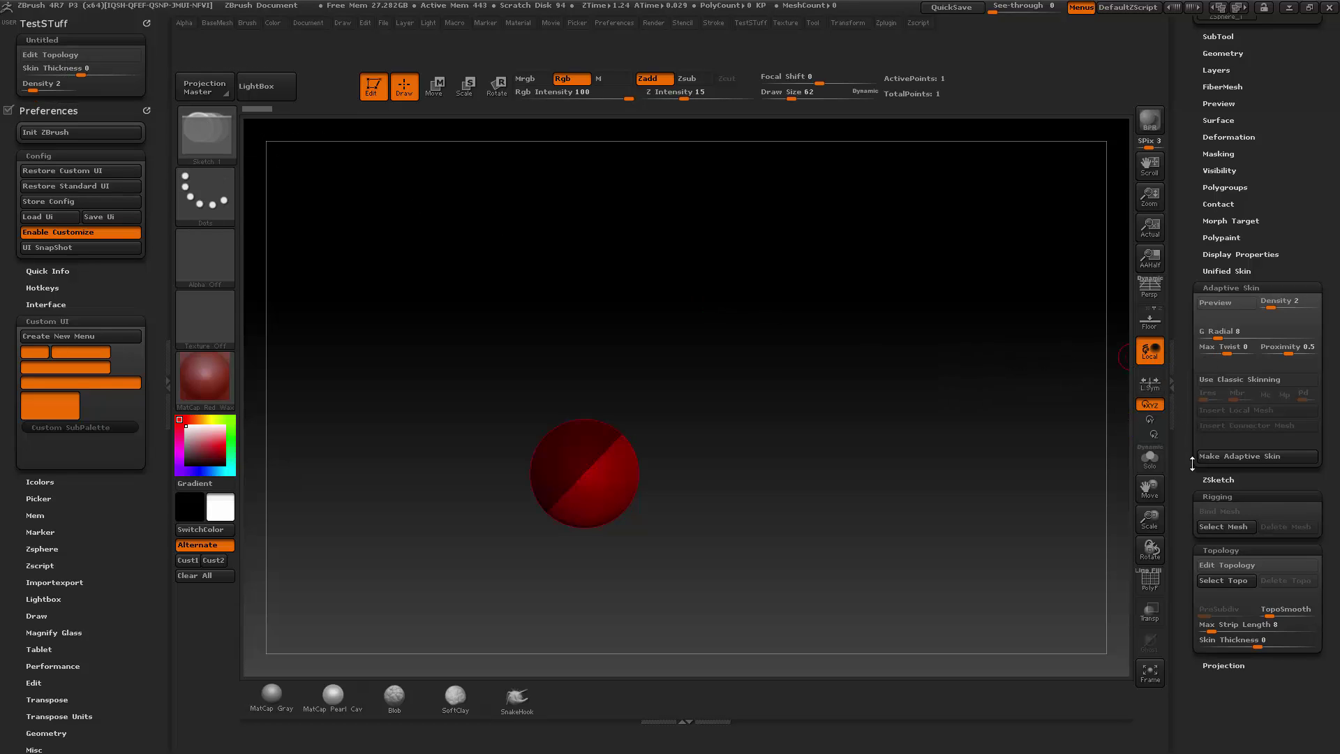
key("ctrl")
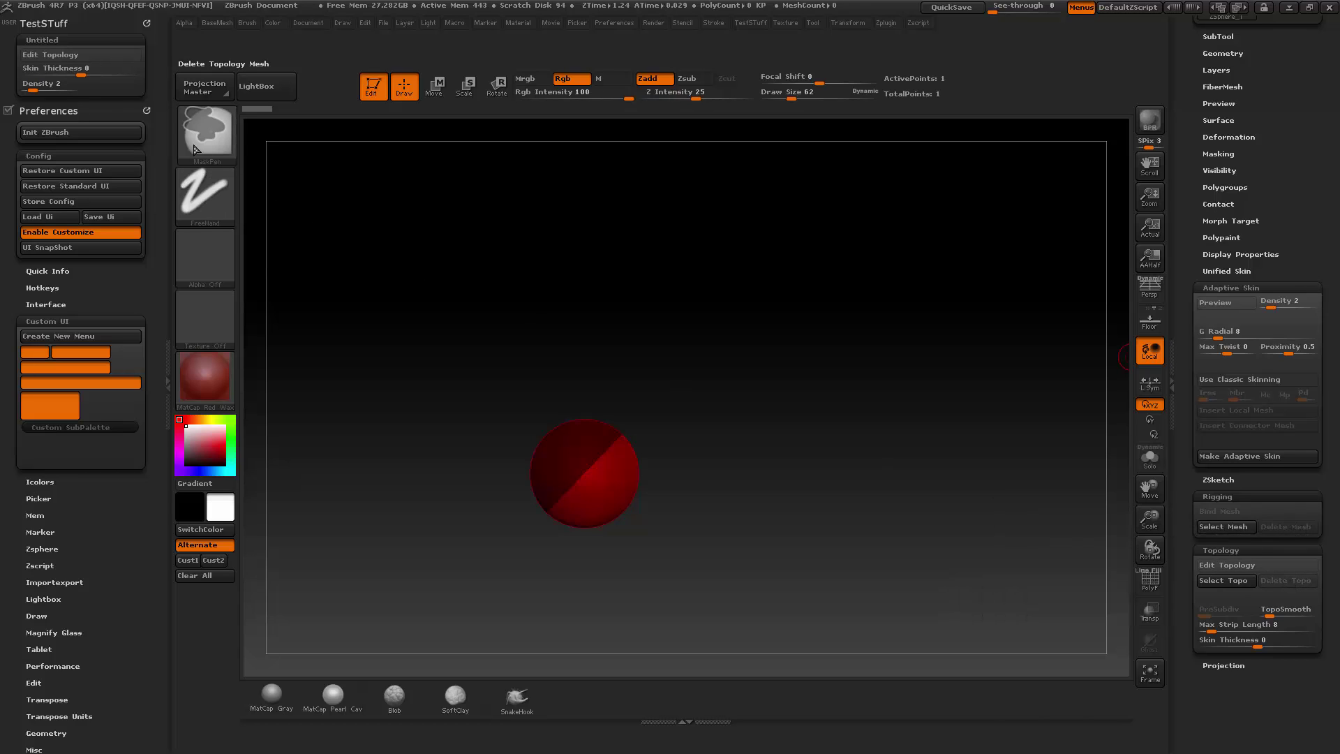
left_click_drag(1286, 580, 109, 86, "ctrl+alt")
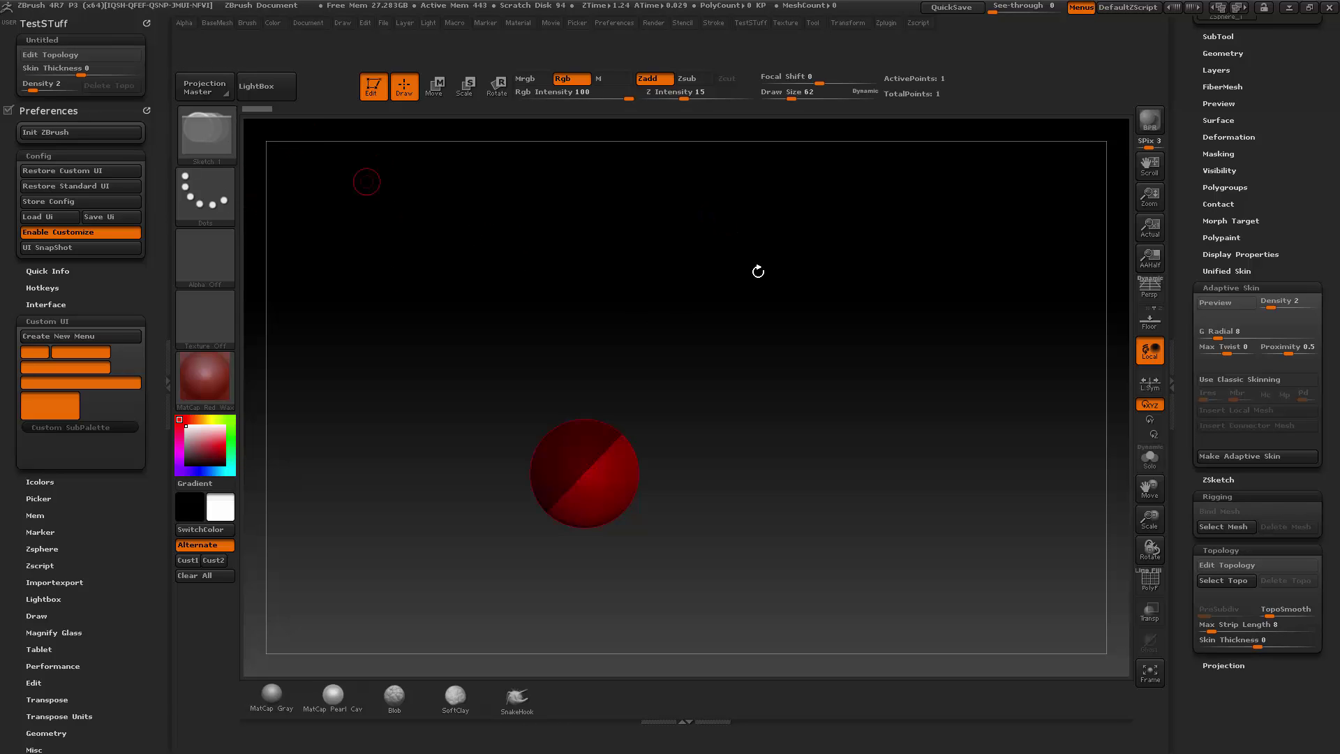
Rename the untitled sub-palette of TestSTuff as ZSPhereStuff, check it in the TestSTuff menu and dock the menu again
left_click_drag(1196, 267, 1191, 519)
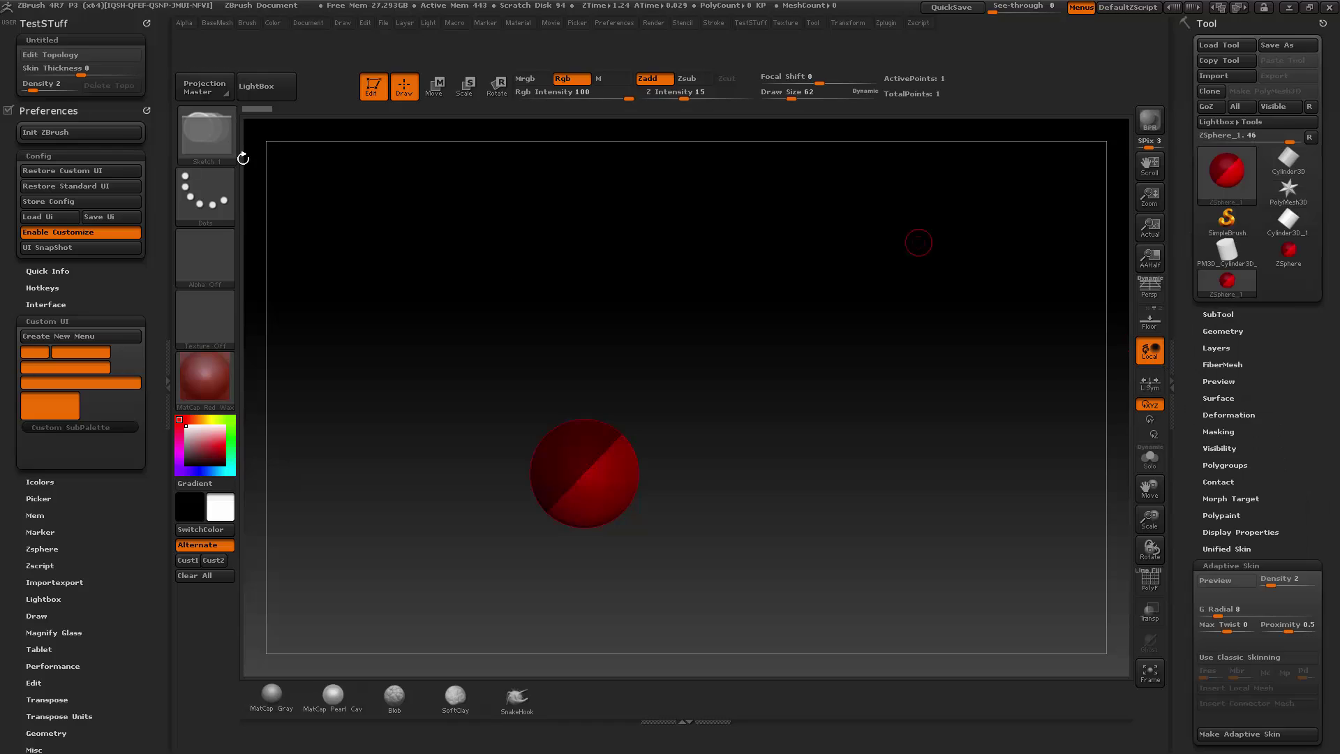
left_click(46, 40, "ctrl")
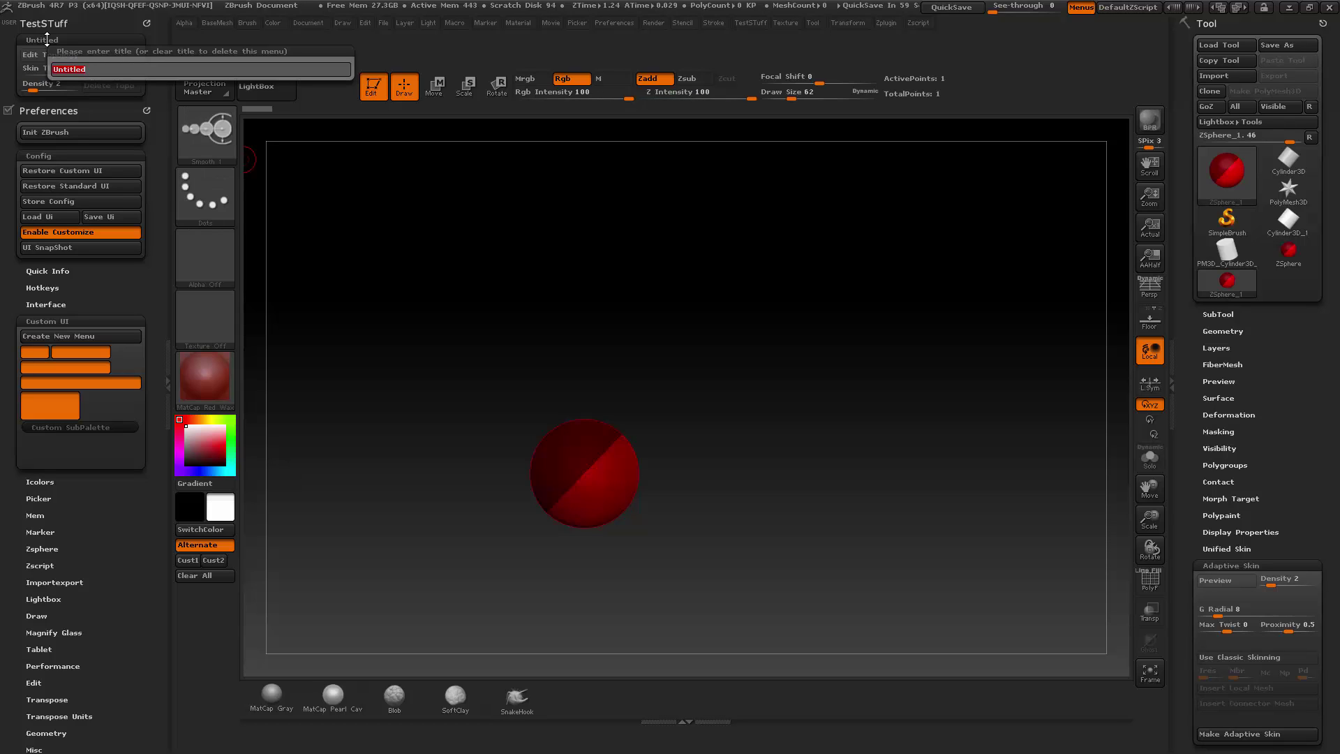
type("ZSPhereStuff")
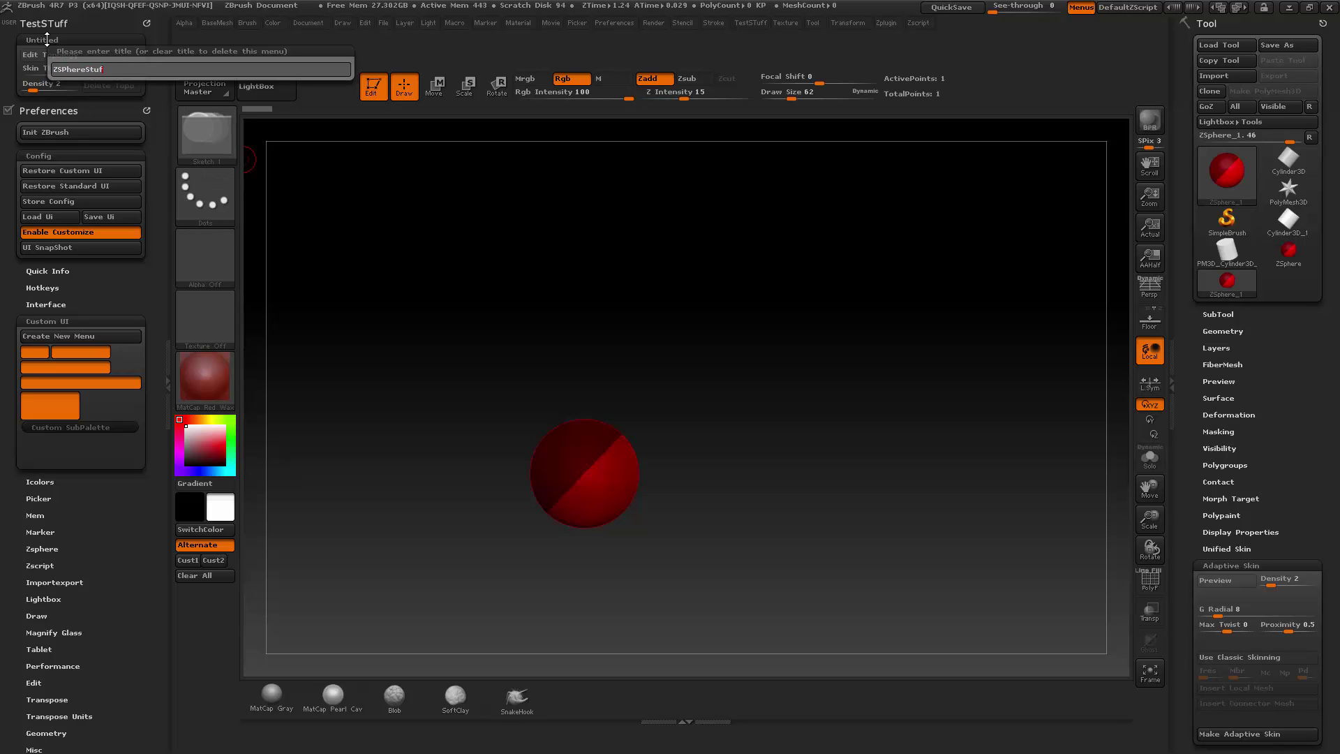
key("Return")
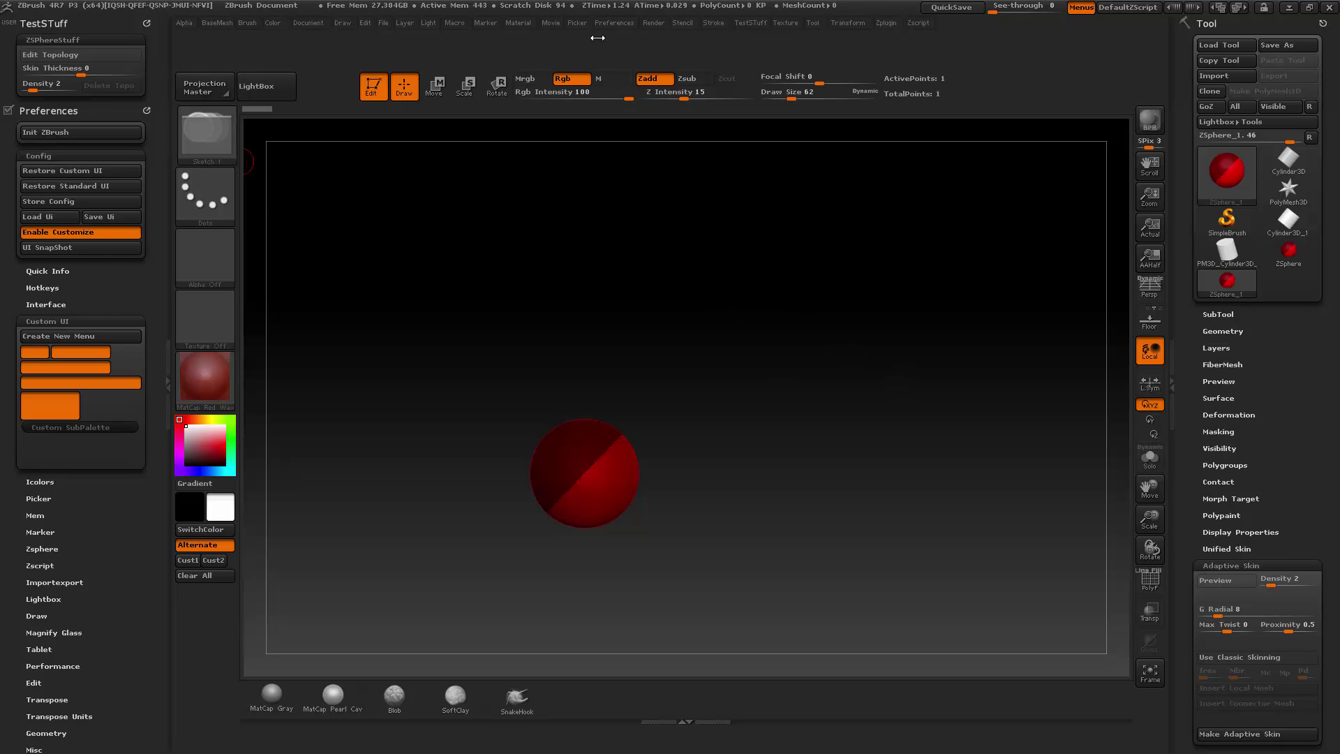
left_click(744, 23)
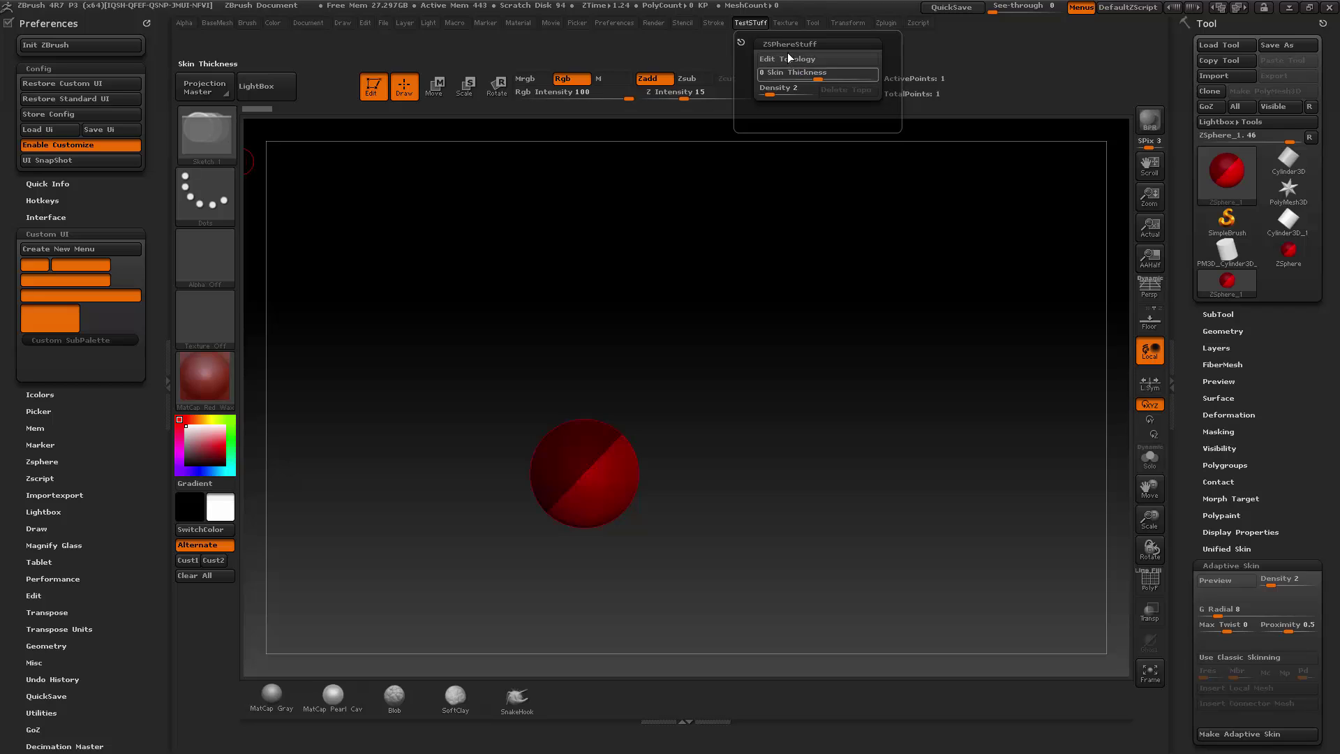
left_click(741, 41)
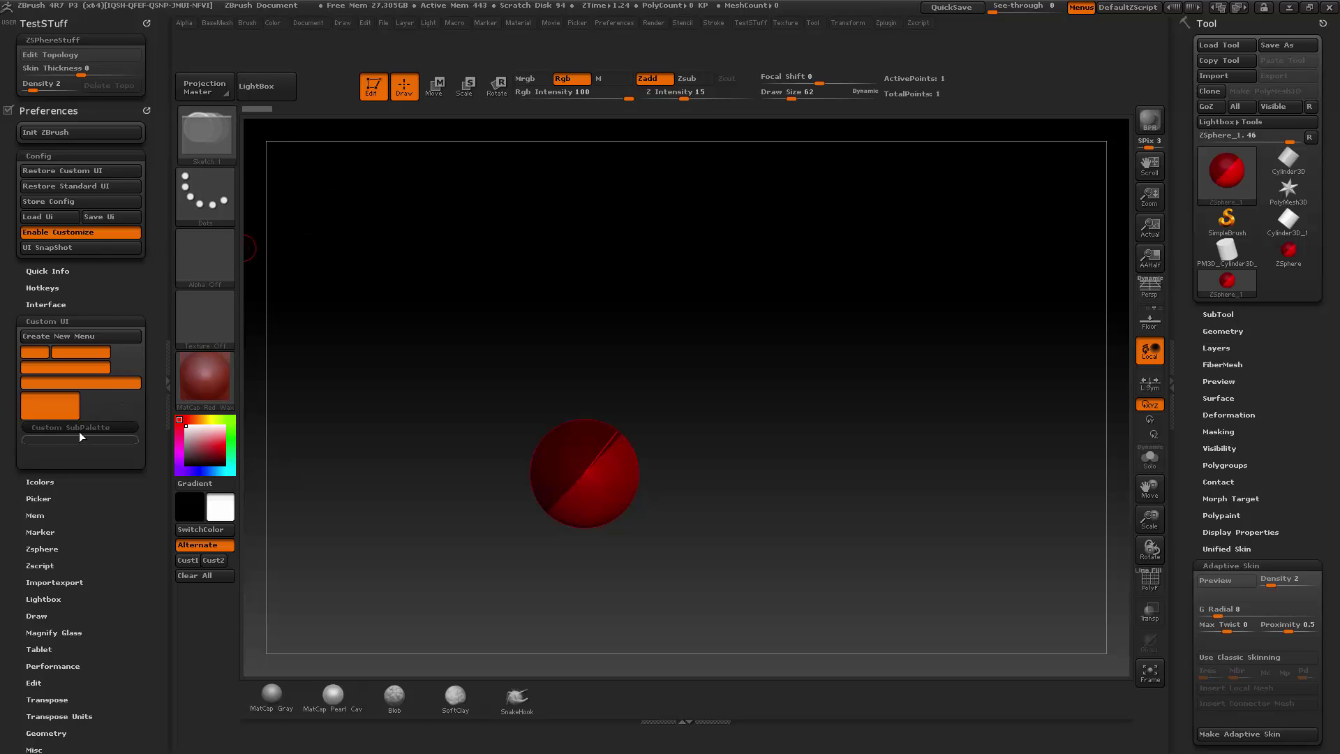
Add a second custom sub-palette to TestSTuff below ZSPhereStuff and open the brush selection
mouse_move(85, 430)
left_mouse_down("ctrl+alt")
mouse_move(61, 291)
mouse_move(57, 27)
left_mouse_up("ctrl+alt")
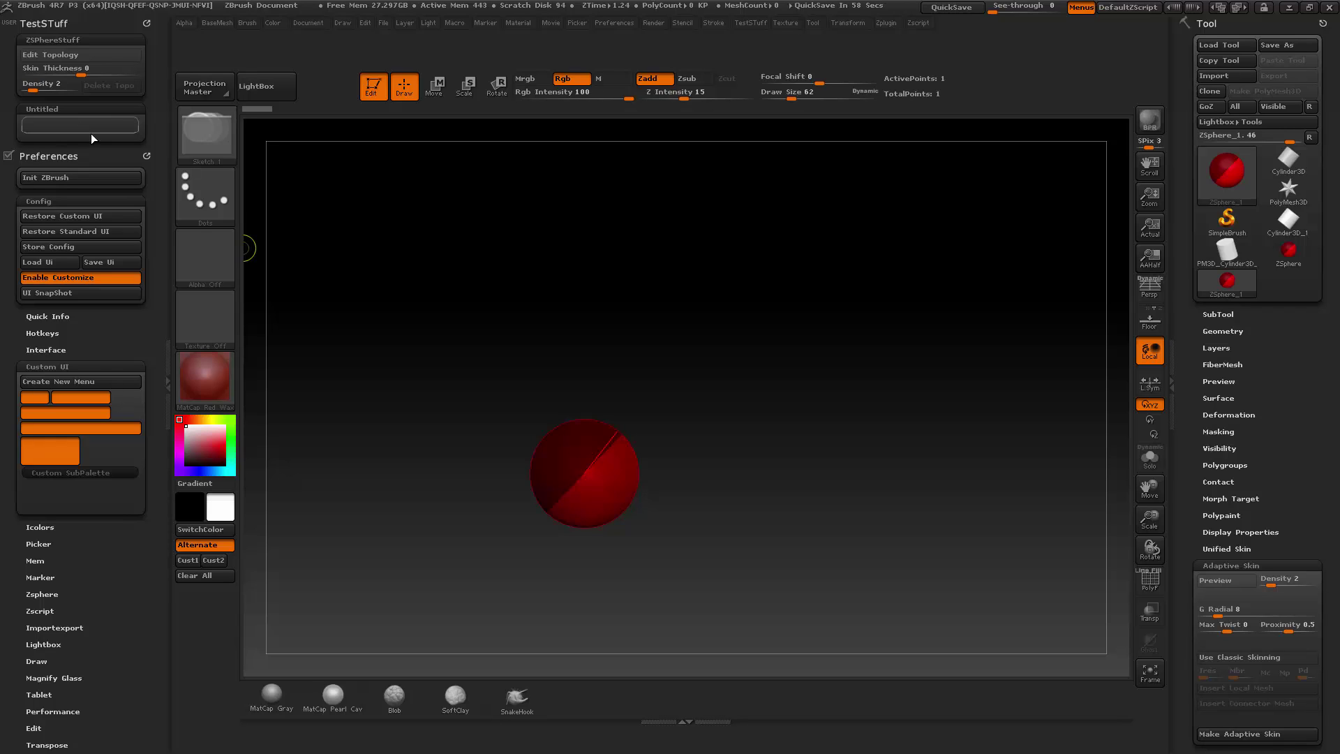
left_click(201, 138)
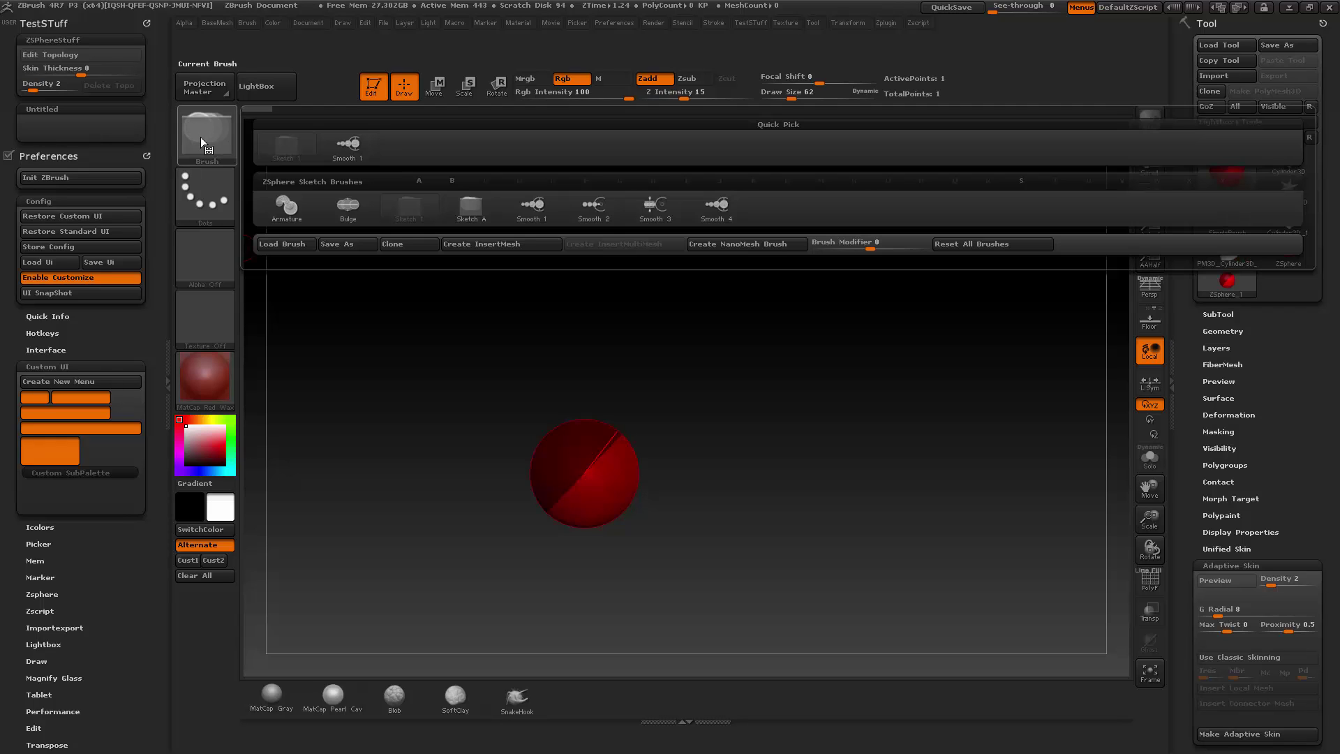
Clear the canvas, draw the PM3D_Cylinder3D tool in edit mode and convert it to a PolyMesh3D
left_click(373, 85)
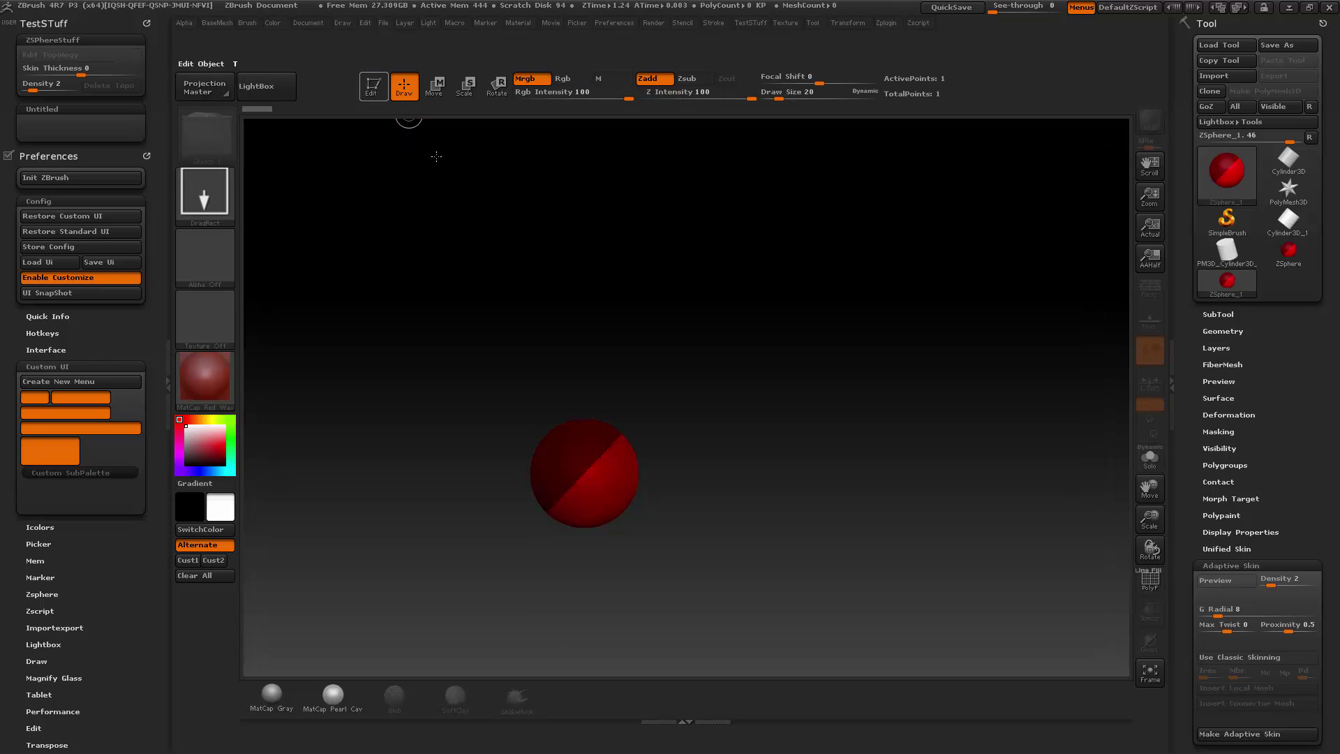
key("ctrl+n")
left_click(1227, 250)
left_click_drag(410, 503, 518, 624)
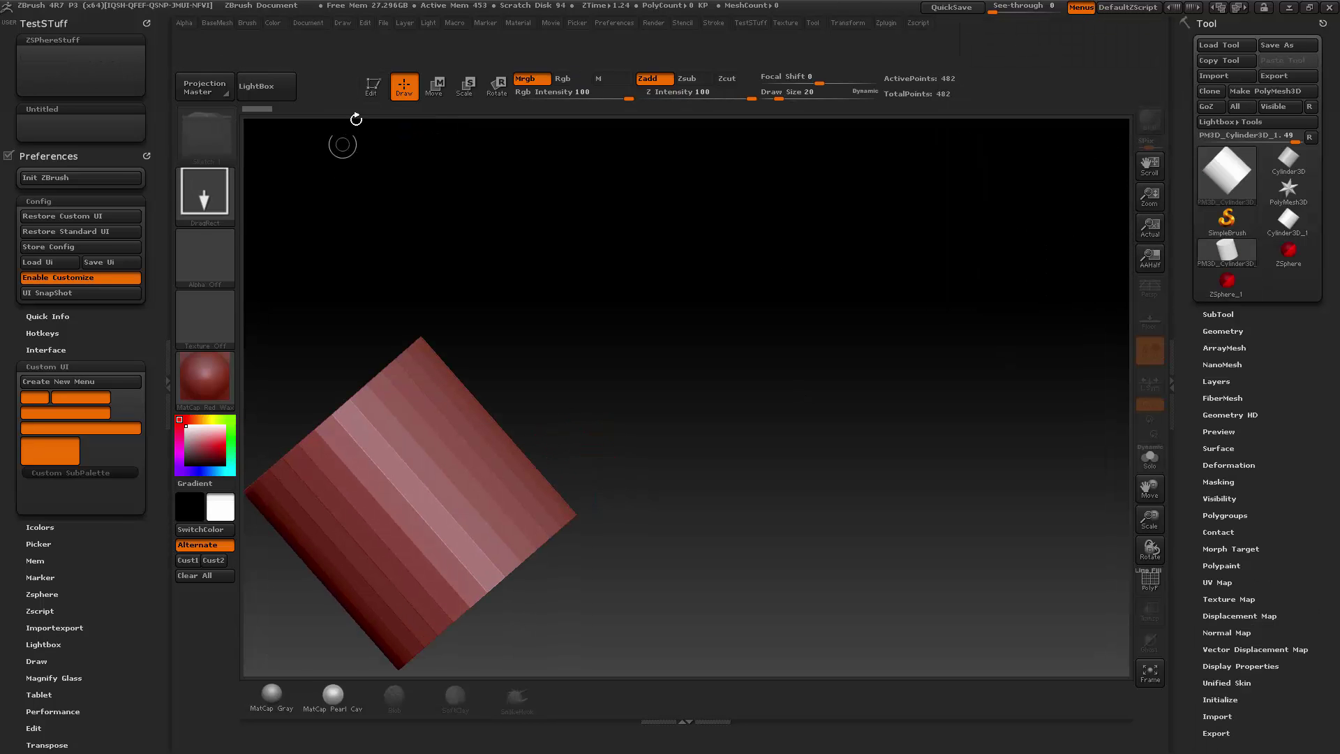
left_click(373, 87)
left_click(1272, 92)
left_click_drag(868, 344, 895, 353, "shift")
left_click_drag(896, 352, 828, 191, "alt")
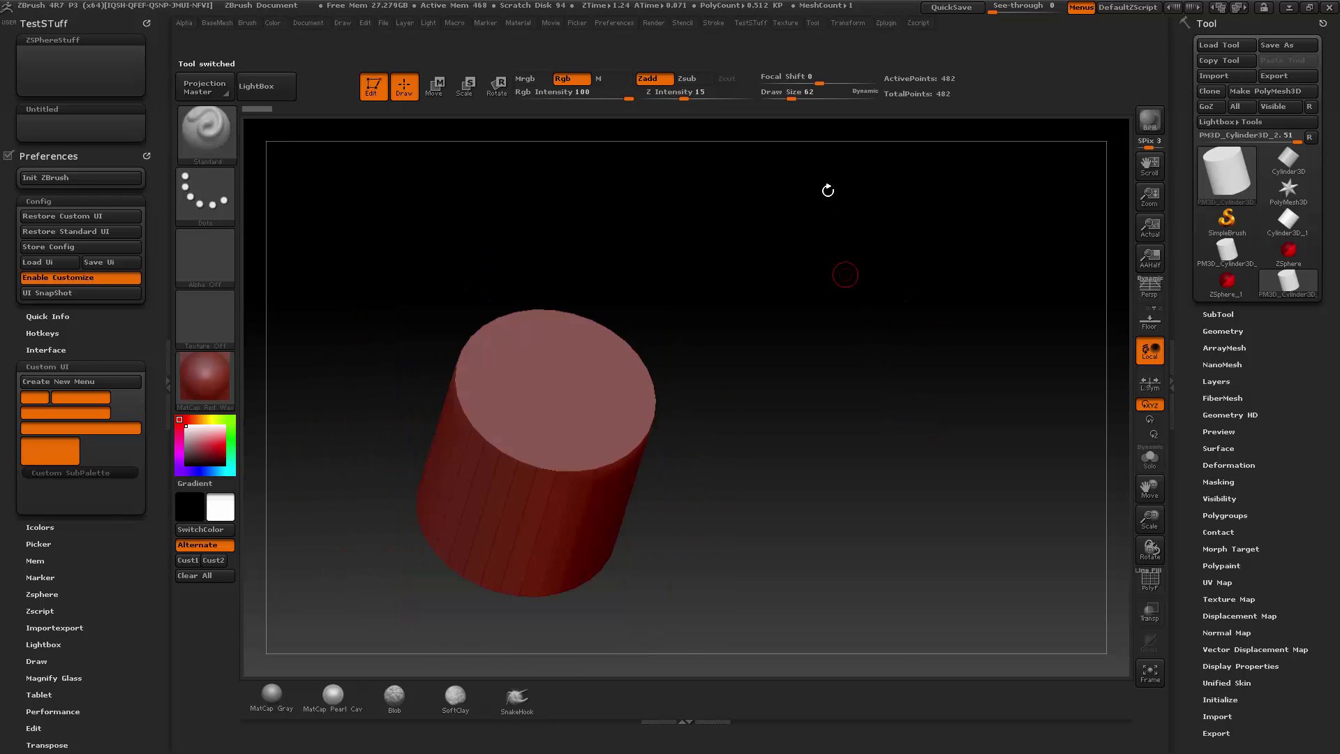
mouse_move(834, 255)
left_mouse_down("shift")
mouse_move(822, 216)
mouse_move(939, 262)
left_mouse_up("shift")
Look over the sculpting brushes, then replace the docked Preferences palette with the Brush palette below TestSTuff
left_click(207, 136)
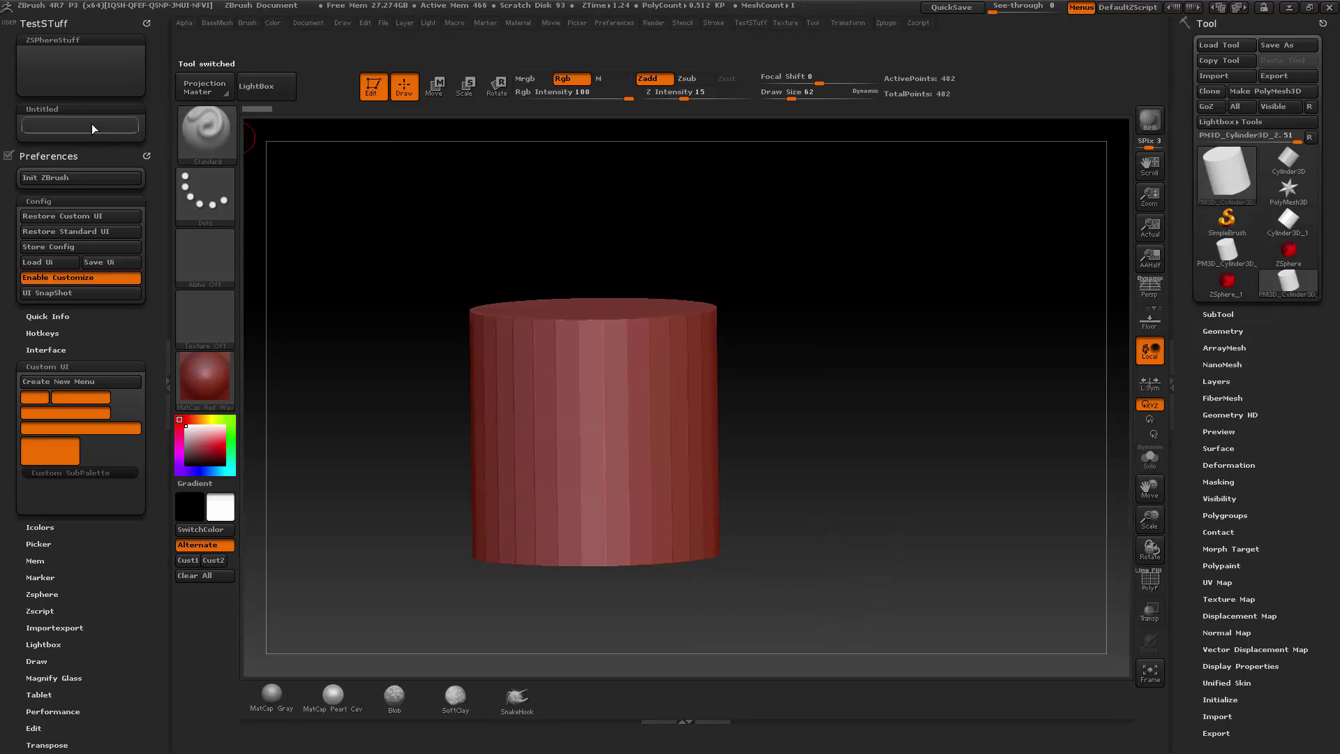
left_click(214, 137)
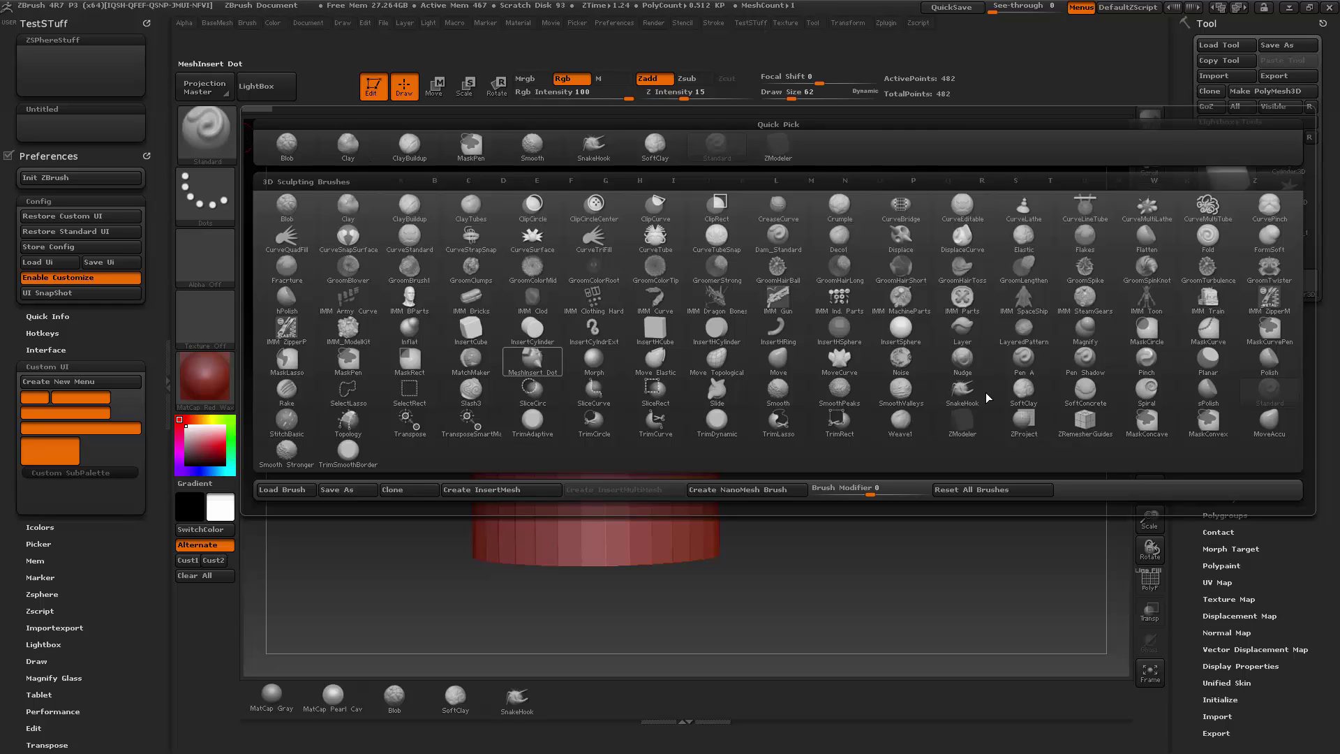
mouse_move(517, 302)
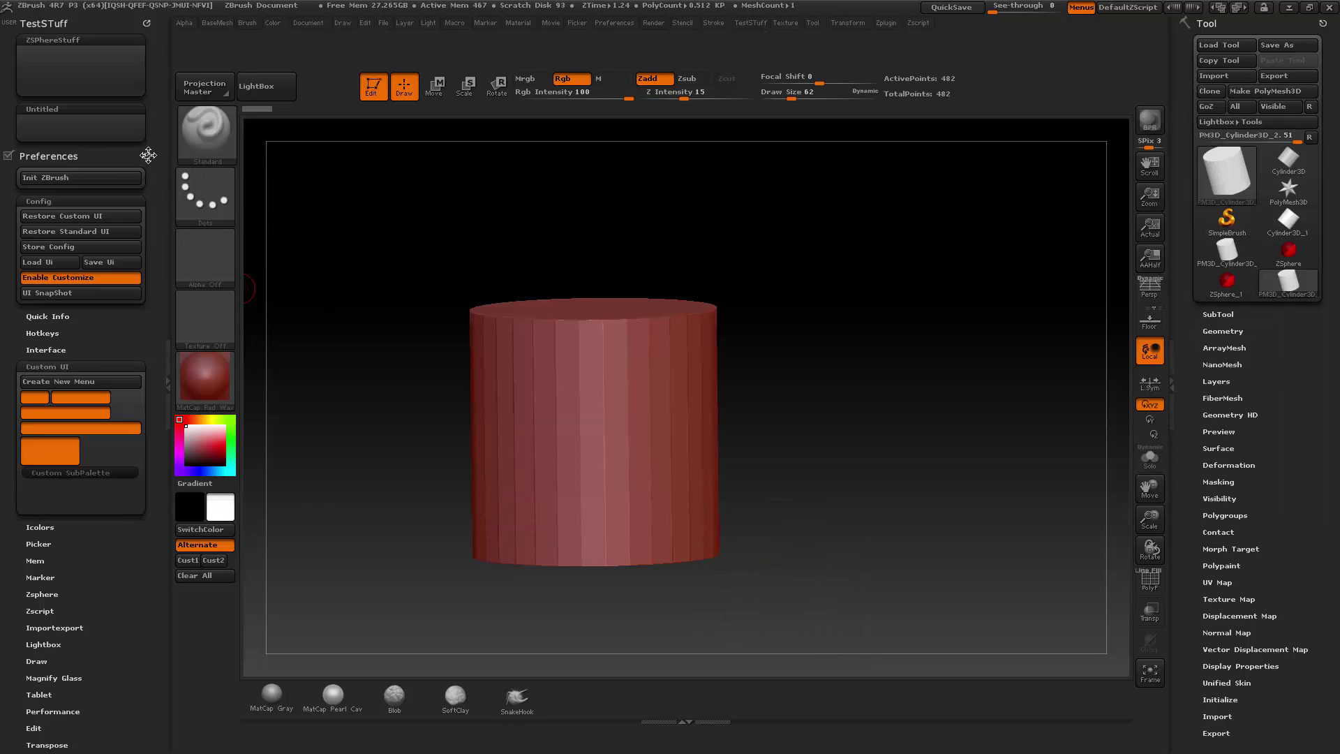
left_click(148, 155)
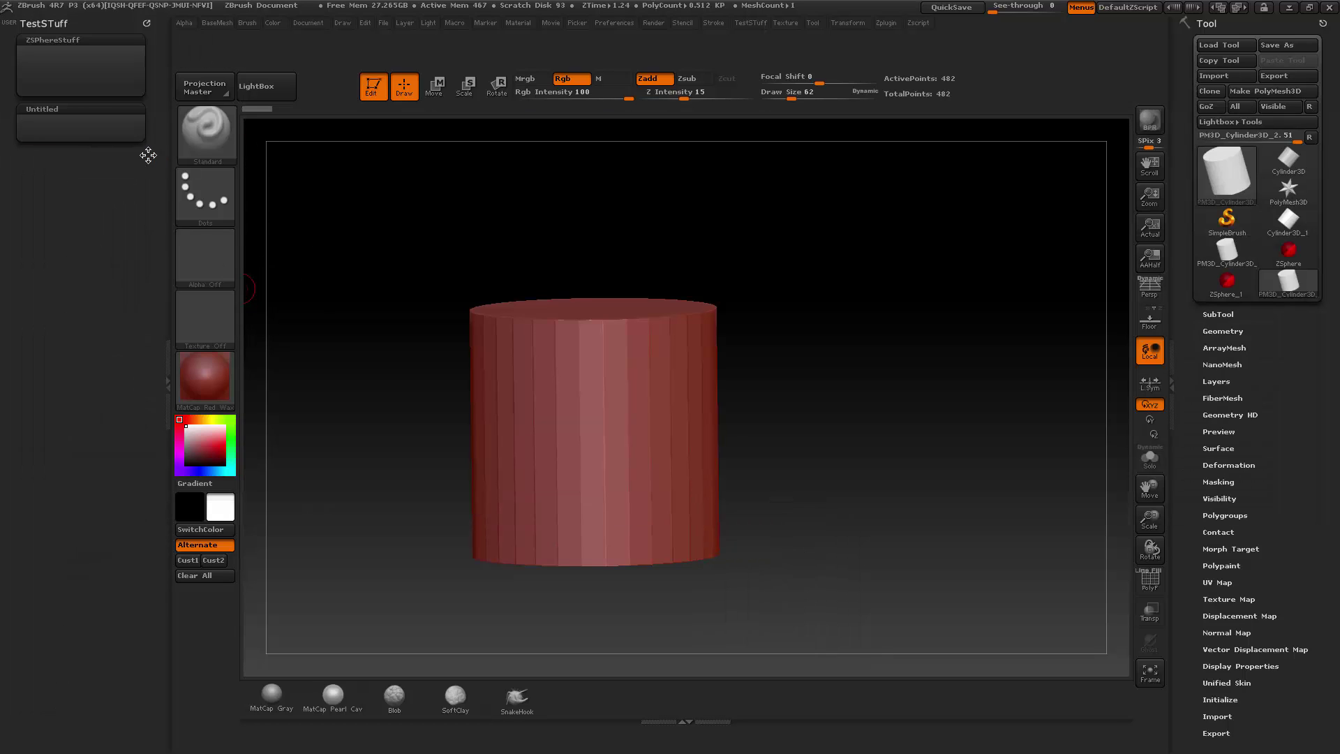
left_click(245, 28)
left_click_drag(239, 42, 93, 233)
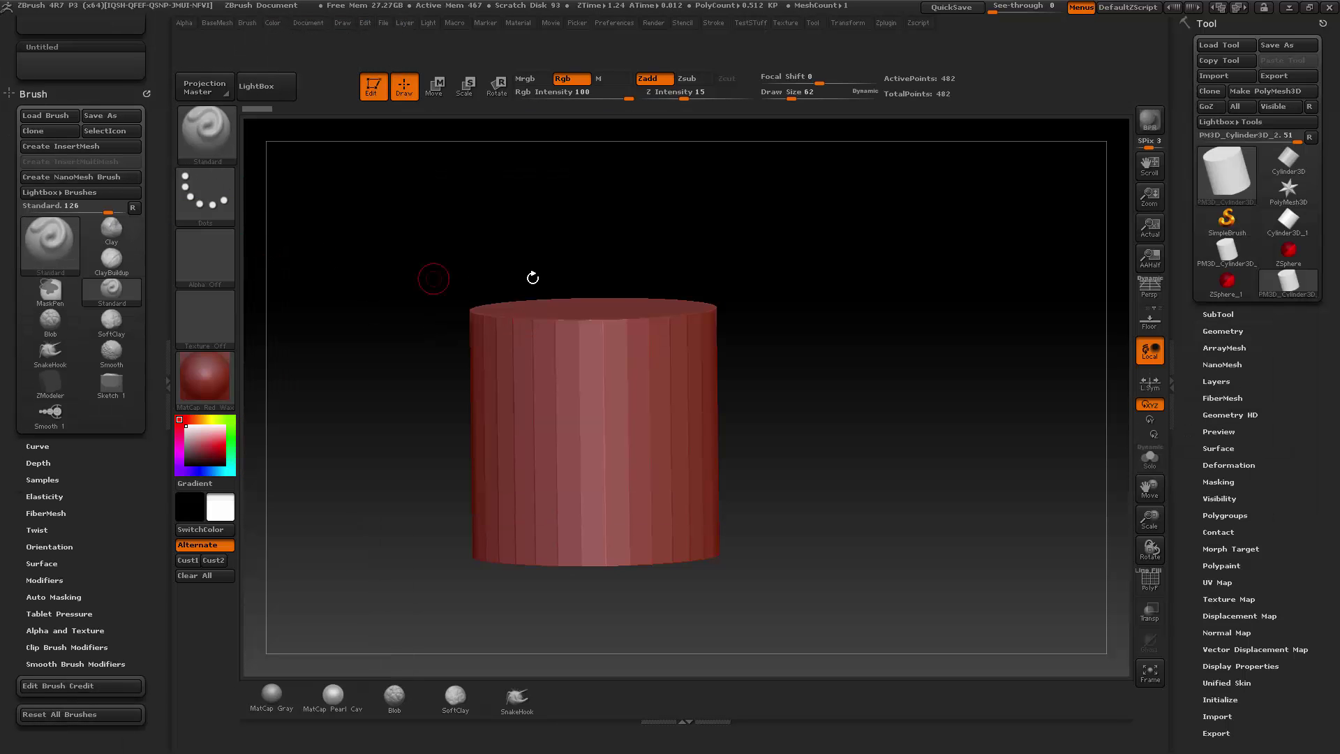
Select the GroomHairBall, IMM MachineParts, Clay, TrimDynamic and hPolish brushes in turn to list them in the Brush palette
left_click(207, 132)
left_click(258, 140)
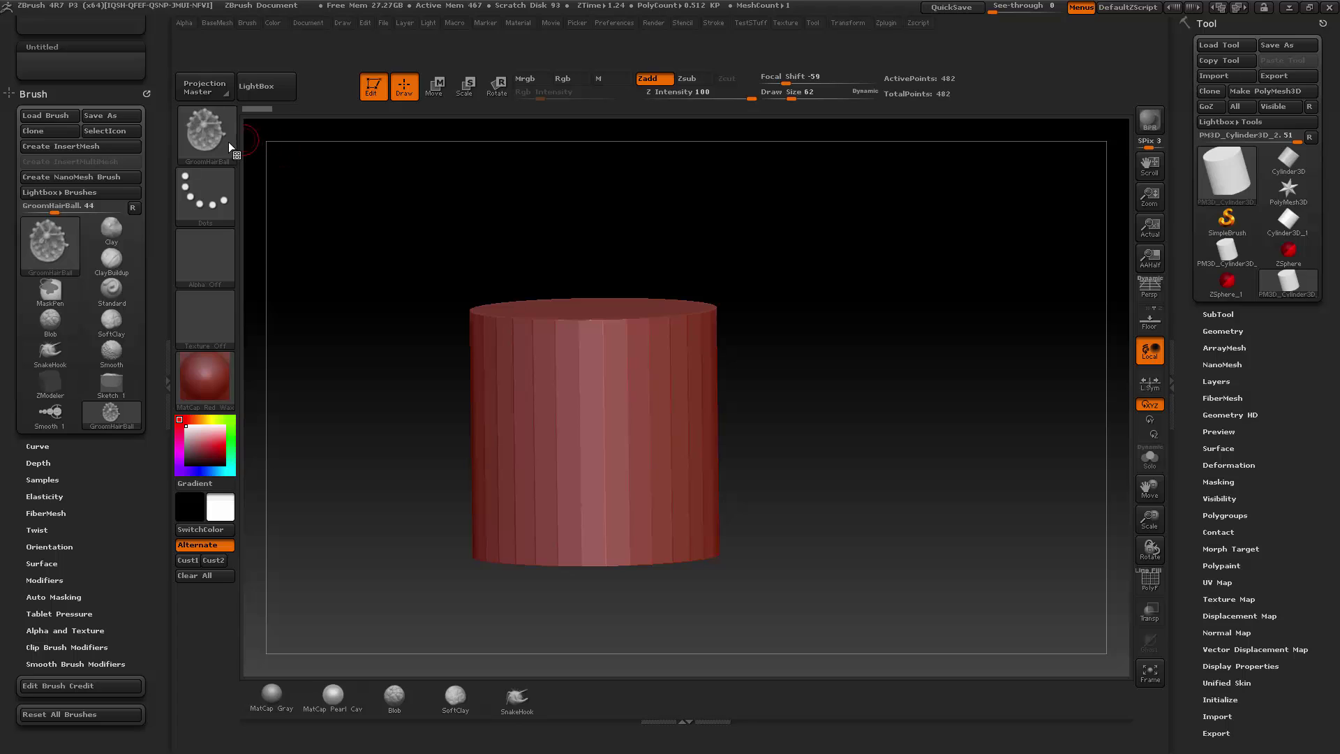
left_click(231, 146)
left_click(901, 314)
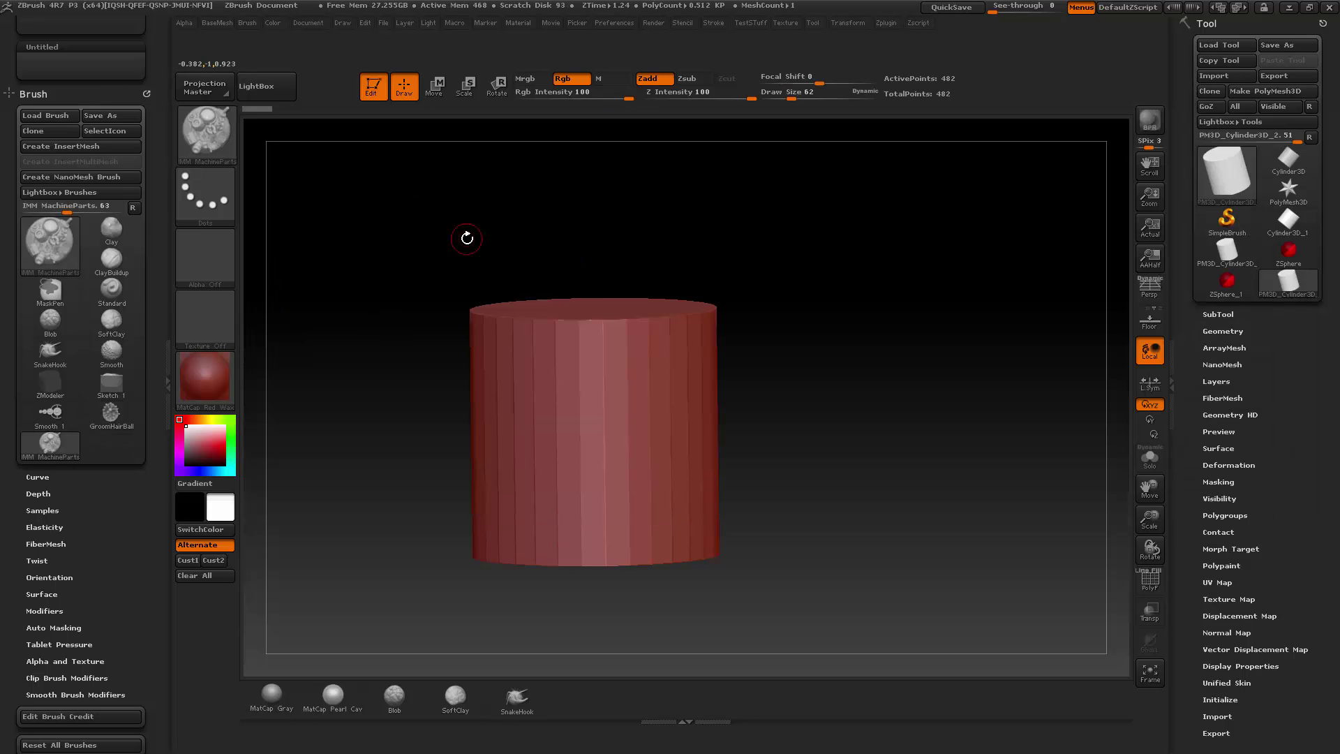
key("1")
key("2")
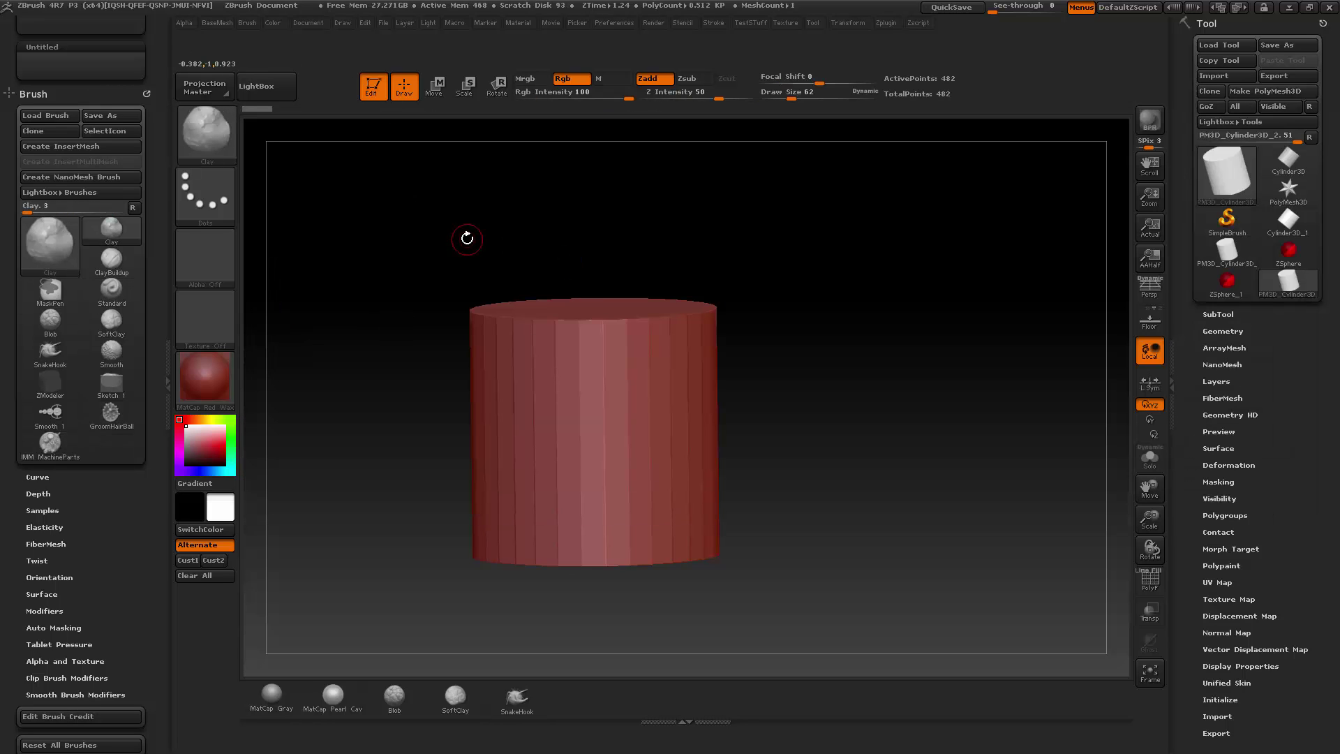
key("b")
key("h")
key("p")
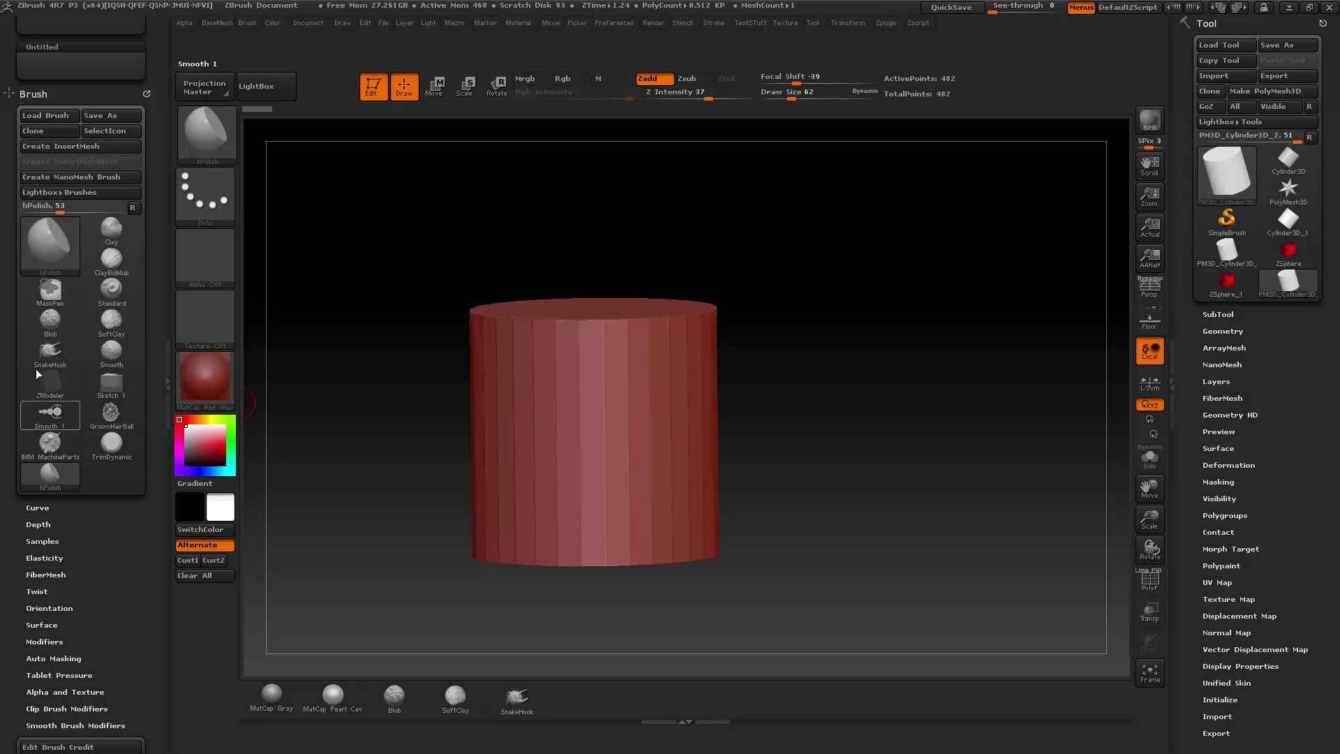
Add the Clay and IMM MachineParts brushes to the untitled sub-palette of TestSTuff, reselect hPolish and undock the Brush palette
scroll(153, 75, "up", 3)
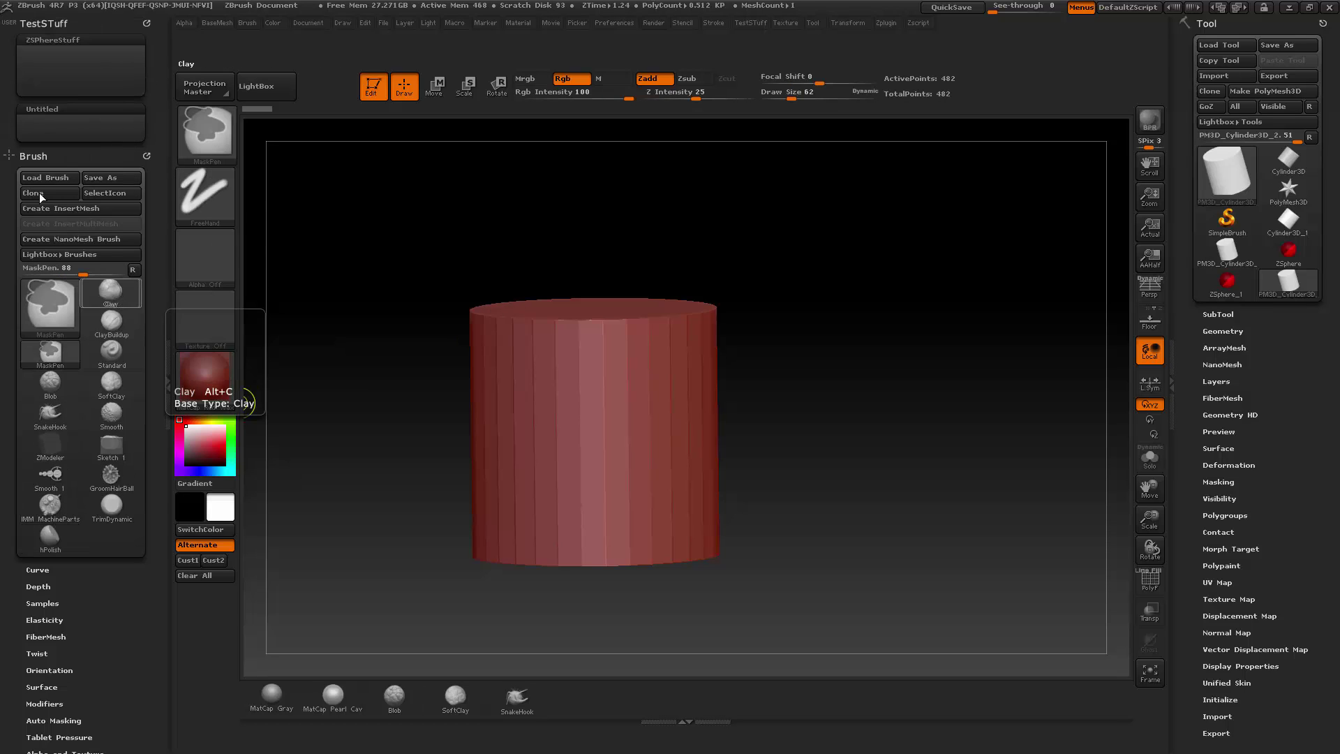
mouse_move(111, 289)
left_mouse_down("ctrl+alt")
mouse_move(41, 133)
mouse_move(73, 148)
left_mouse_up("ctrl+alt")
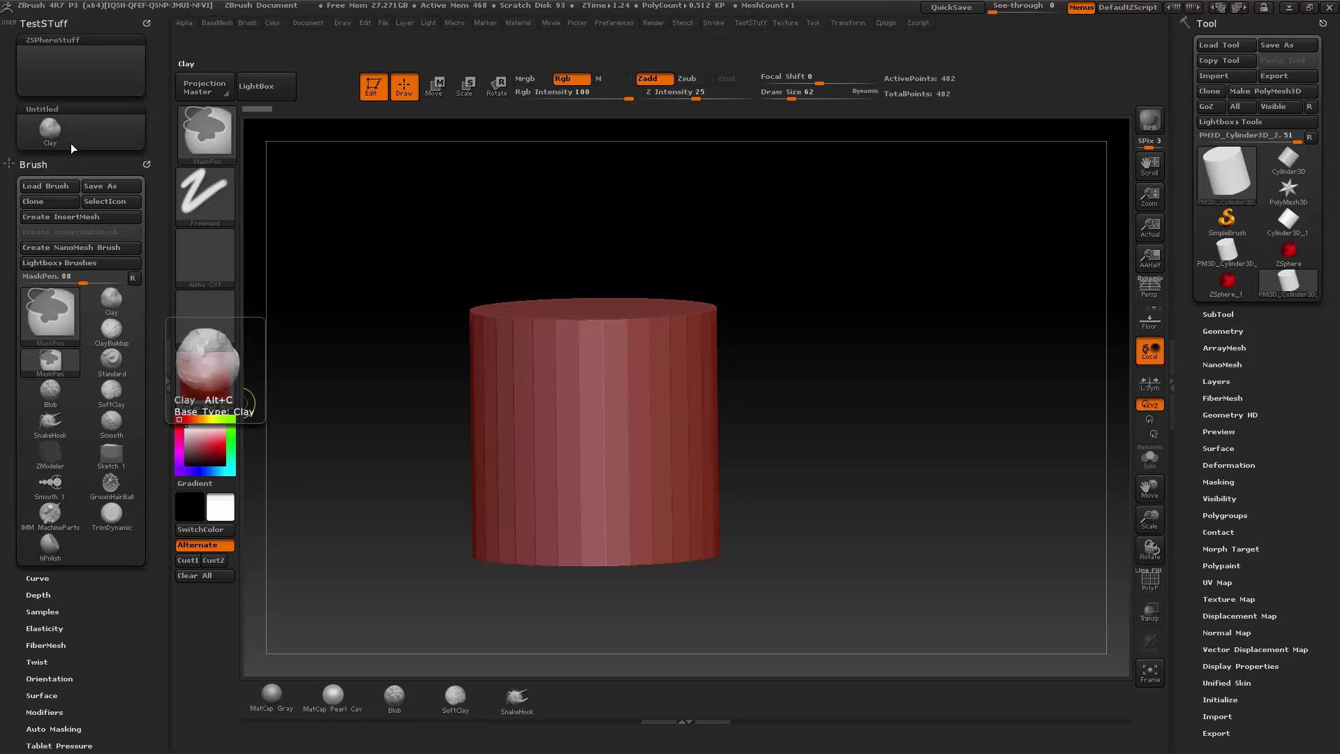
mouse_move(56, 510)
left_mouse_down("ctrl+alt")
mouse_move(97, 141)
mouse_move(110, 133)
left_mouse_up("ctrl+alt")
left_click(50, 543)
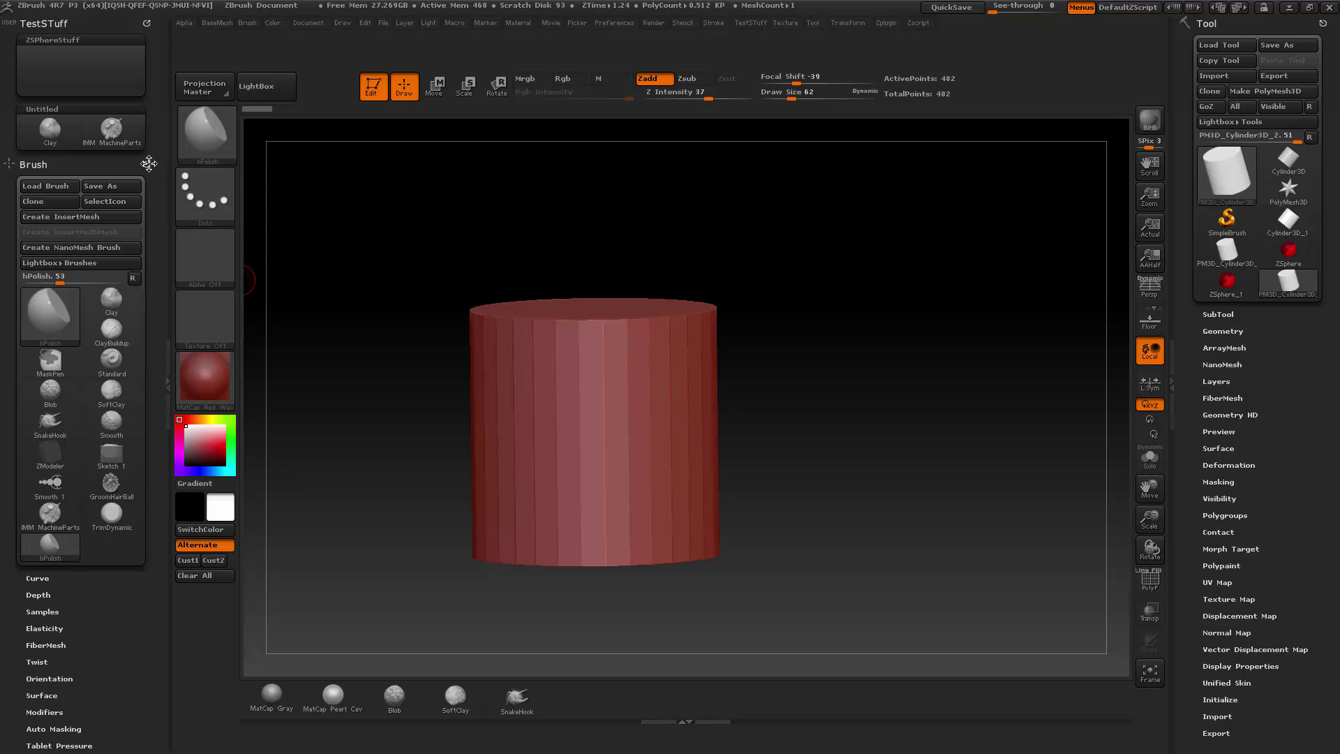
left_click_drag(148, 164, 192, 368)
Look over the available materials and dock the Material palette below the TestSTuff menu
left_click(199, 372)
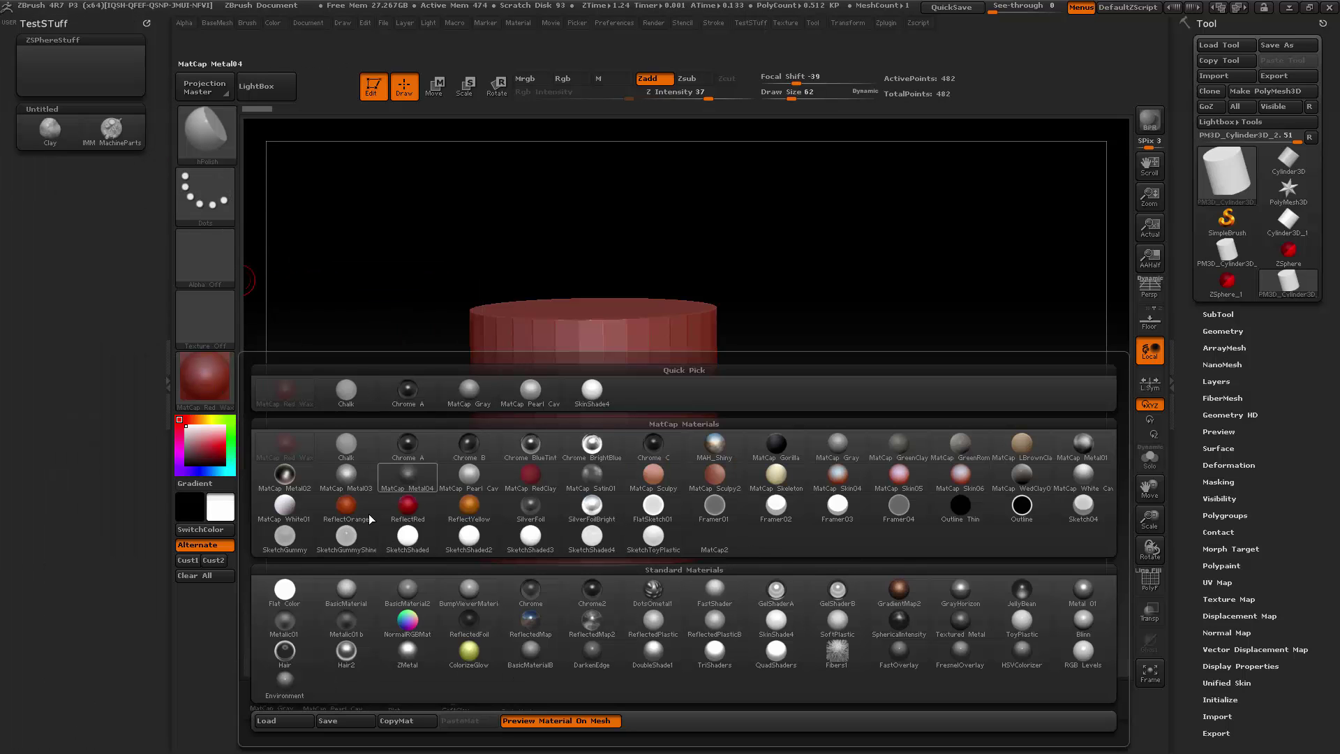
mouse_move(202, 389)
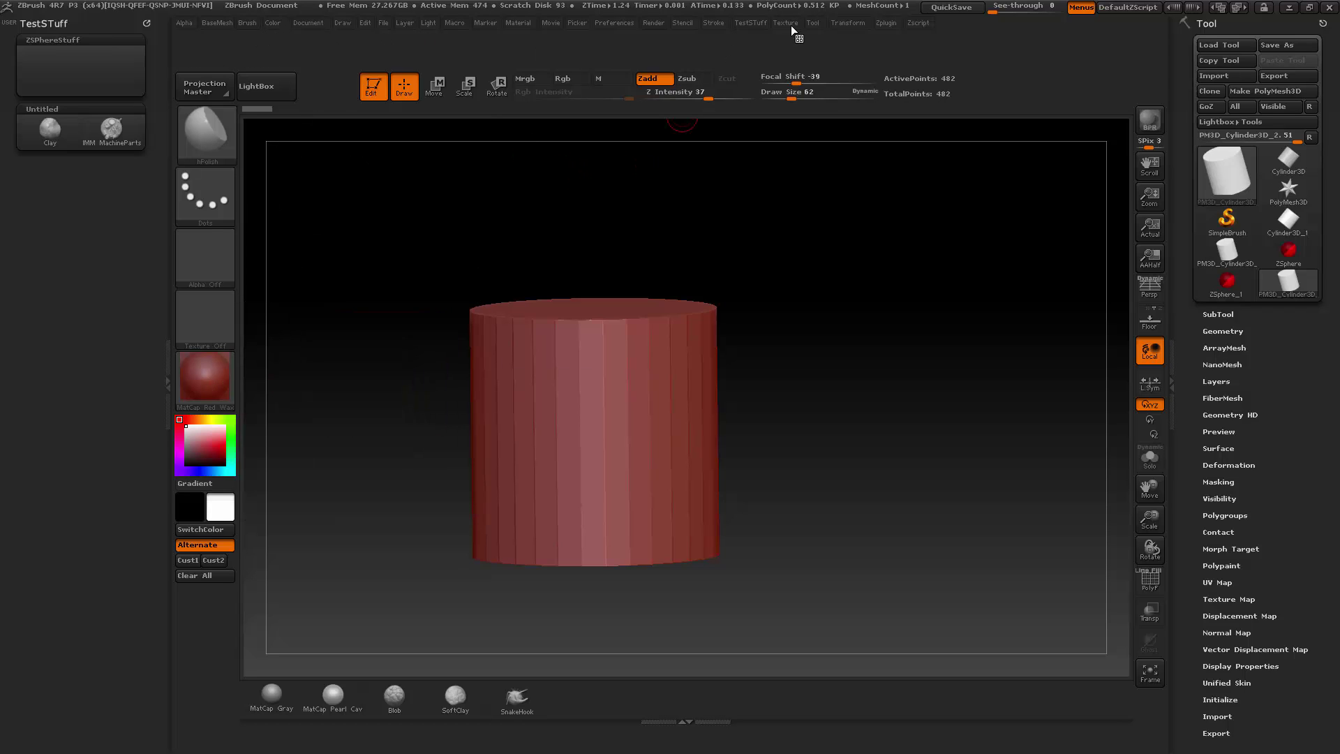
left_click(518, 22)
left_click_drag(509, 40, 105, 294)
Select the Chrome BlueTint, MatCap Skin05 and FlatSketch01 materials in turn to list them in the Material palette
left_click(210, 379)
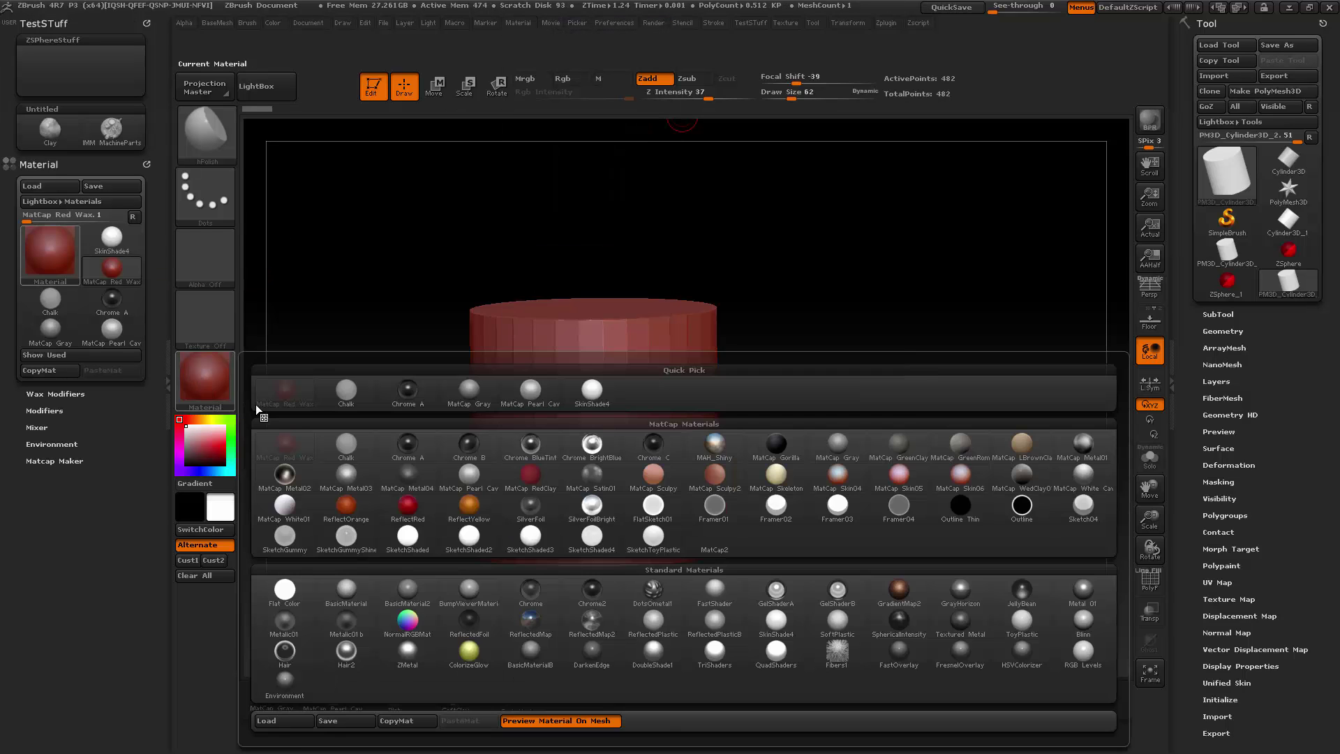
left_click(537, 454)
left_click(210, 389)
left_click(898, 477)
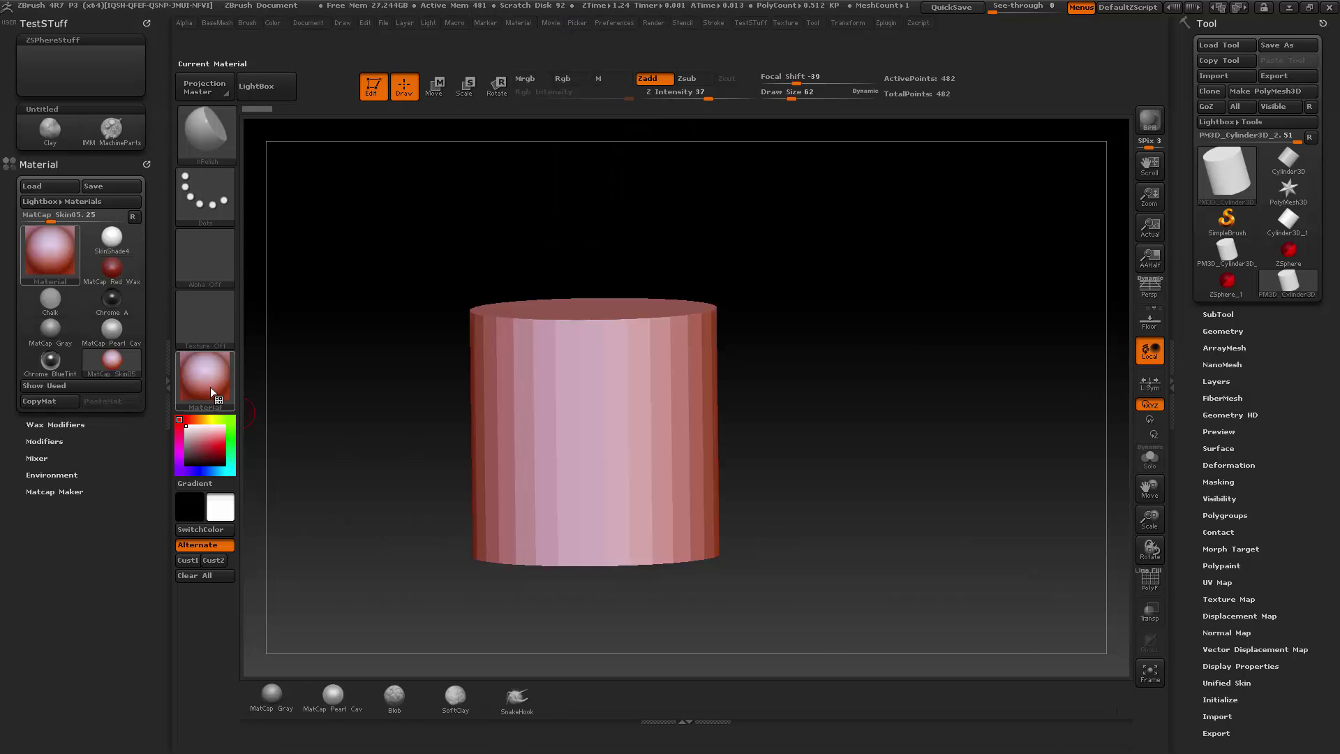
left_click(212, 392)
left_click(660, 538)
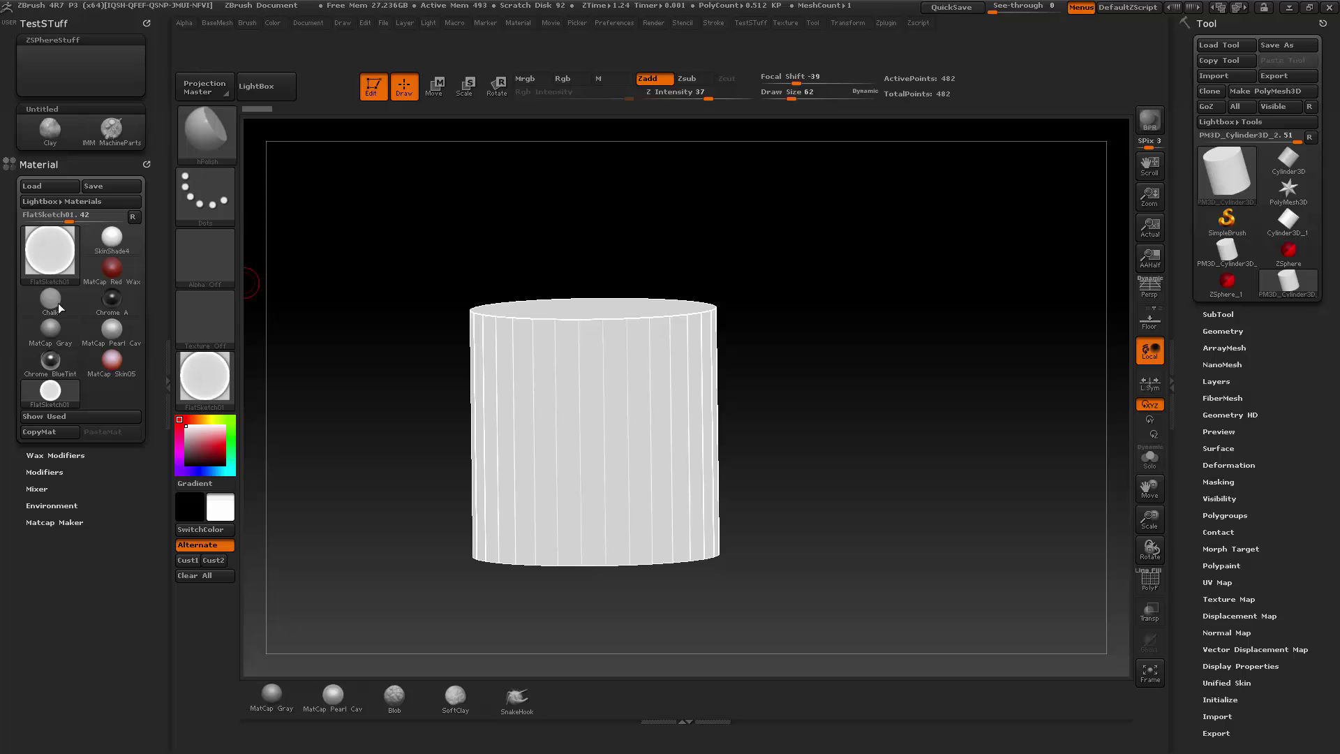
Add the MatCap Gray and MatCap Pearl Cavity materials to the untitled sub-palette of TestSTuff and undock the Material palette
mouse_move(108, 338)
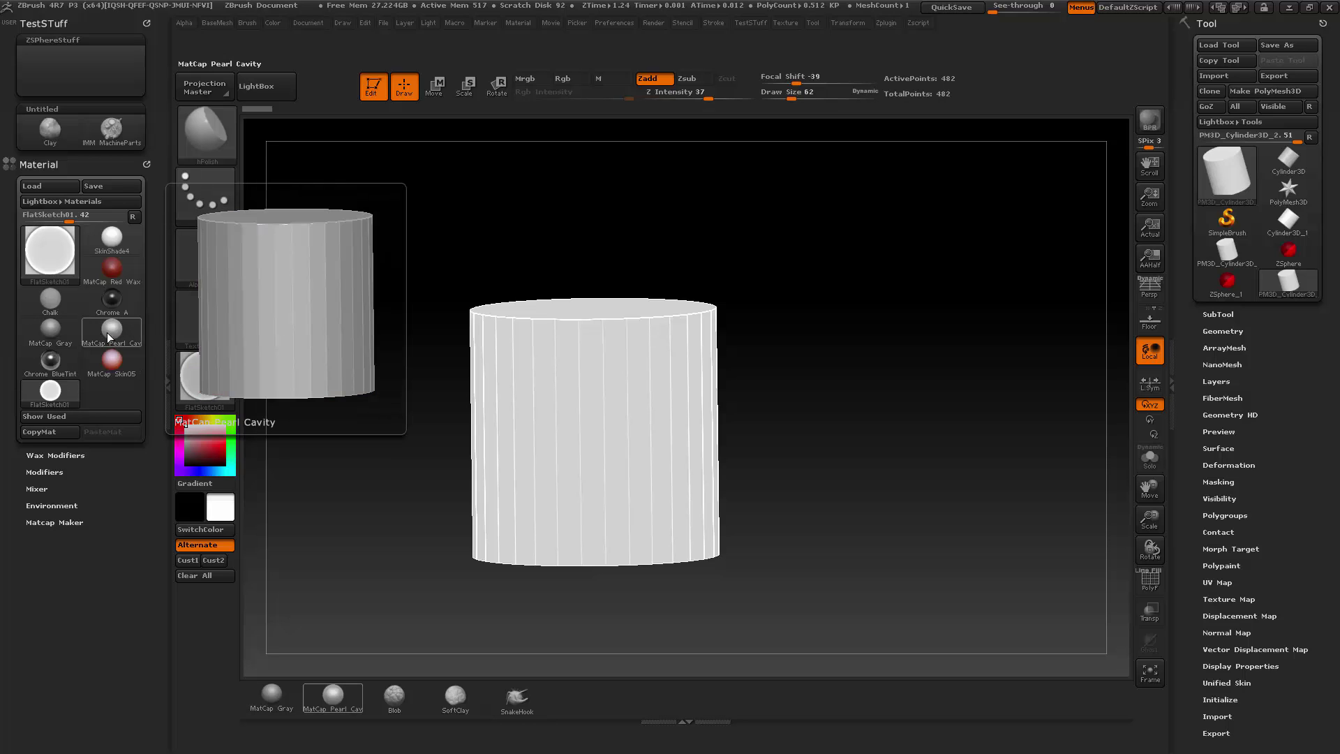
left_click_drag(58, 337, 53, 149, "ctrl+alt")
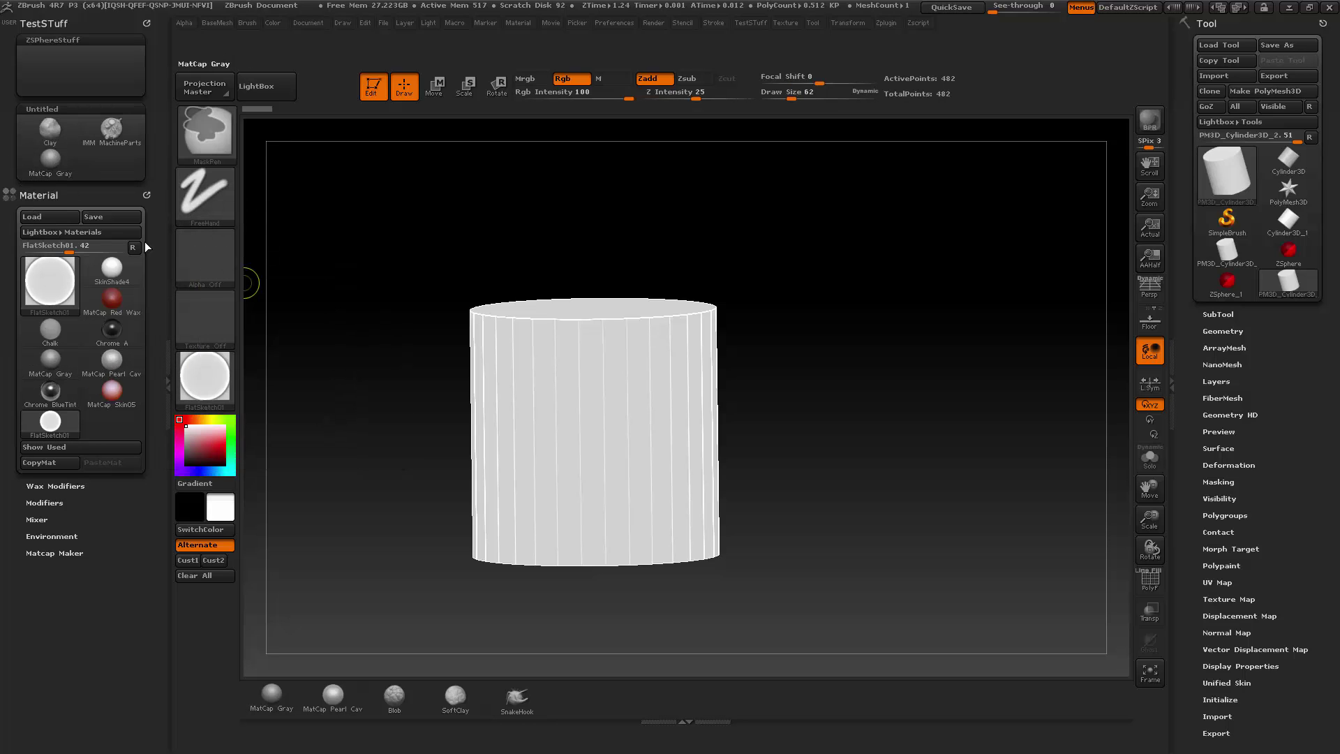
left_click_drag(111, 359, 112, 159, "ctrl+alt")
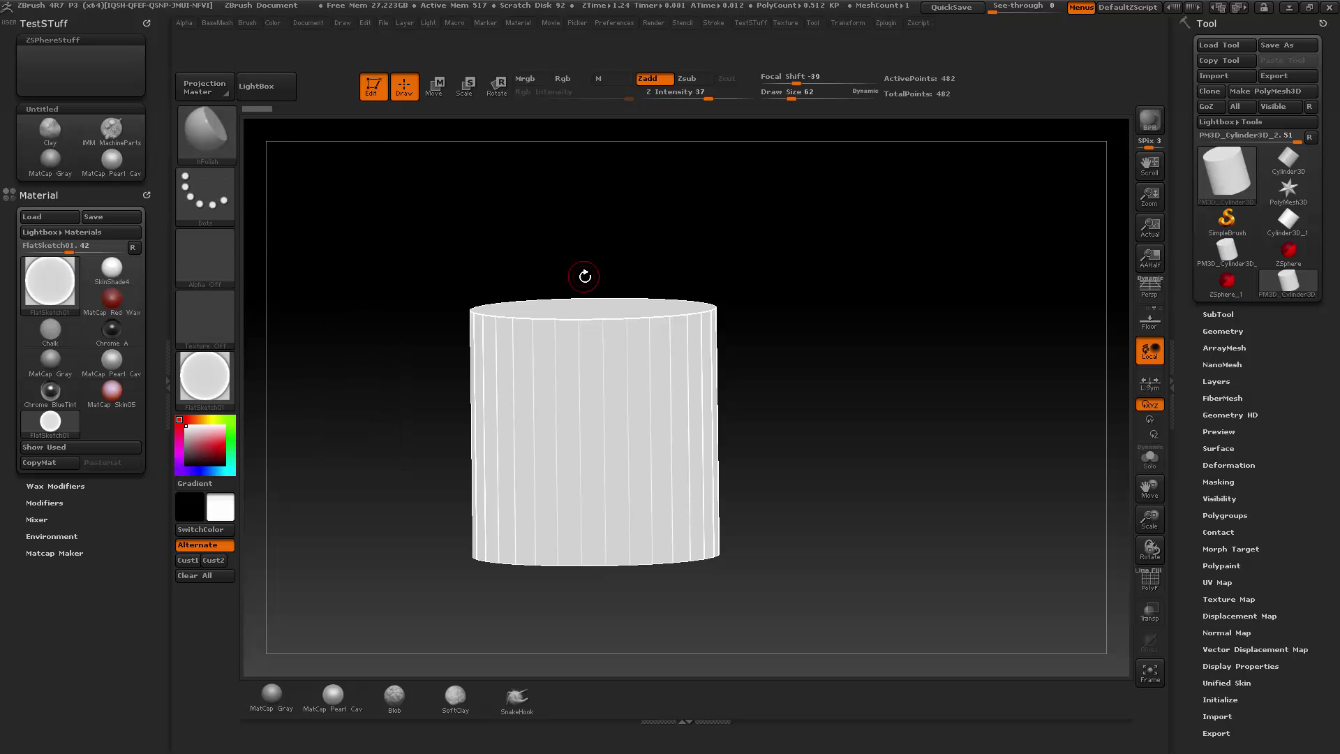
left_click(146, 192)
Examine the stroke types offered for the current brush
left_click(205, 195)
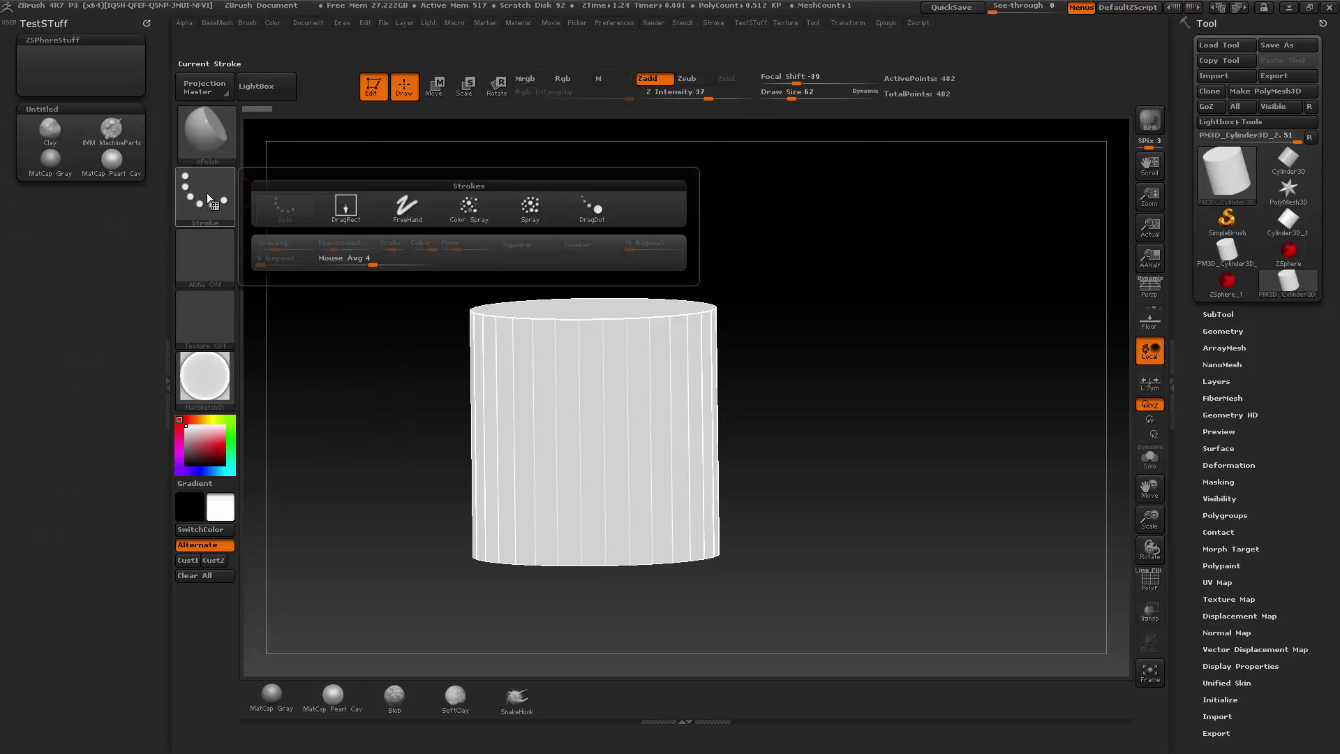
left_click(714, 23)
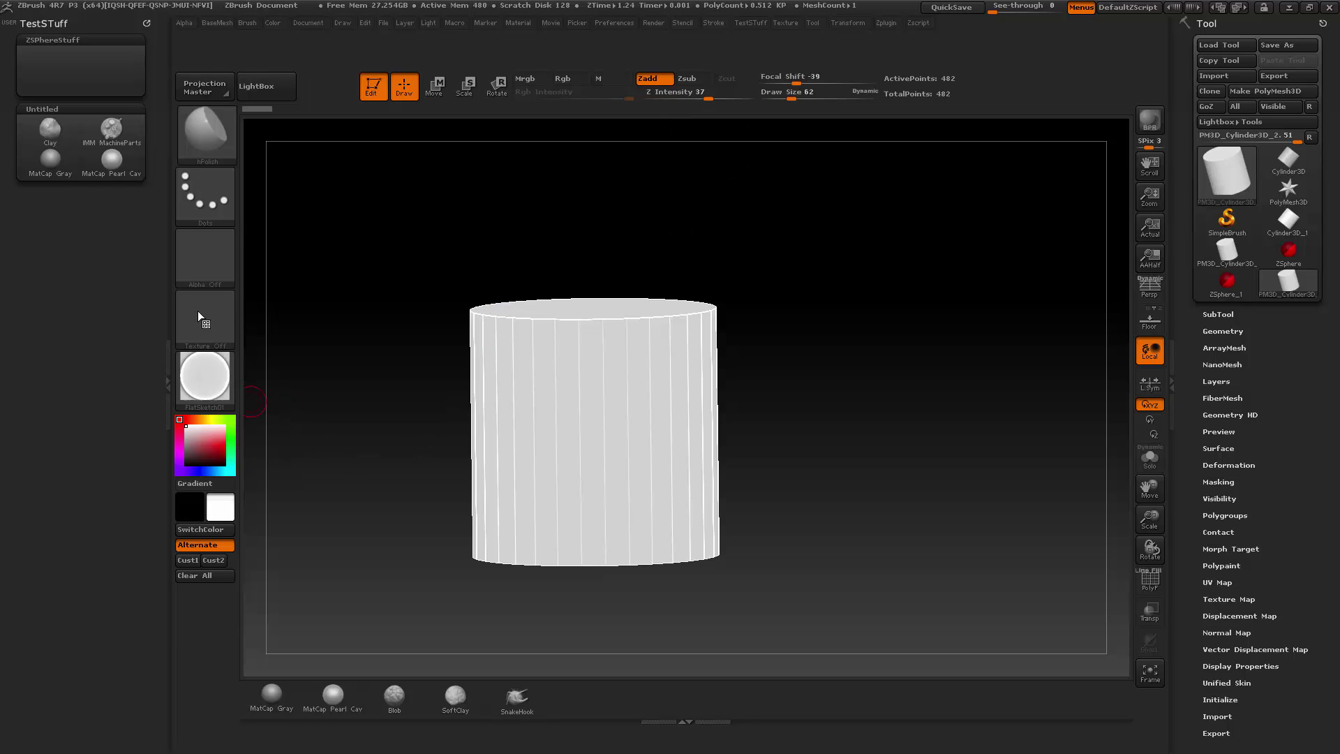
Dock the Material palette again and add MatCap Red Wax to the custom shelves below and above the canvas
left_click(525, 24)
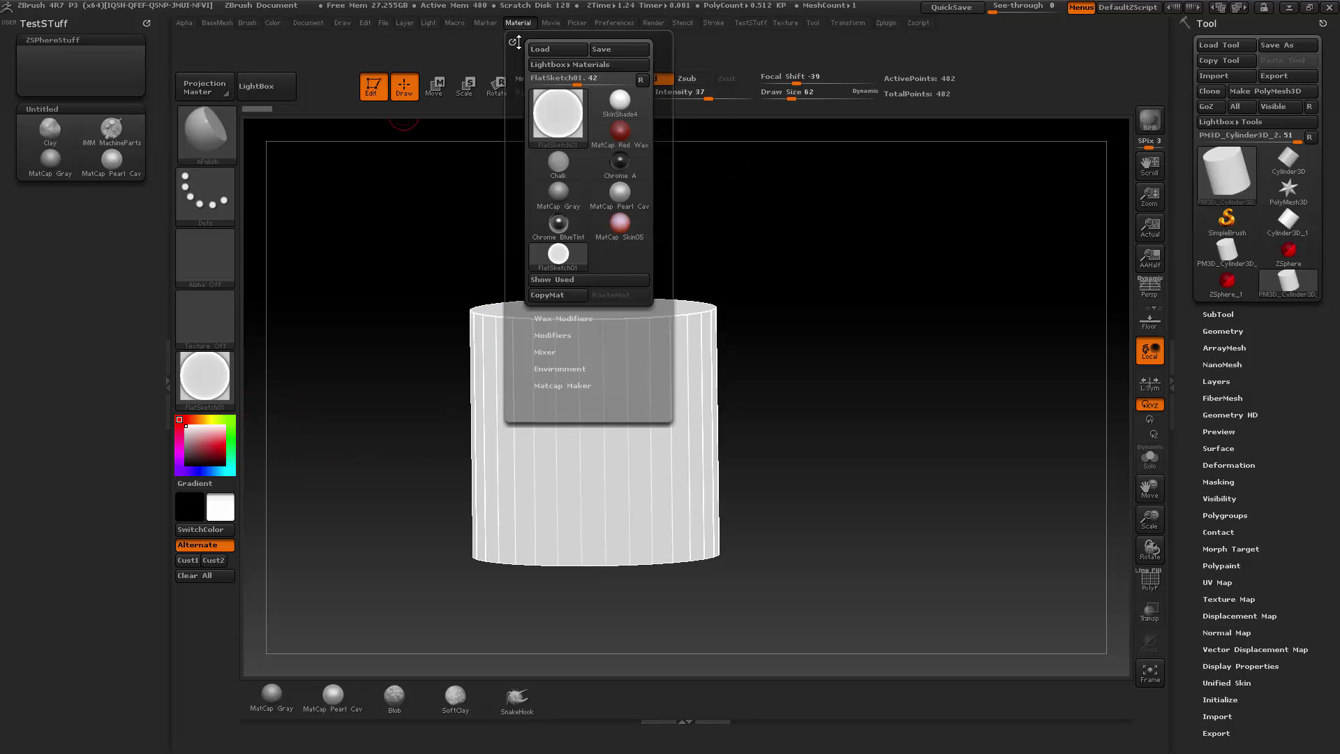
left_click_drag(136, 267, 563, 712)
mouse_move(112, 300)
left_mouse_down("ctrl+alt")
mouse_move(195, 254)
mouse_move(330, 49)
left_mouse_up("ctrl+alt")
Select the hPolish brush and dock the Stroke palette between TestSTuff and the Material palette
key("b")
key("h")
key("p")
left_click(713, 23)
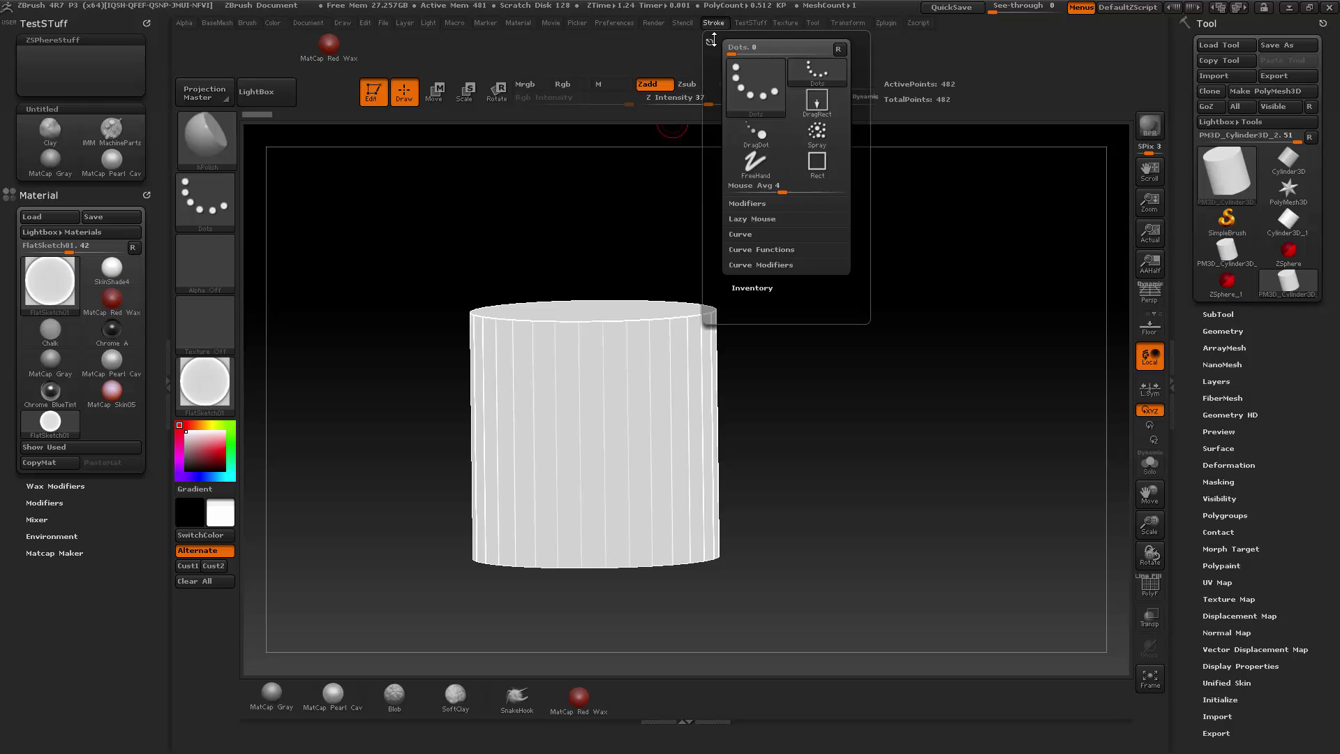
left_click_drag(710, 43, 126, 538)
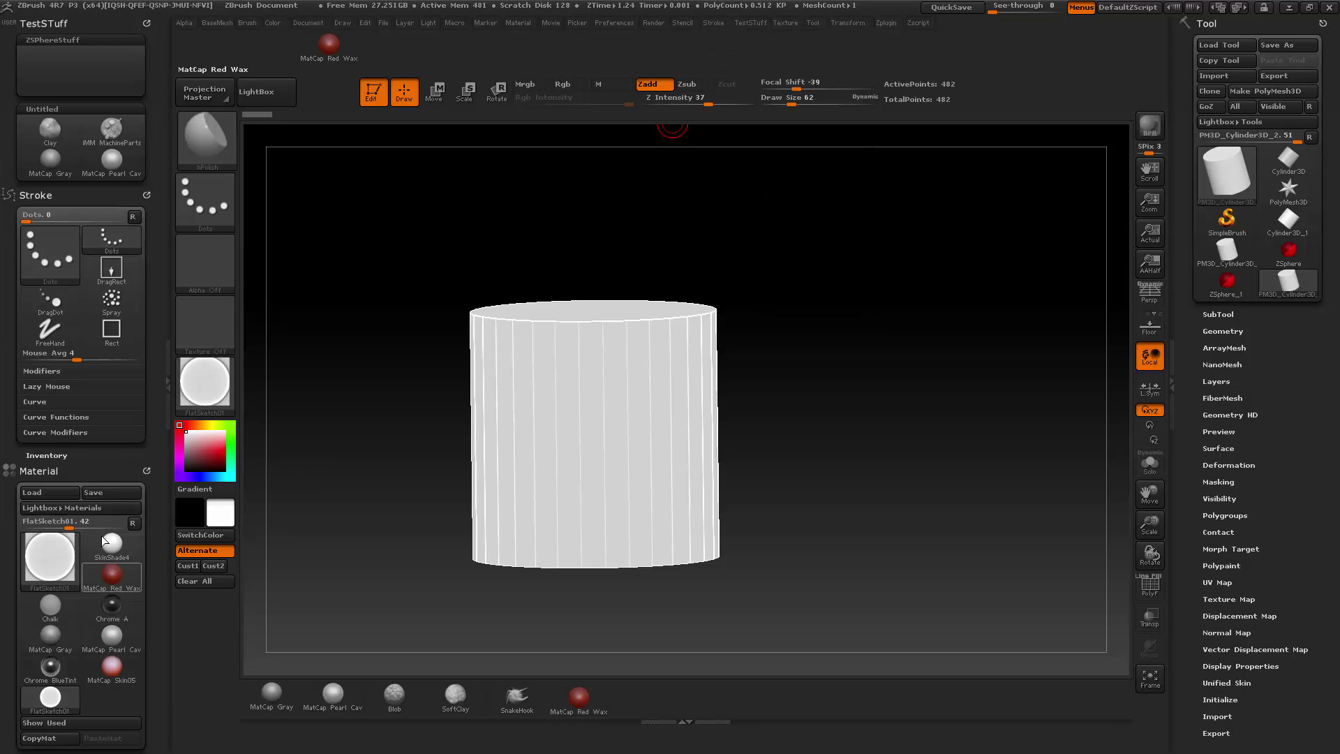
Add the Spray stroke to the shelf below the canvas and the DragDot stroke to the shelf above it
left_click(112, 302)
mouse_move(111, 302)
left_mouse_down("ctrl+alt")
mouse_move(489, 664)
mouse_move(637, 698)
left_mouse_up("ctrl+alt")
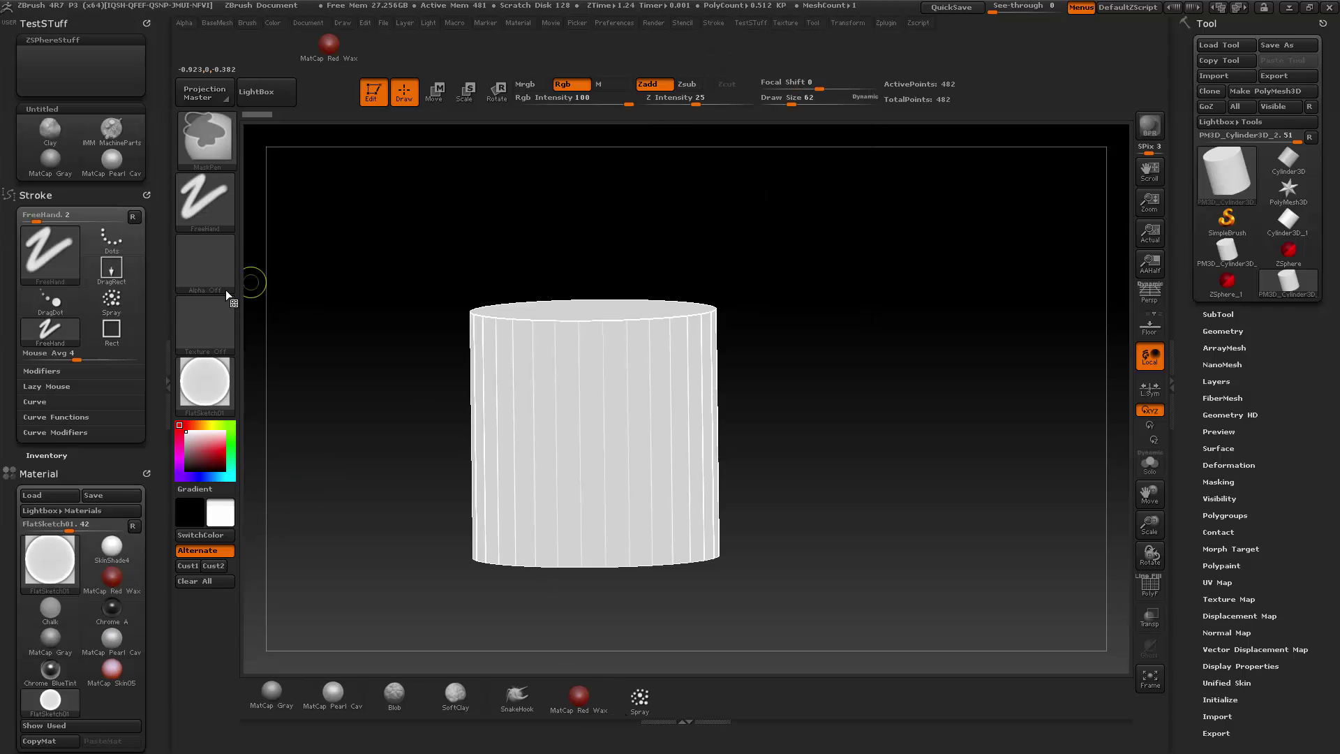
left_click_drag(115, 314, 391, 49, "ctrl+alt")
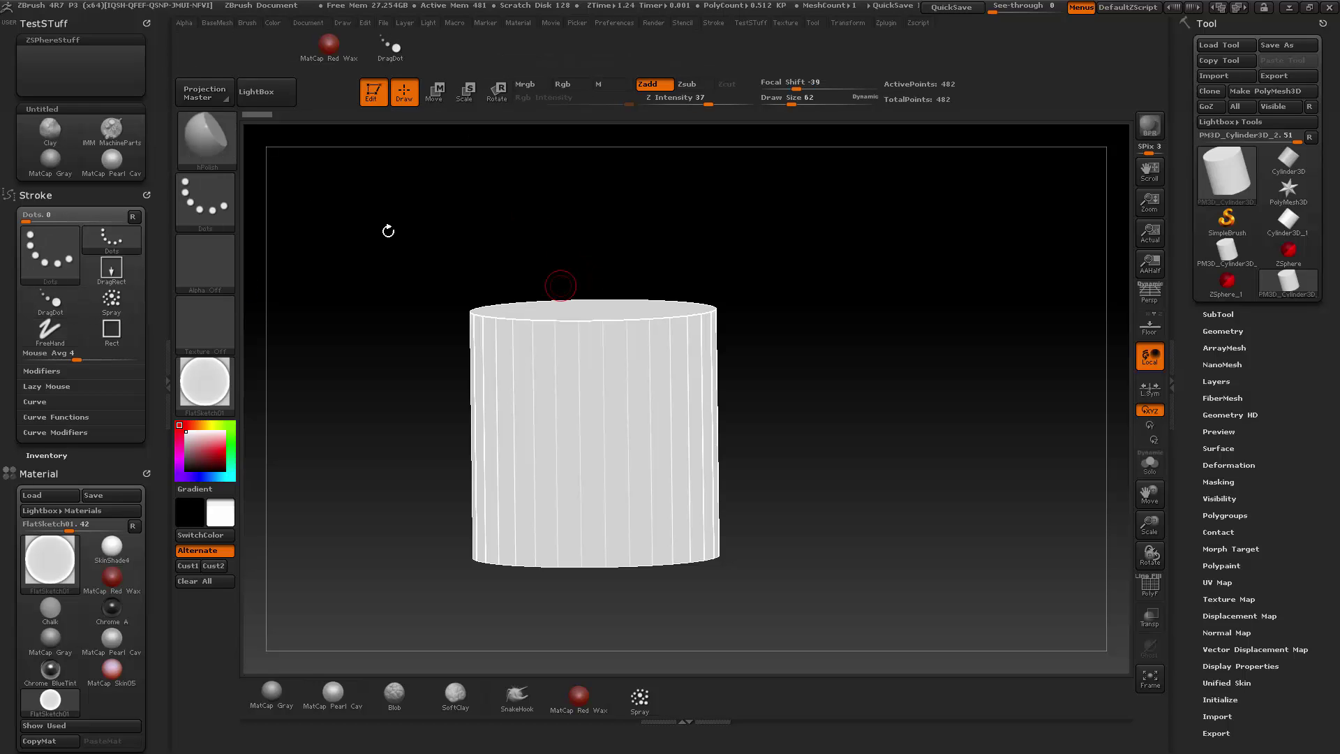
Remove DragDot, Spray and both MatCap Red Wax entries from the custom shelves above and below the canvas
left_click_drag(390, 48, 384, 299, "ctrl+alt")
left_click_drag(325, 52, 364, 280, "ctrl+alt")
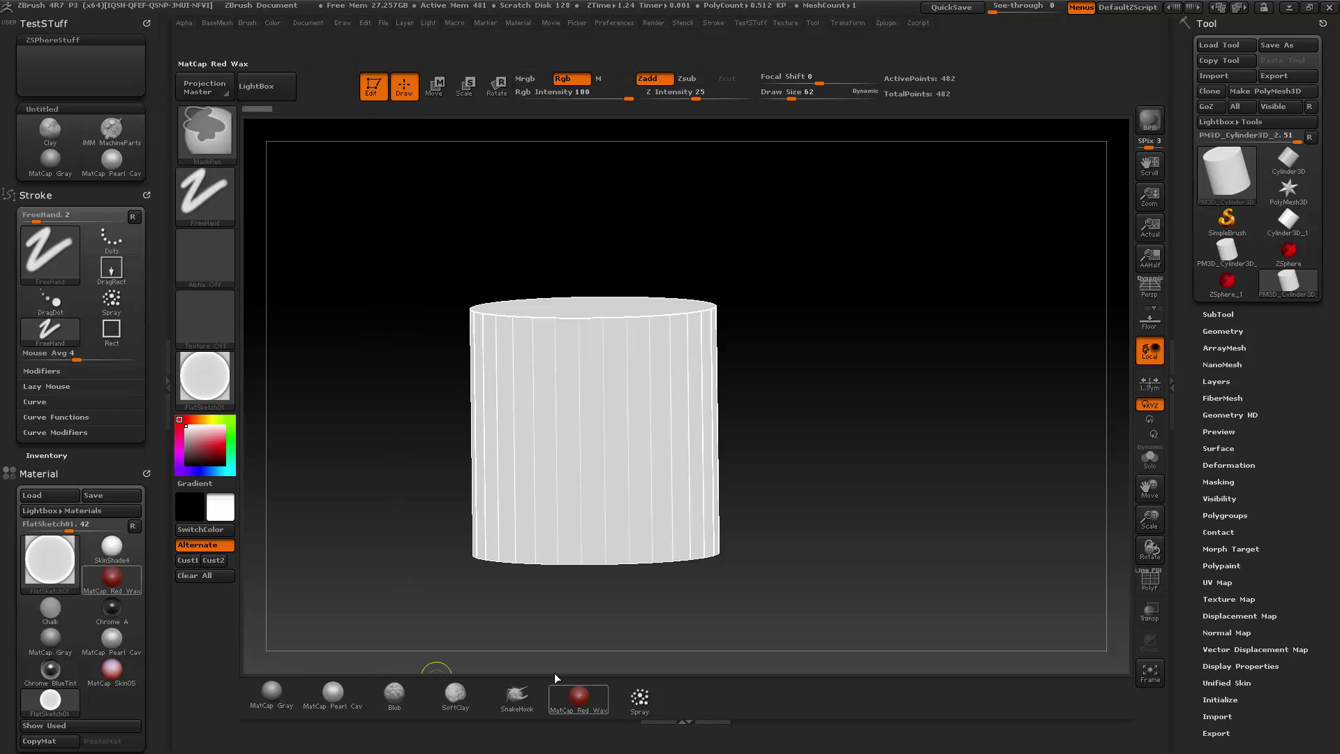
left_click_drag(578, 699, 454, 516, "ctrl+alt")
mouse_move(638, 698)
left_mouse_down("ctrl+alt")
mouse_move(407, 438)
mouse_move(419, 443)
left_mouse_up("ctrl+alt")
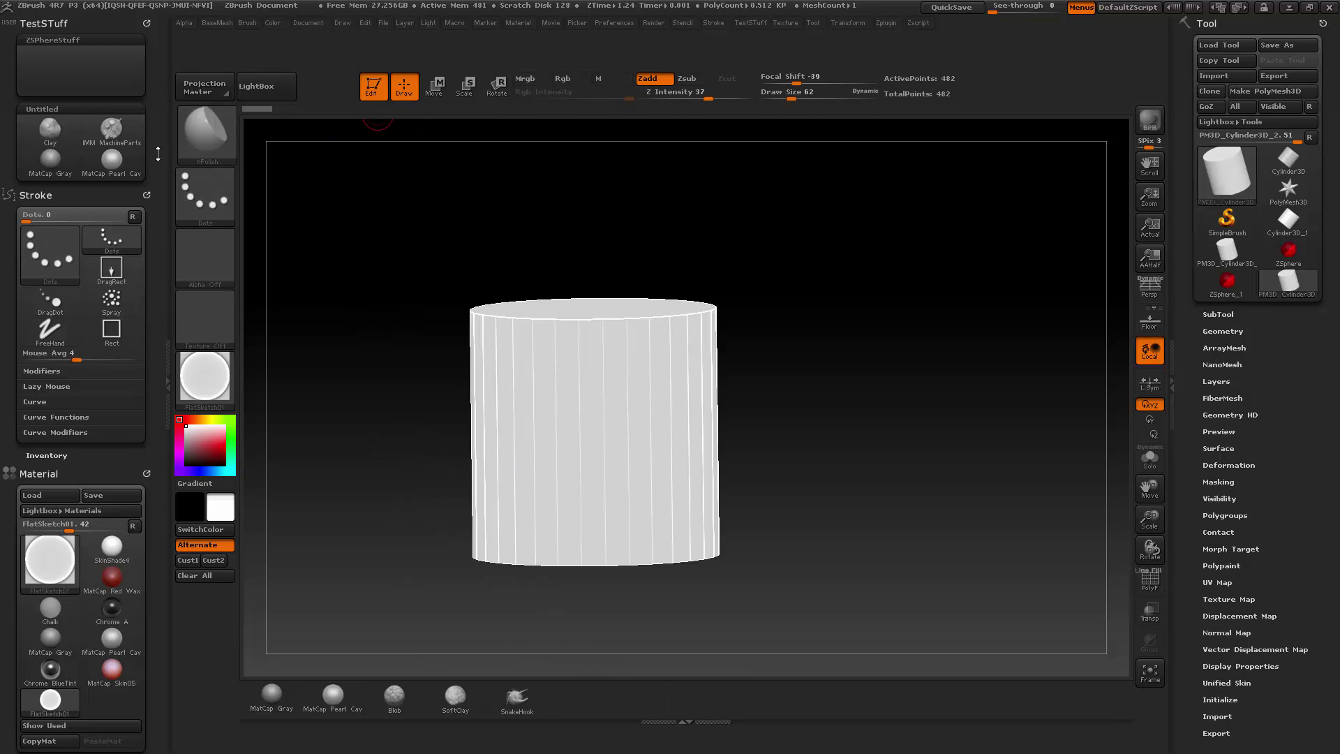
Remove MatCap Pearl Cavity and MatCap Gray from TestSTuff's untitled sub-palette and select the hPolish brush again
mouse_move(121, 167)
left_mouse_down("ctrl+alt")
mouse_move(242, 246)
mouse_move(388, 252)
left_mouse_up("ctrl+alt")
left_click_drag(38, 173, 446, 234, "ctrl+alt")
key("b")
key("h")
key("p")
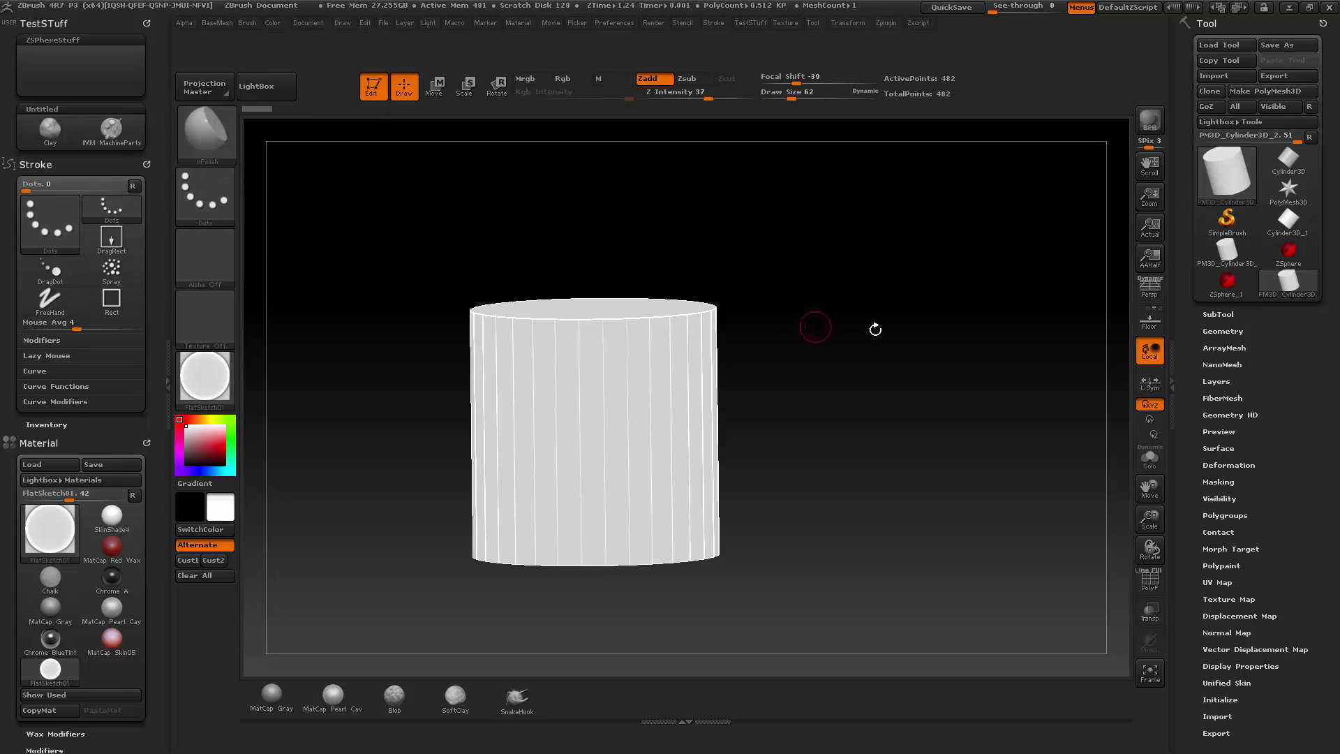
Expand the Tool palette's Deformation section as well as Geometry with its Modify Topology options
key("shift")
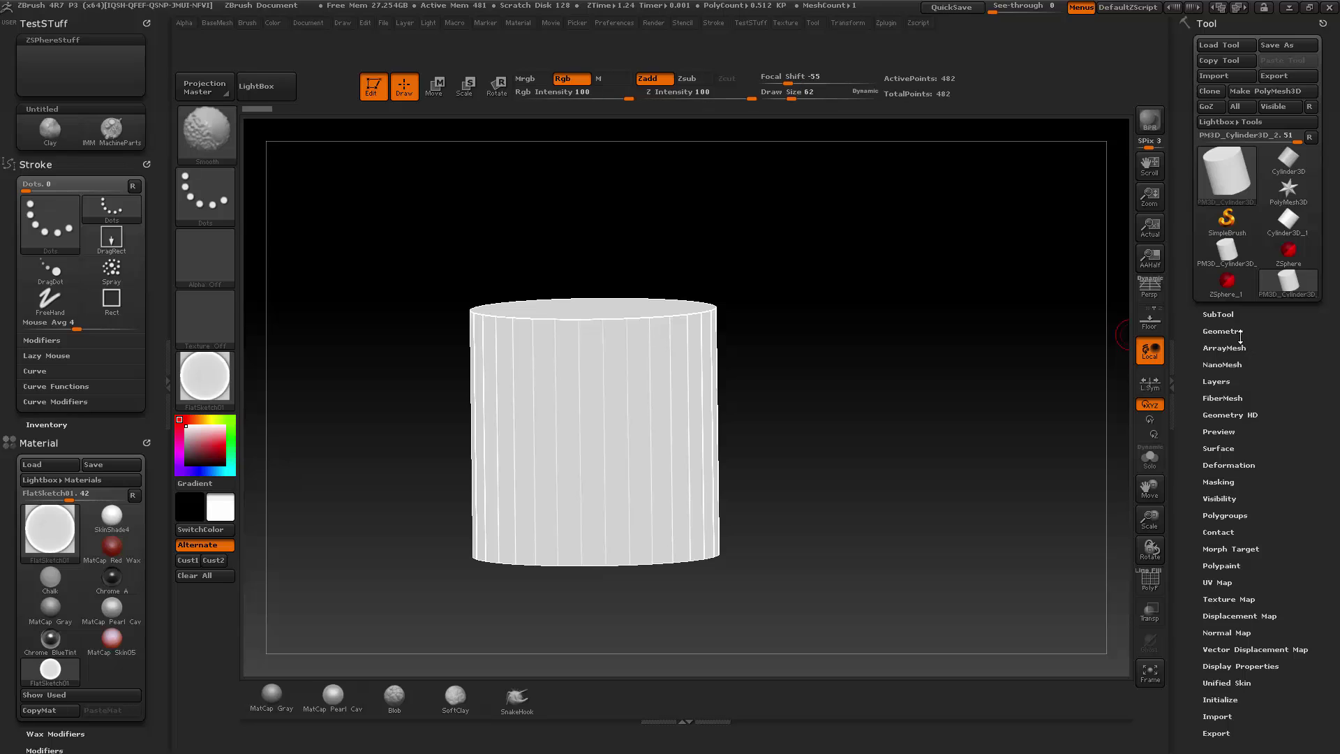
left_click_drag(1190, 311, 1177, 250)
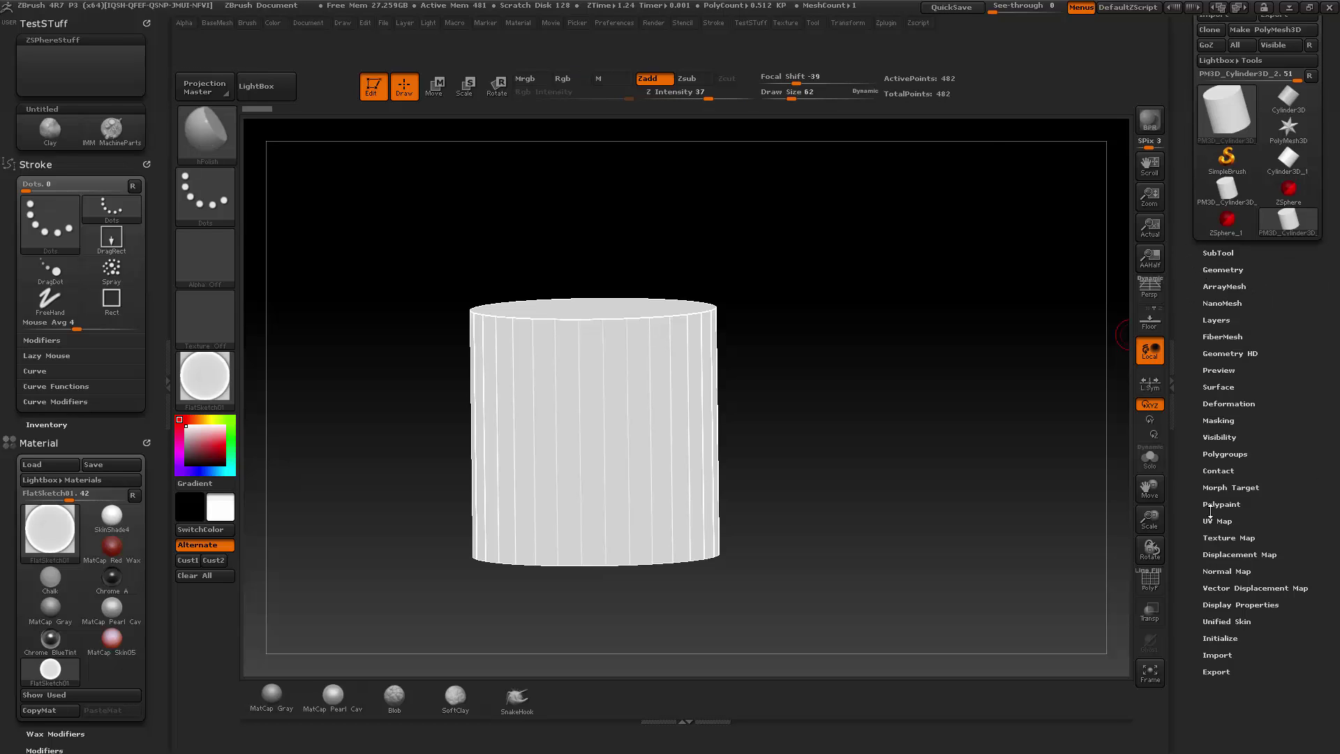
key("shift")
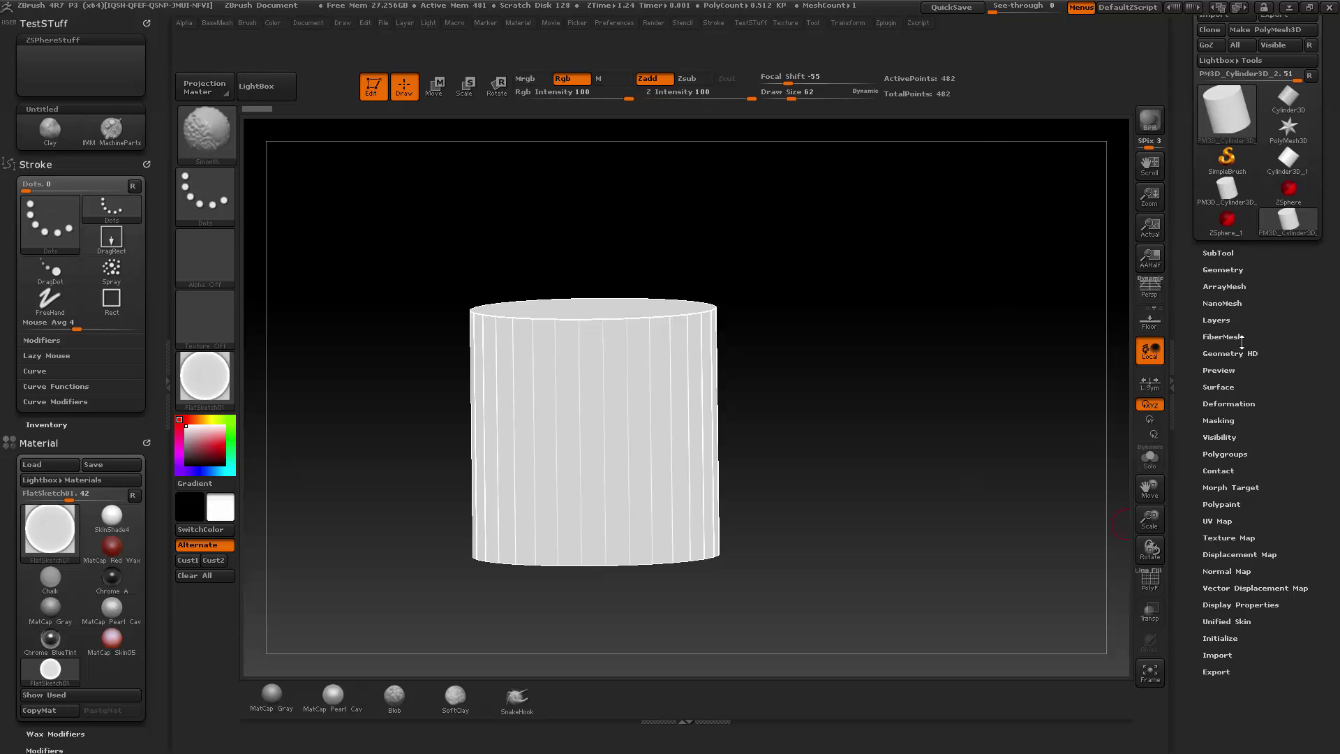
left_click(1228, 403)
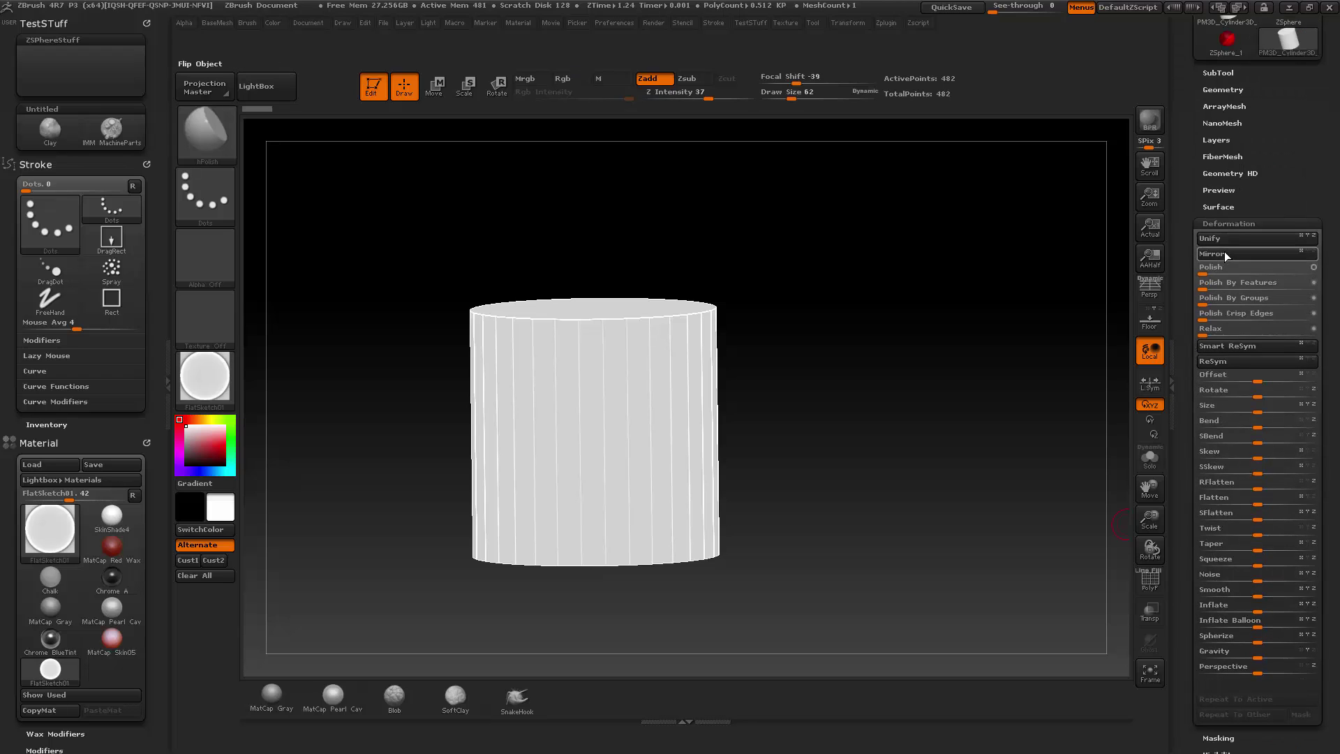
left_click_drag(1188, 271, 1190, 748)
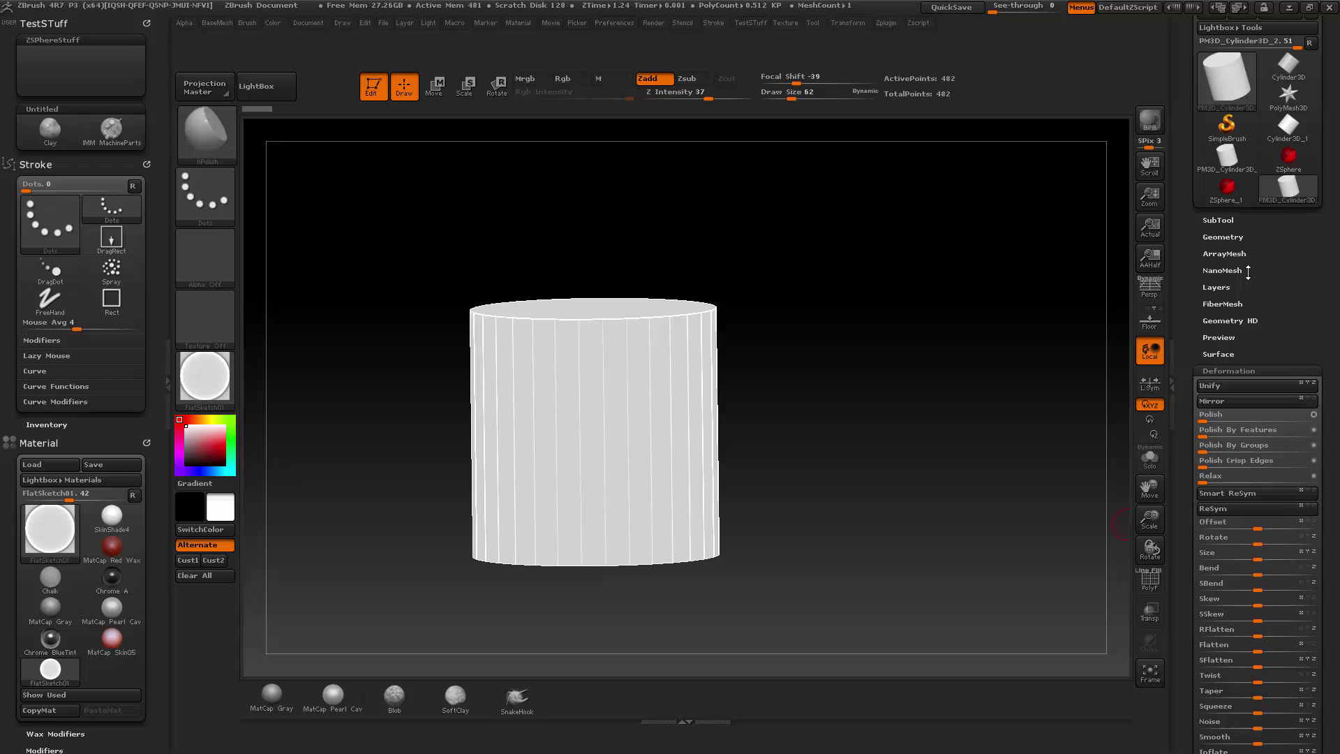
left_click(1222, 237, "shift")
left_click(1233, 482)
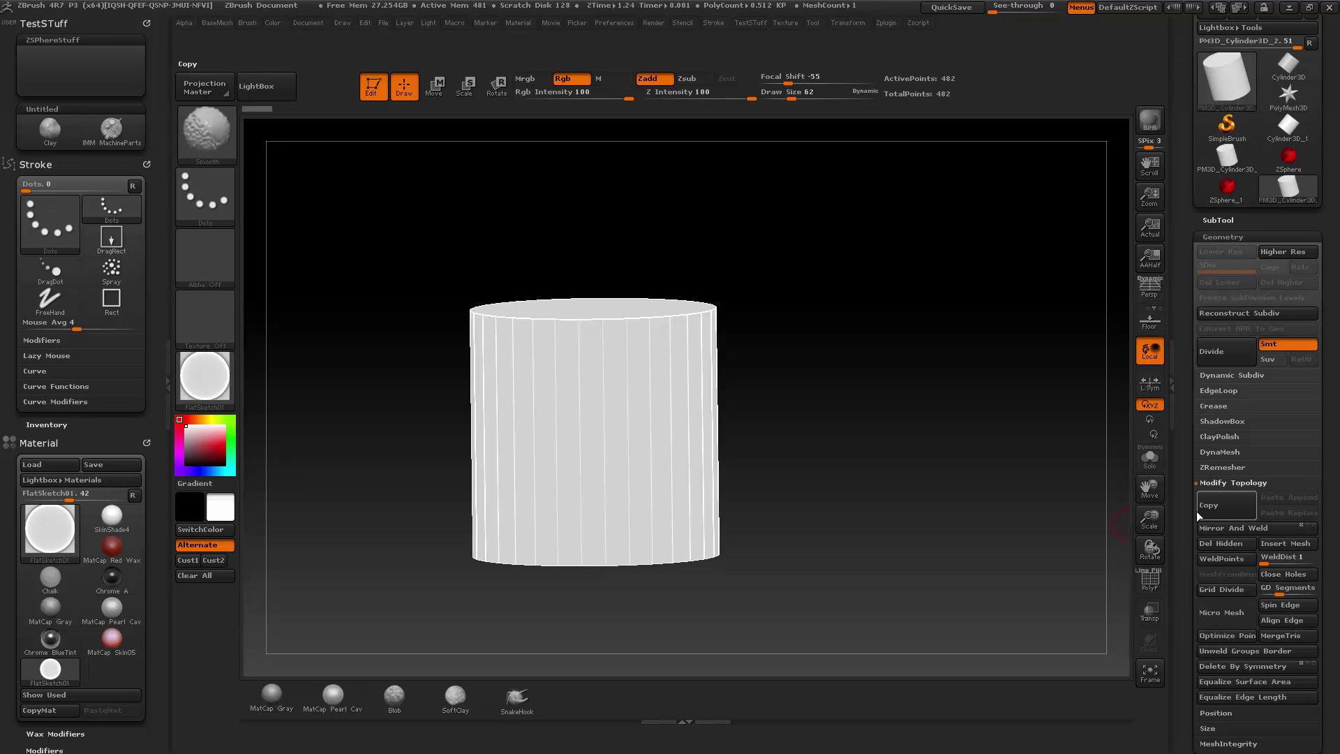
Add the Mirror command from Deformation to the untitled sub-palette of TestSTuff
left_click_drag(1170, 492, 1169, 368)
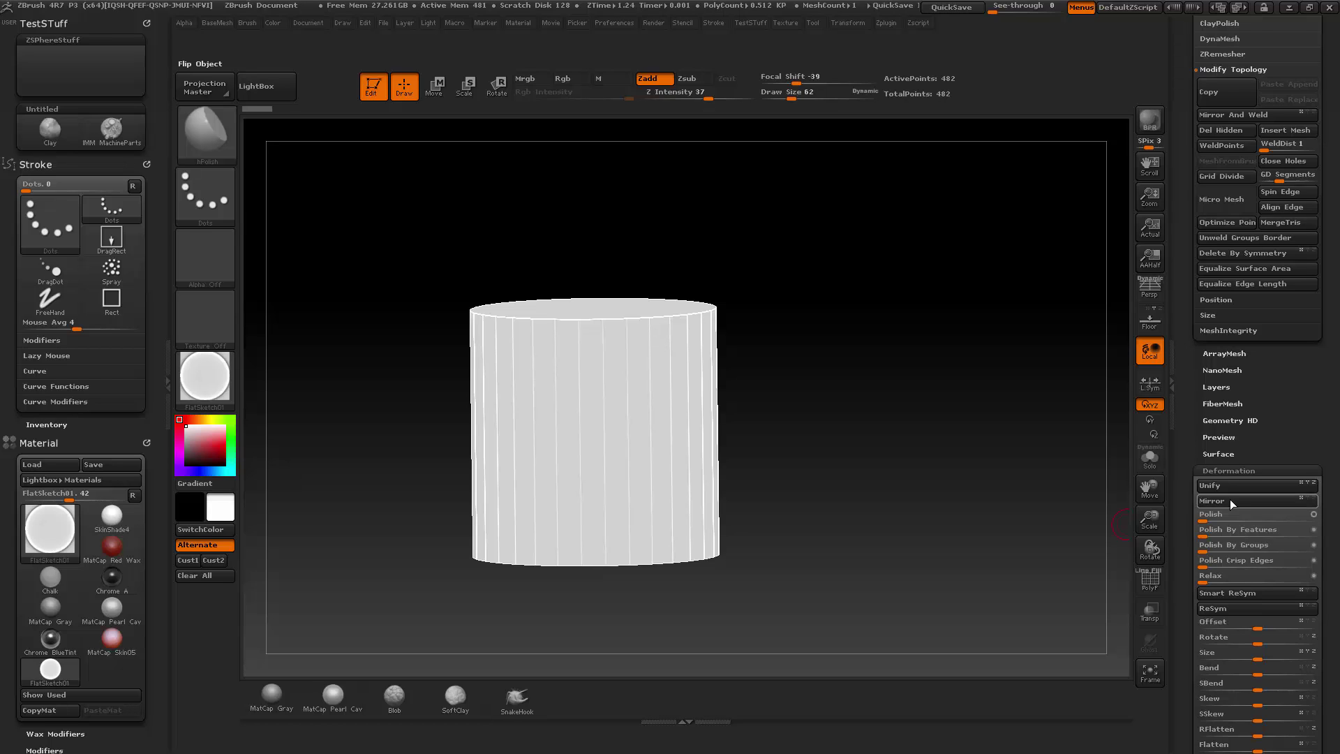
key("ctrl")
left_click_drag(64, 62, 77, 124, "ctrl+alt")
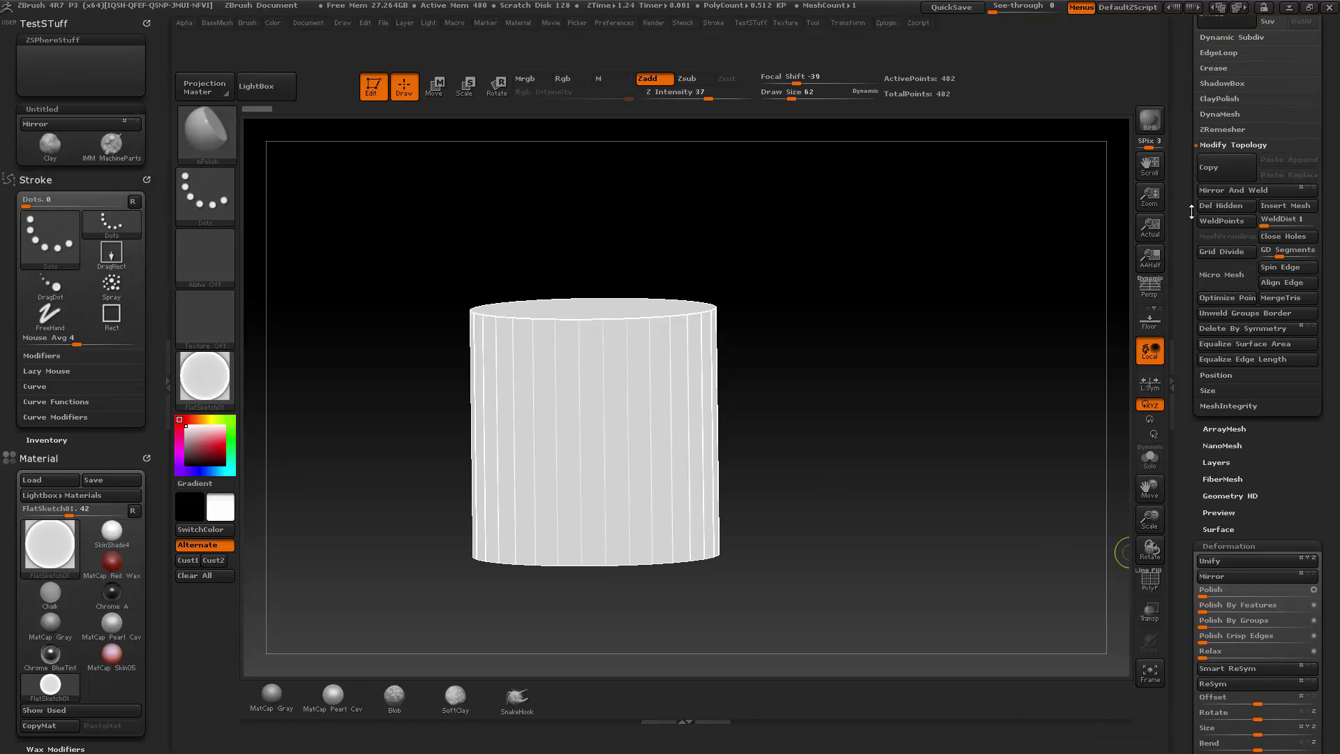
Add Mirror And Weld from Modify Topology to the untitled sub-palette and arrange it beneath Mirror, with the brushes first
scroll(1182, 168, "down", 5)
scroll(1183, 168, "up", 6)
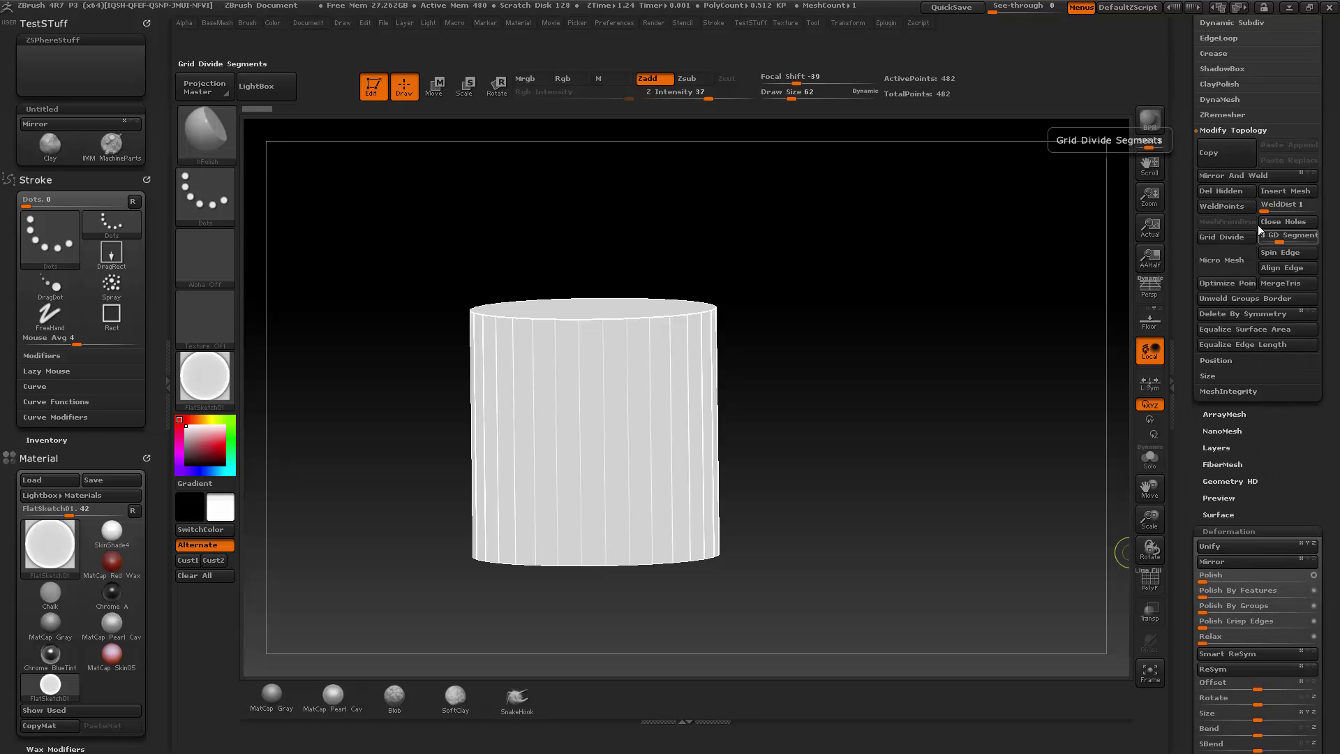
mouse_move(1257, 175)
left_mouse_down("ctrl+alt")
mouse_move(500, 216)
mouse_move(48, 136)
left_mouse_up("ctrl+alt")
left_click_drag(73, 197, 115, 133, "ctrl+alt")
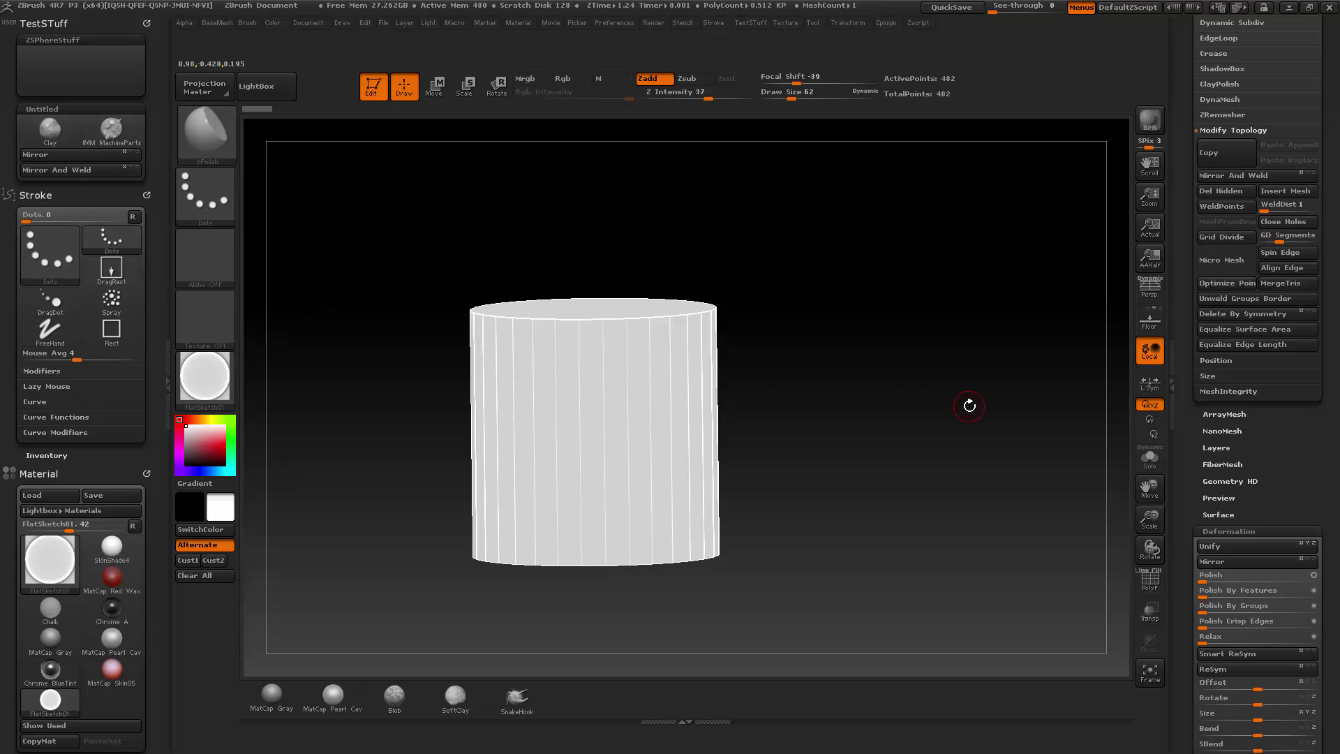
Collapse Modify Topology and expand the SubTool section with its Split options
scroll(1178, 282, "up", 5)
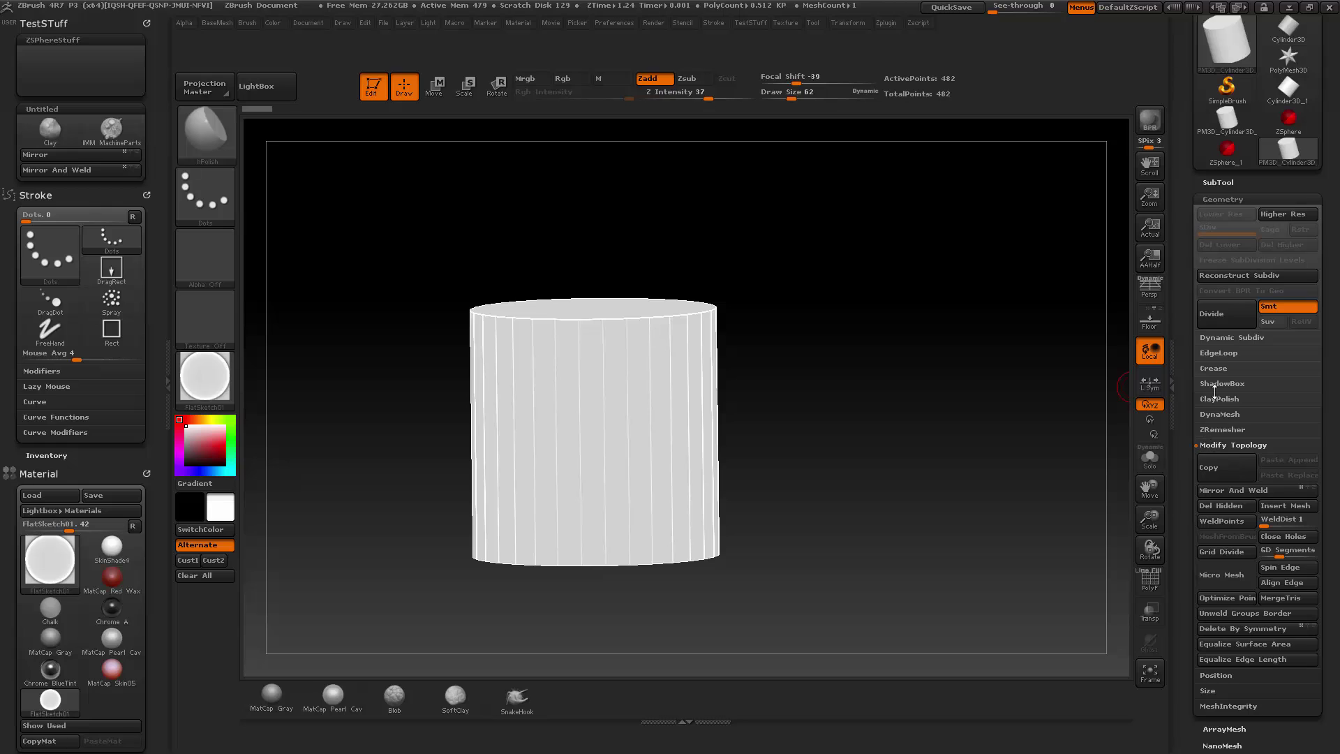
left_click(1214, 442, "shift")
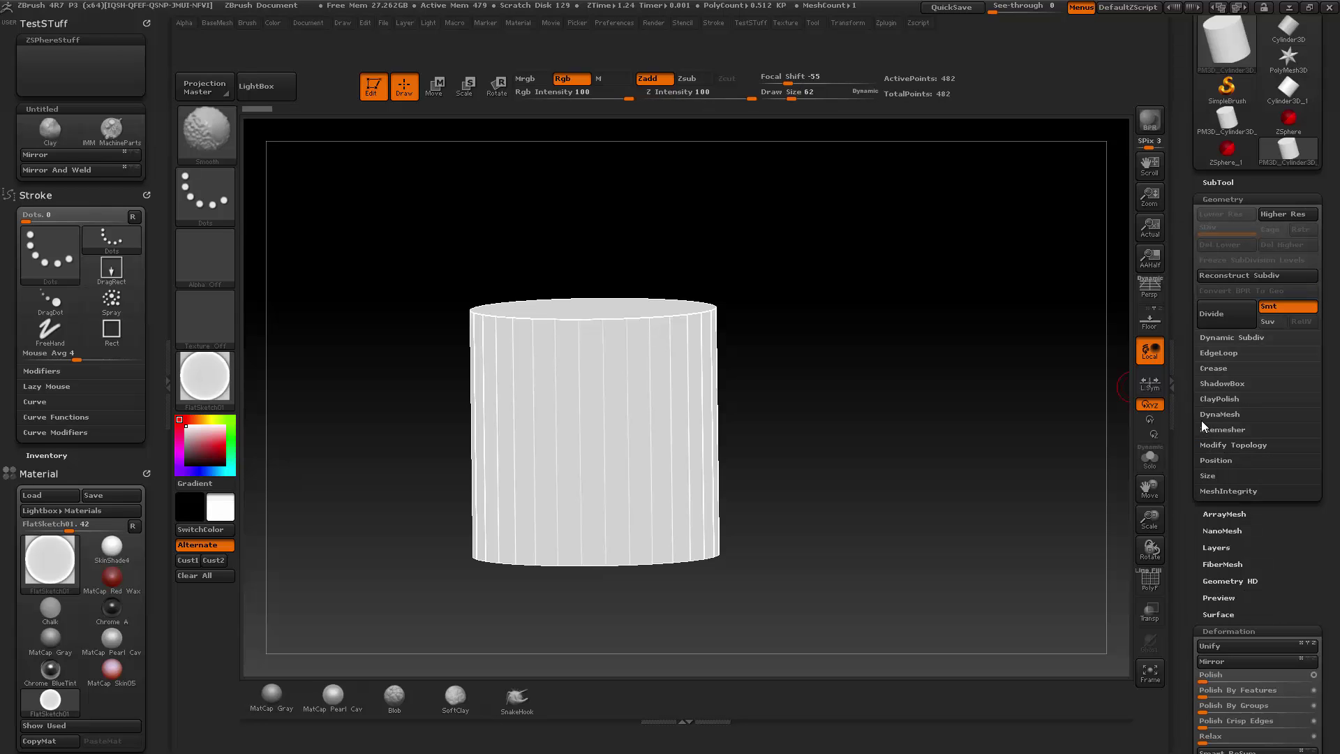
left_click(1209, 183, "shift")
left_click(1208, 605)
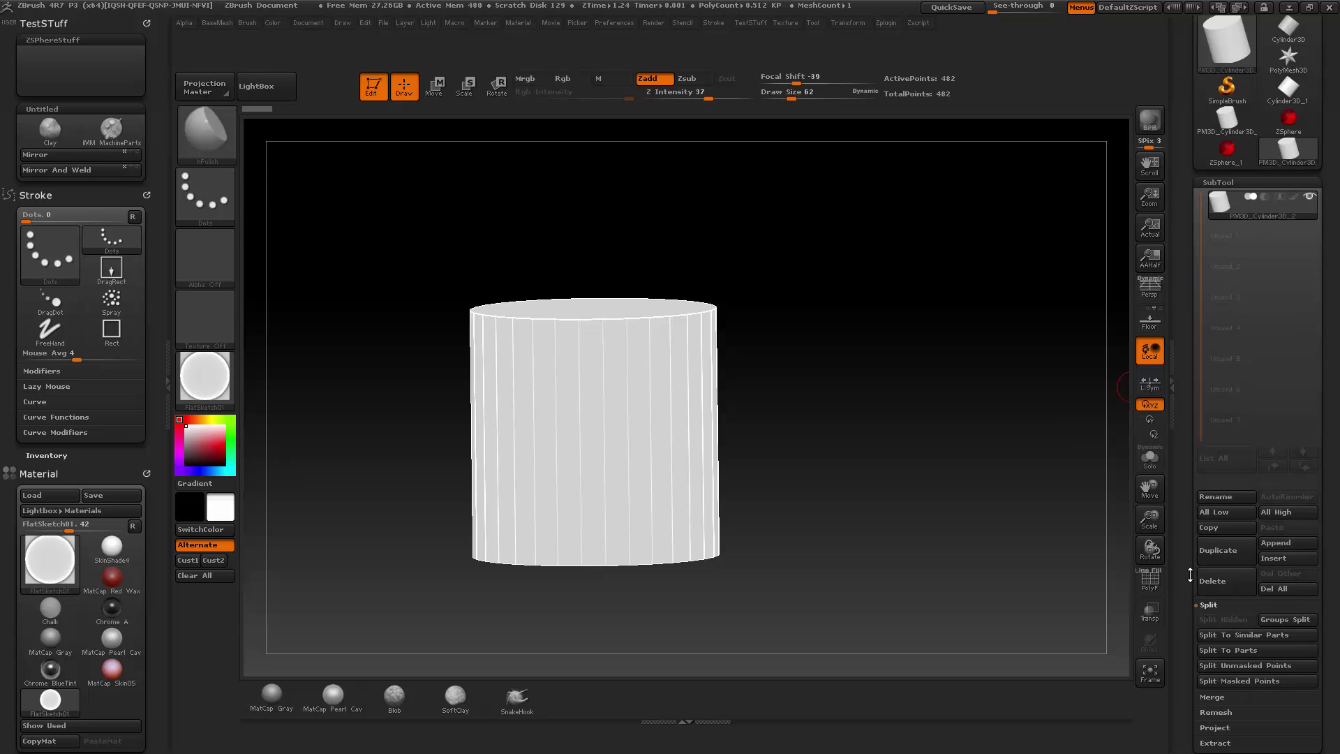
scroll(1216, 479, "down", 3)
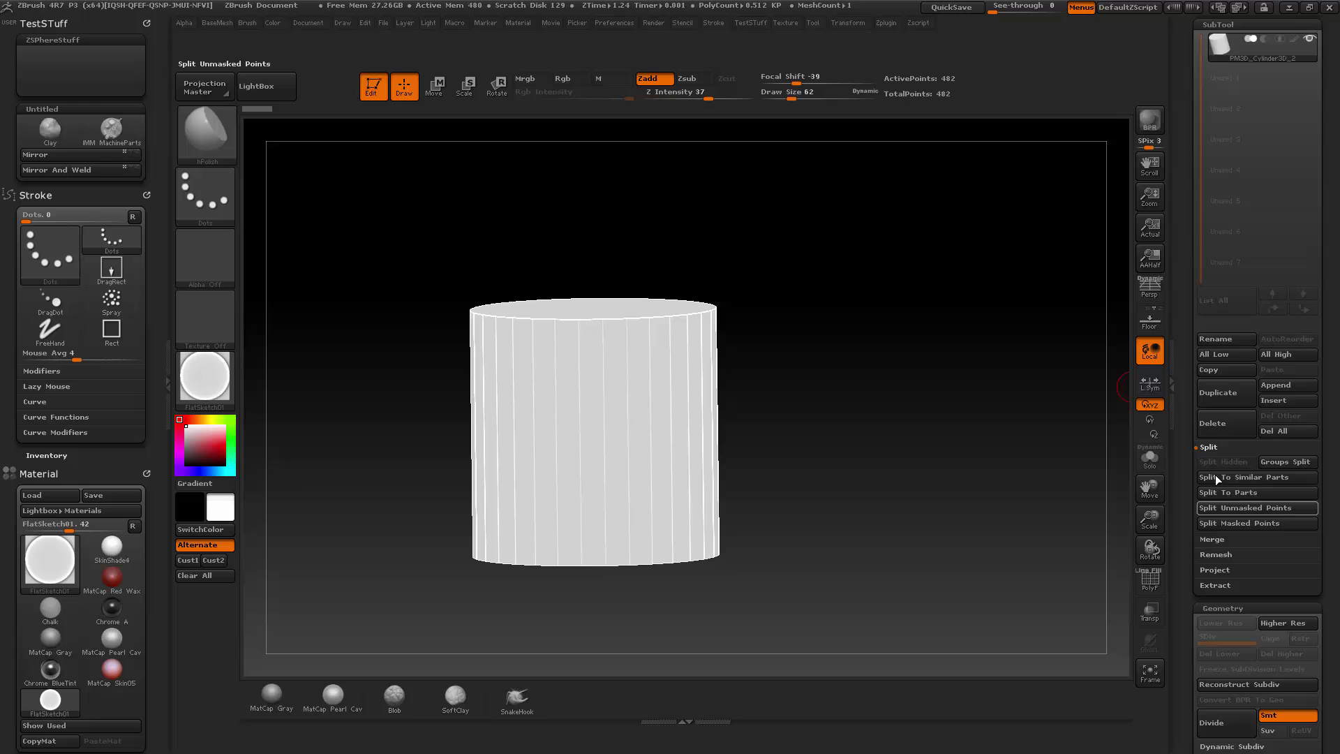
Insert a second cylinder sideways into the cylinder mesh with the InsertCylinder brush
right_click(844, 315)
key("b")
key("i")
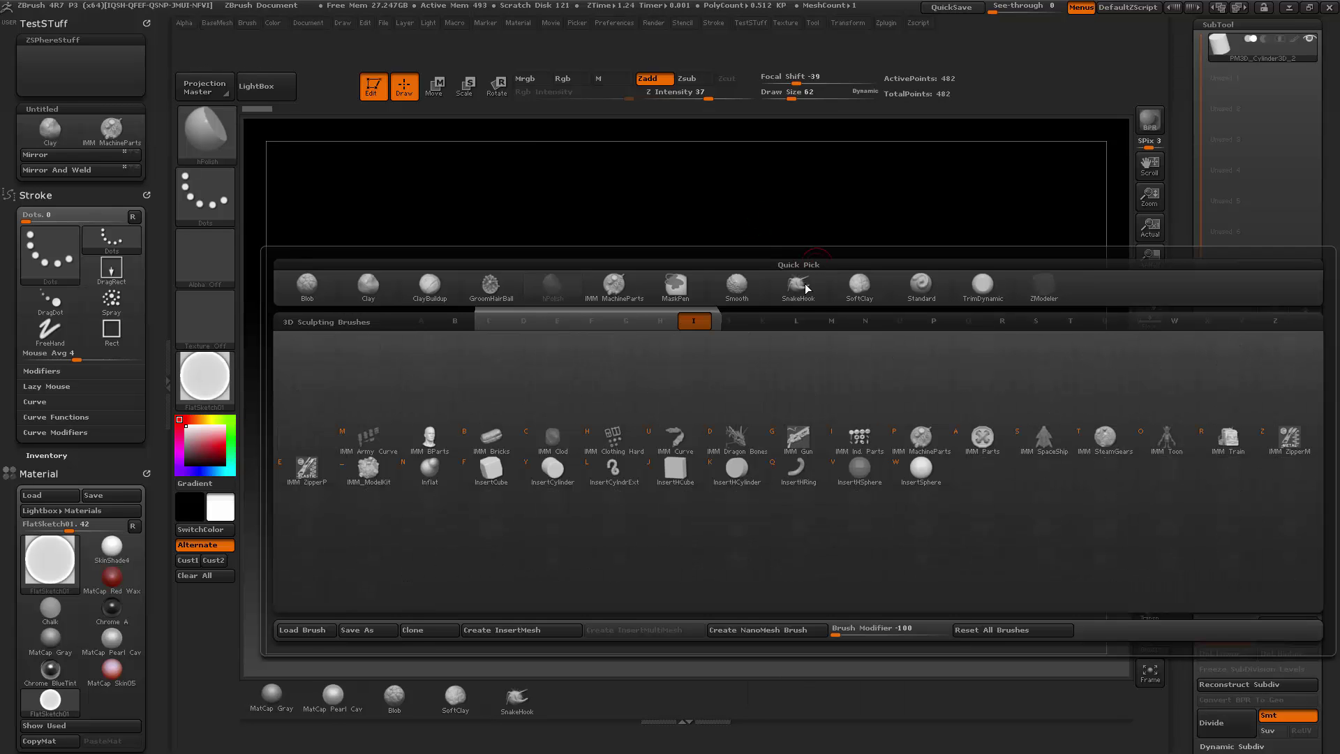
left_click(554, 474)
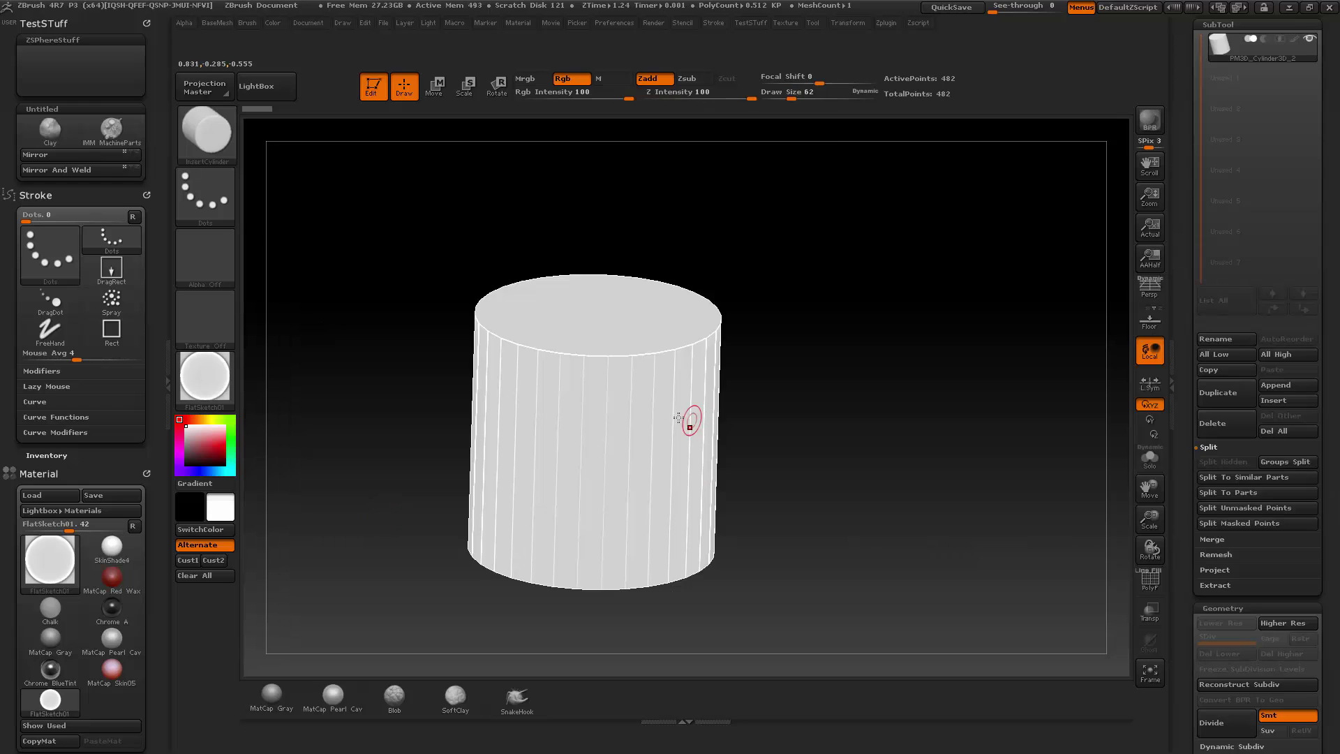
mouse_move(688, 423)
left_mouse_down()
mouse_move(972, 431)
mouse_move(573, 501)
left_mouse_up()
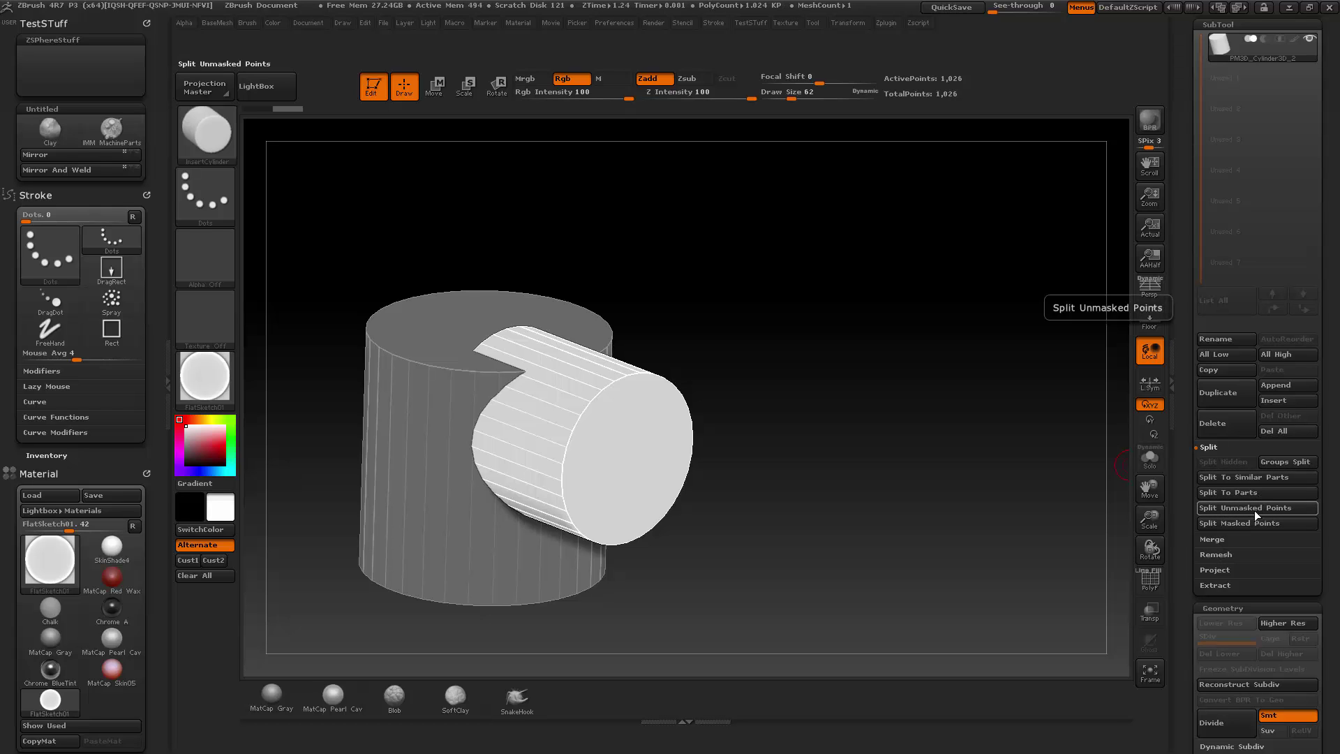
Add Split Unmasked Points from Split and HidePt from Visibility to the untitled sub-palette
mouse_move(1263, 509)
left_mouse_down("ctrl+alt")
mouse_move(188, 293)
mouse_move(68, 185)
left_mouse_up("ctrl+alt")
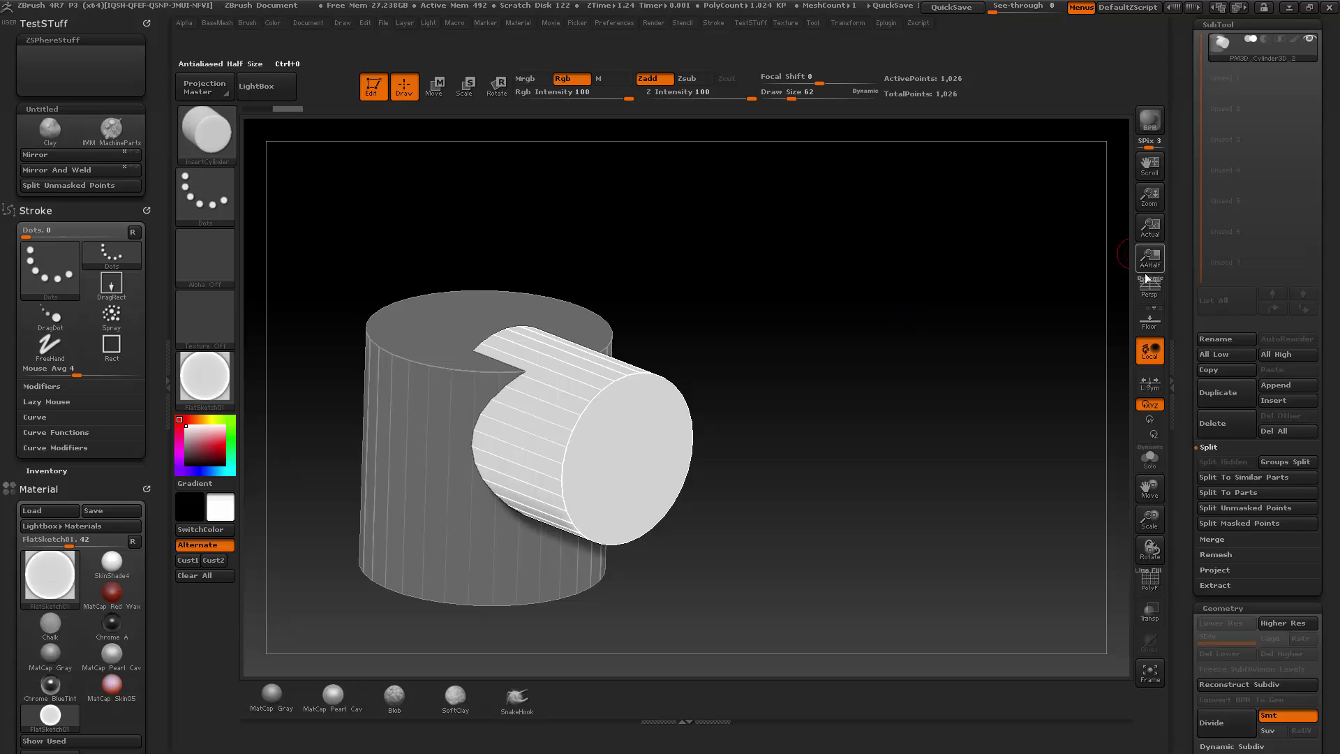
left_click_drag(1177, 326, 1164, 222)
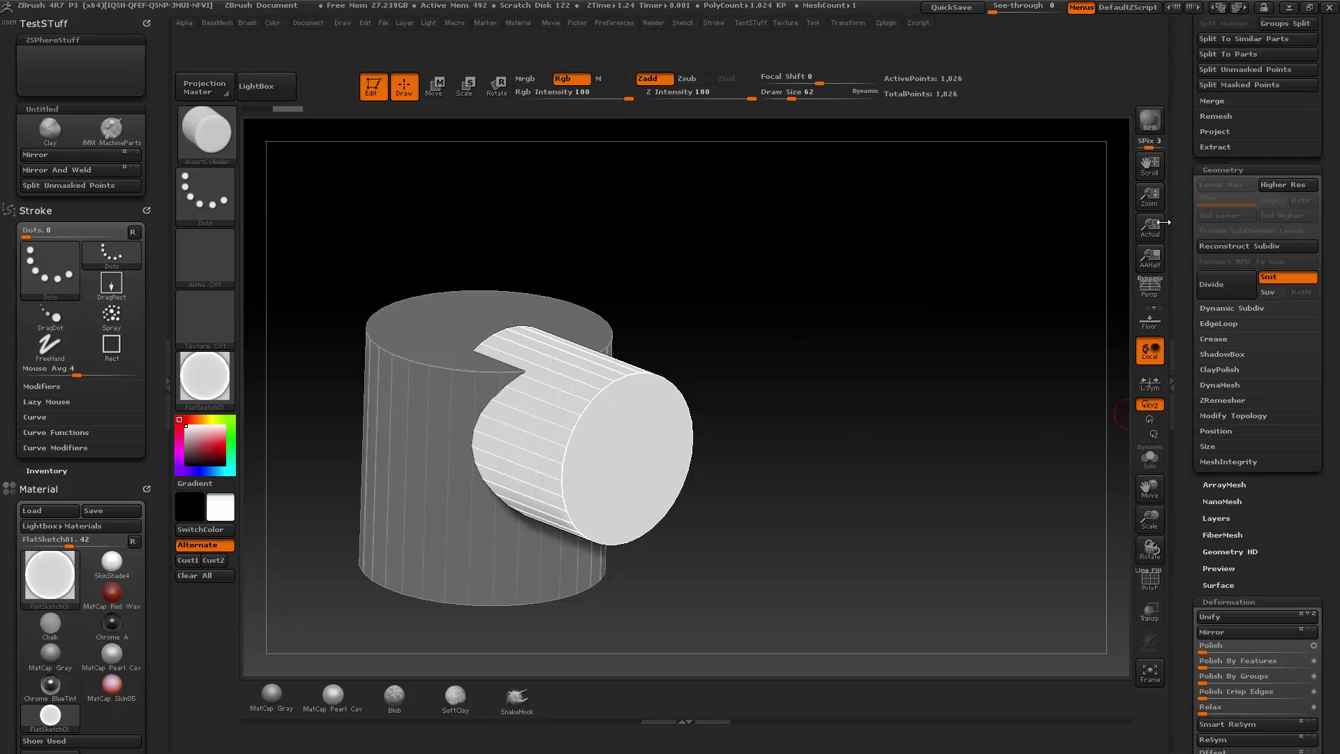
left_click_drag(1183, 409, 1181, 329)
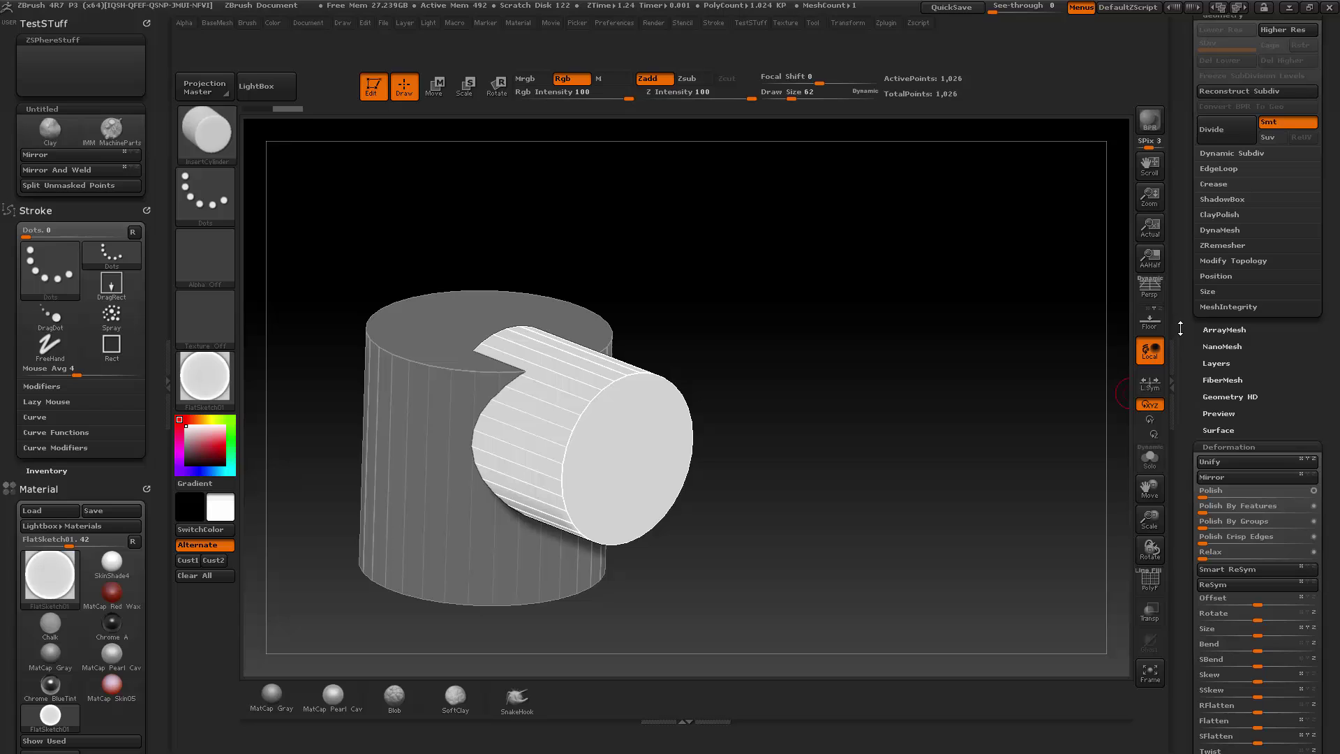
key("shift")
left_click(1205, 446, "shift")
left_click_drag(1190, 447, 1187, 329)
left_click(1209, 413, "shift")
mouse_move(1228, 381)
left_mouse_down("ctrl+alt")
mouse_move(341, 257)
mouse_move(64, 194)
left_mouse_up("ctrl+alt")
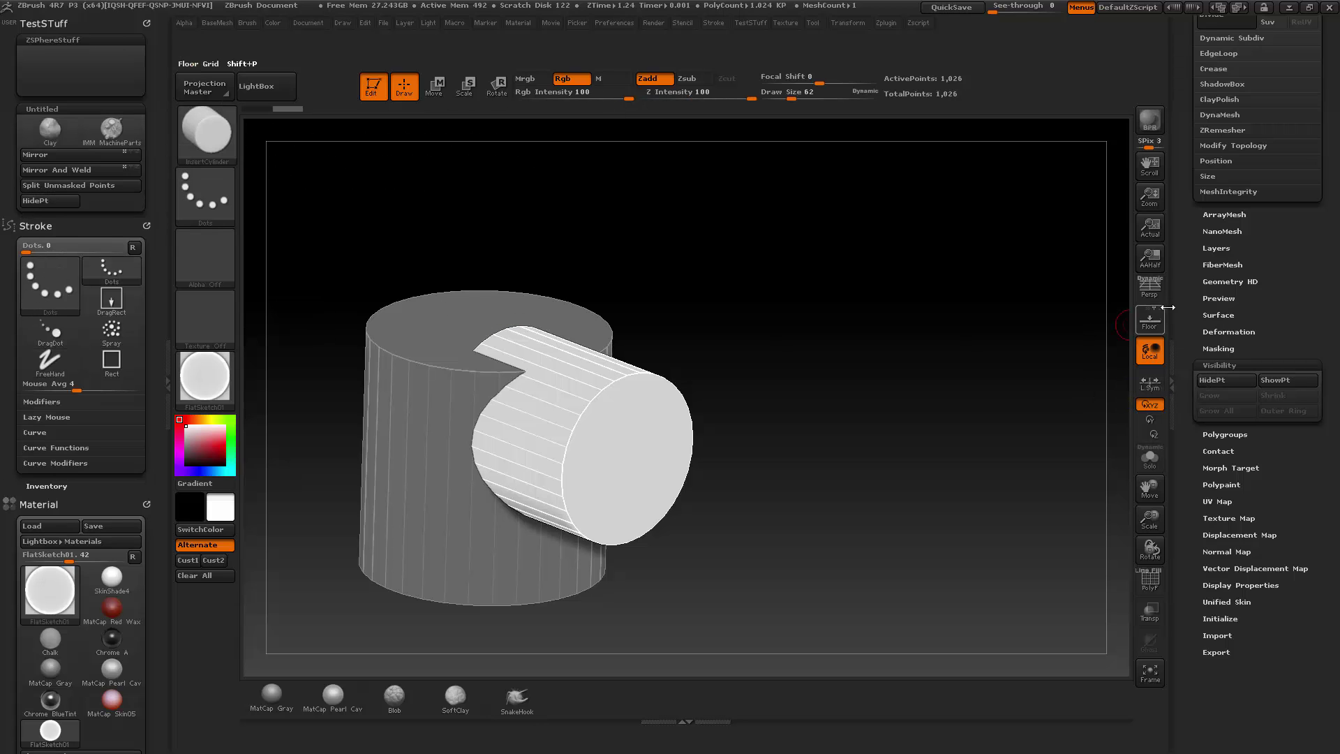
Add Split Hidden from the SubTool Split options to the untitled sub-palette, beside HidePt
left_click_drag(1187, 305, 1198, 455)
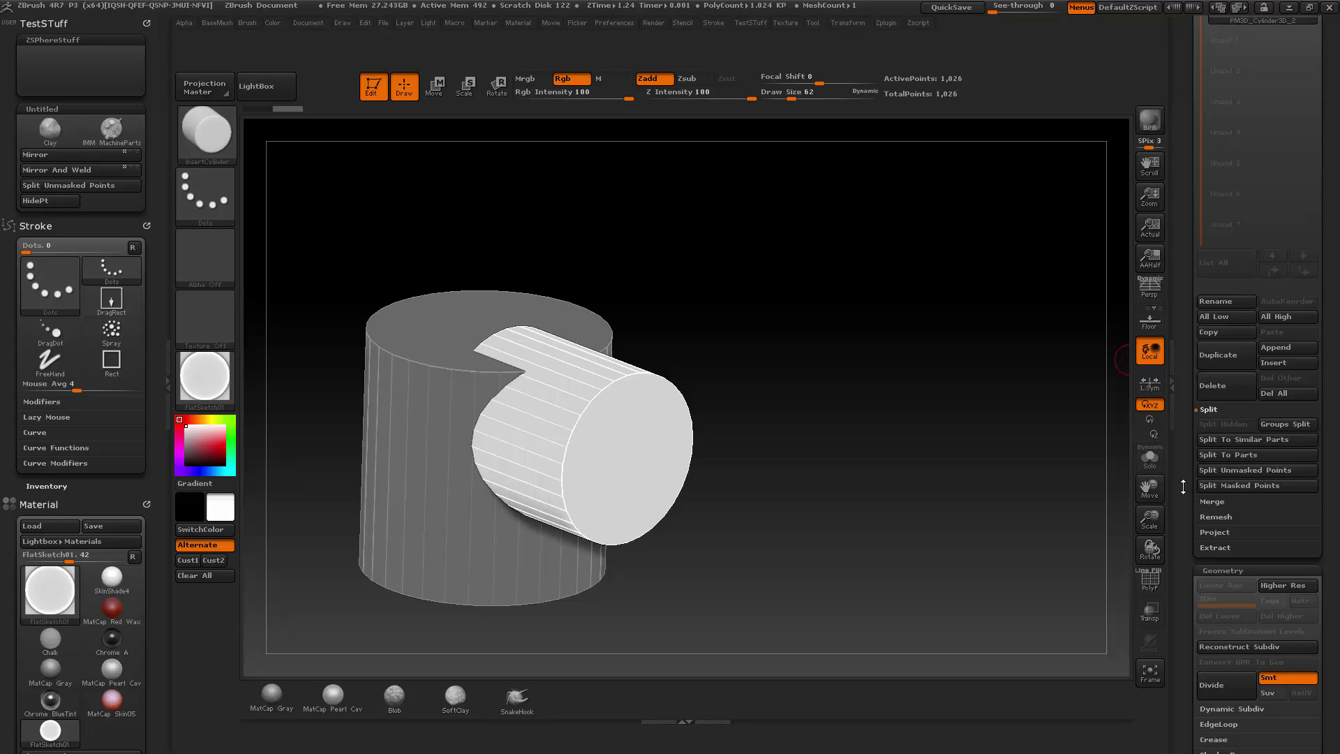
scroll(1215, 488, "up", 5)
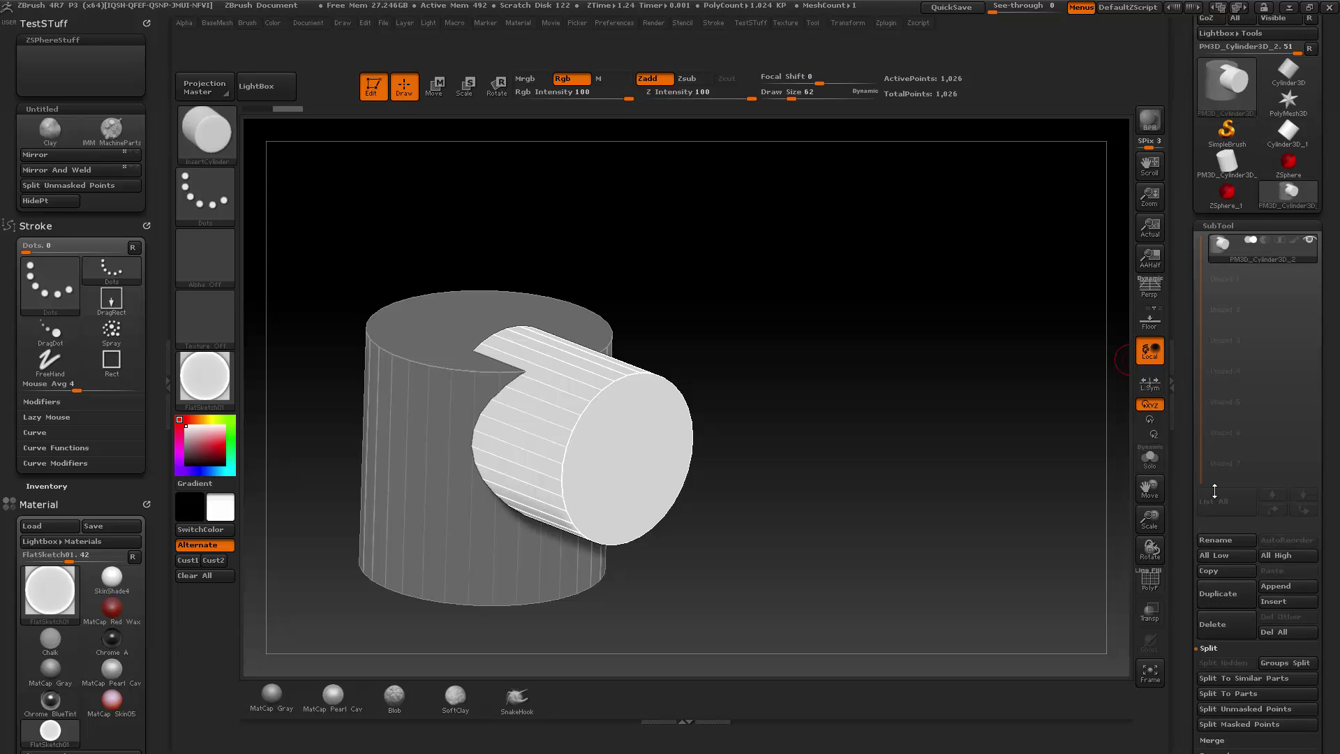
scroll(1215, 489, "down", 3)
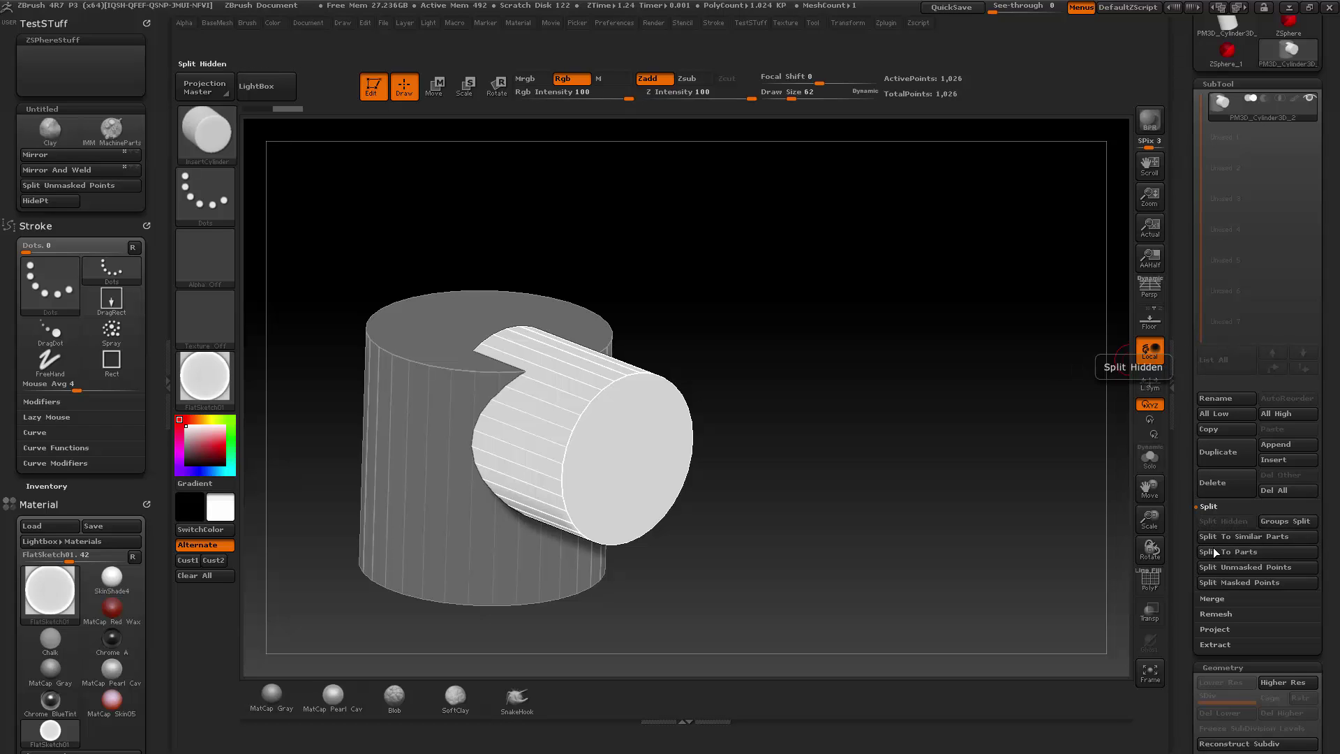
key("ctrl")
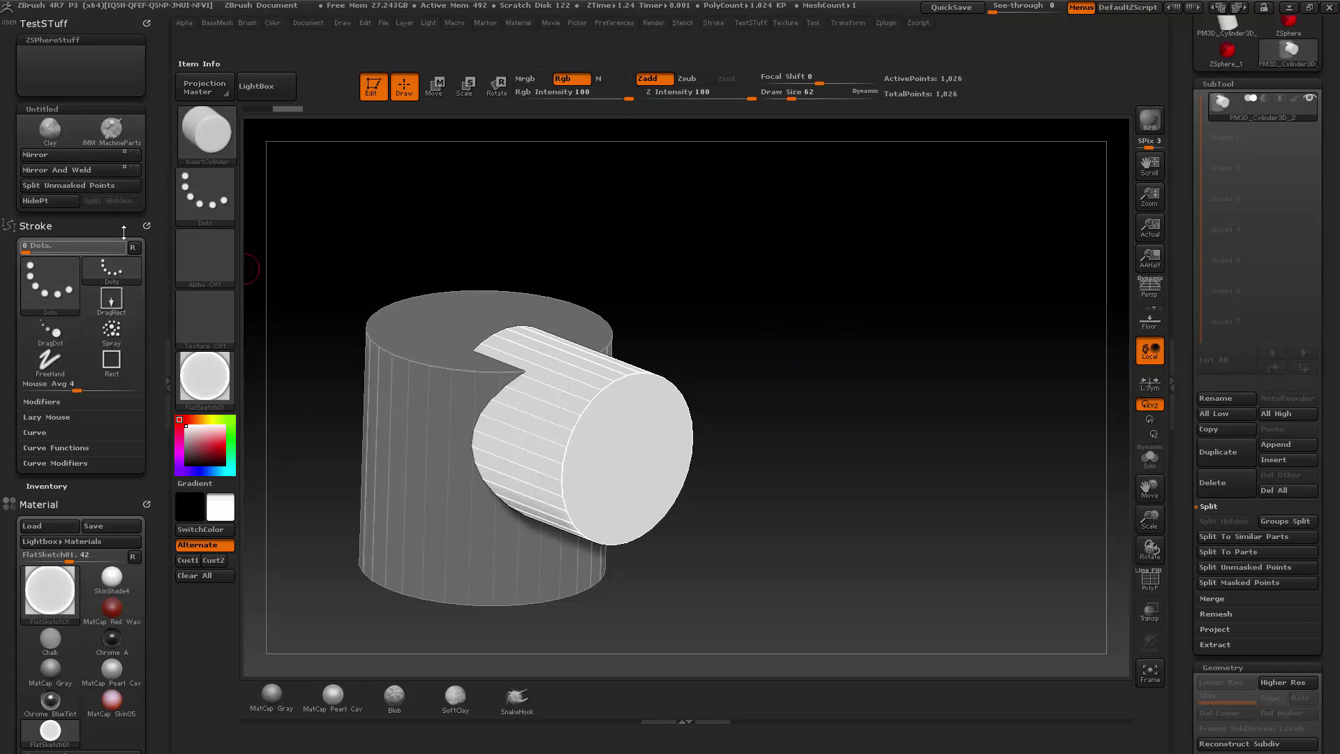
Undock the Stroke and Material palettes so that only TestSTuff stays docked there
left_click(145, 227)
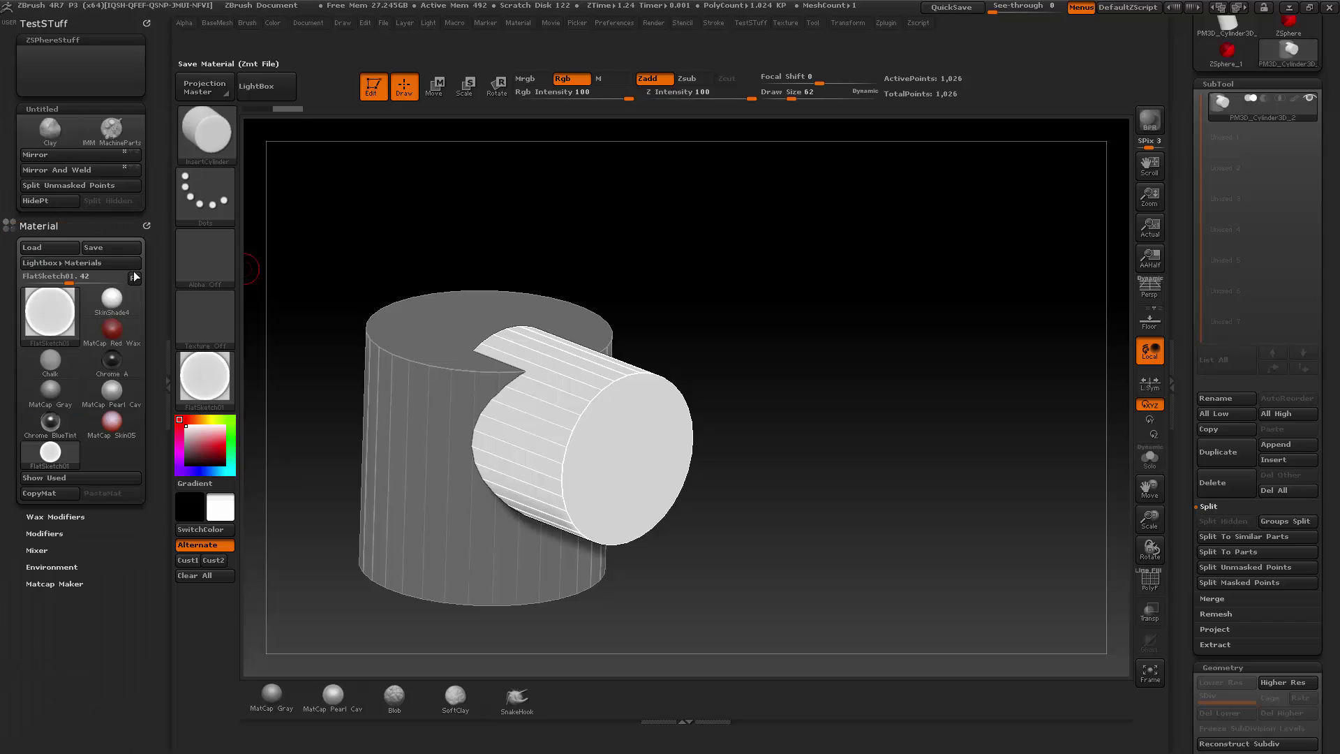
left_click(146, 227)
Expand the ZRemesher options under Geometry and add the ZRemesher command to the untitled sub-palette
scroll(1210, 453, "down", 5)
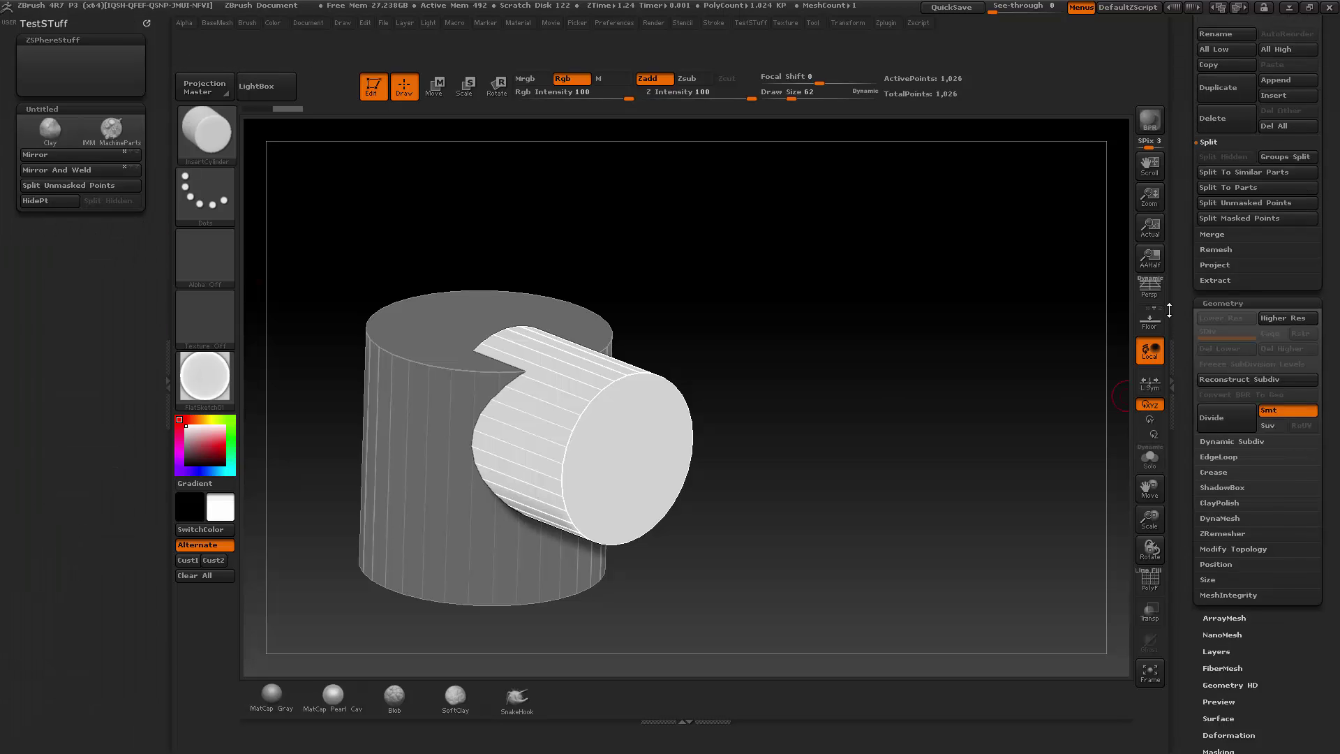
key("shift")
left_click(1209, 485)
mouse_move(1191, 461)
left_mouse_down()
mouse_move(1191, 399)
mouse_move(489, 301)
mouse_move(64, 212)
left_mouse_up()
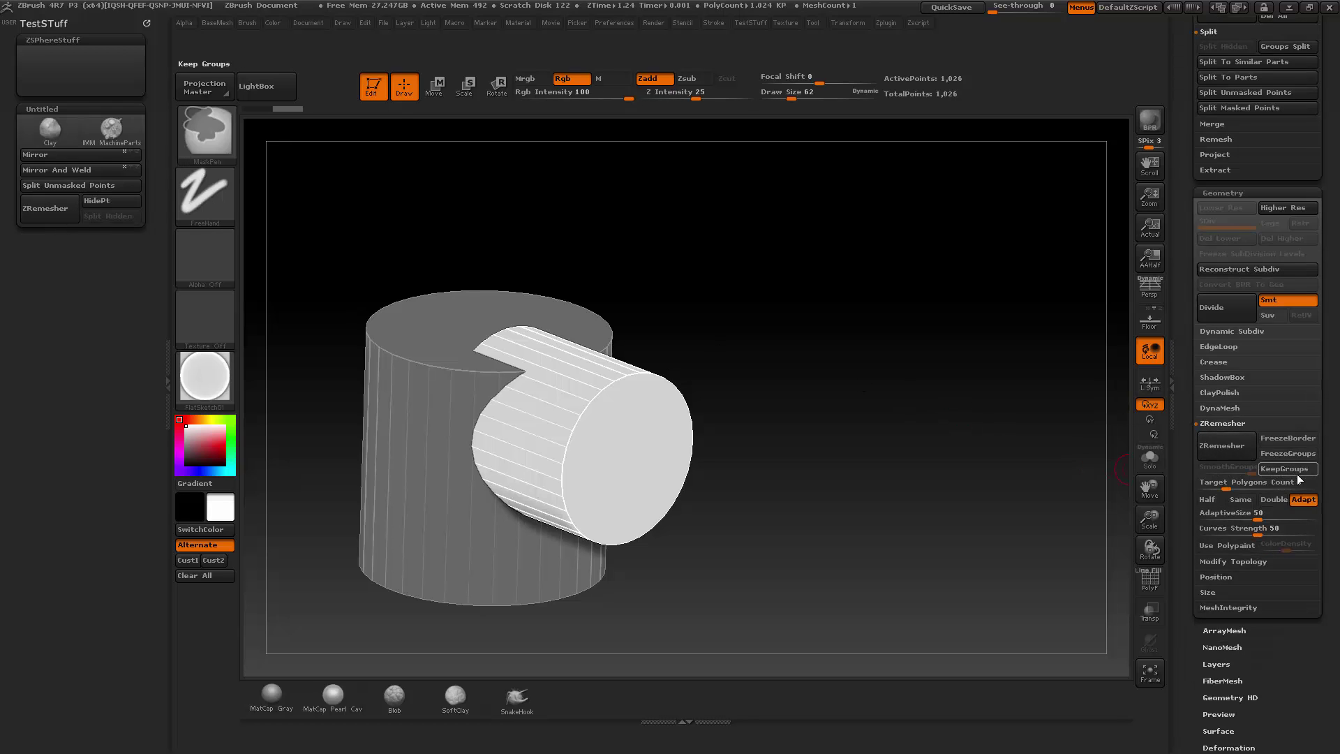
Add KeepGroups and AdaptiveSize from ZRemesher to the untitled sub-palette, and reposition the ZRemesher command below Split Hidden, beside KeepGroups
mouse_move(1285, 468)
left_mouse_down("ctrl+alt")
mouse_move(108, 226)
mouse_move(110, 201)
left_mouse_up("ctrl+alt")
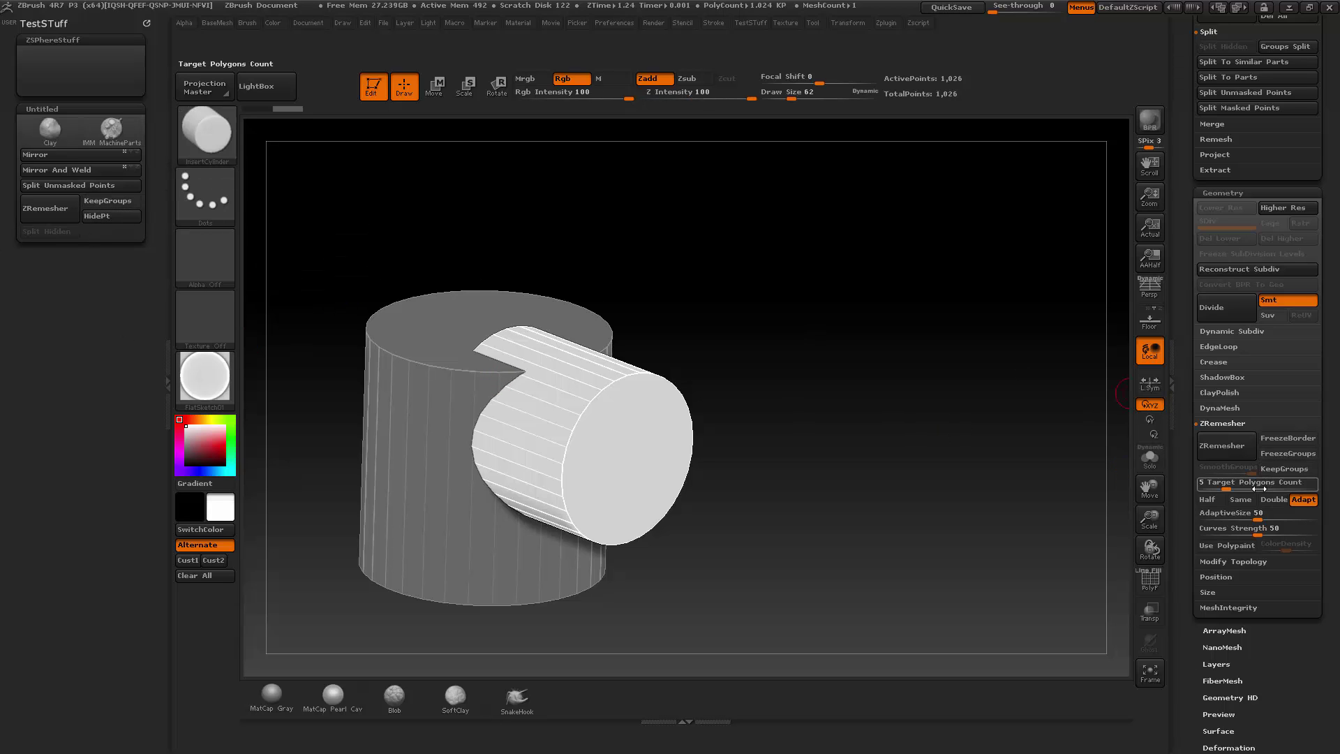
mouse_move(1254, 513)
left_mouse_down("ctrl+alt")
mouse_move(155, 316)
mouse_move(112, 241)
left_mouse_up("ctrl+alt")
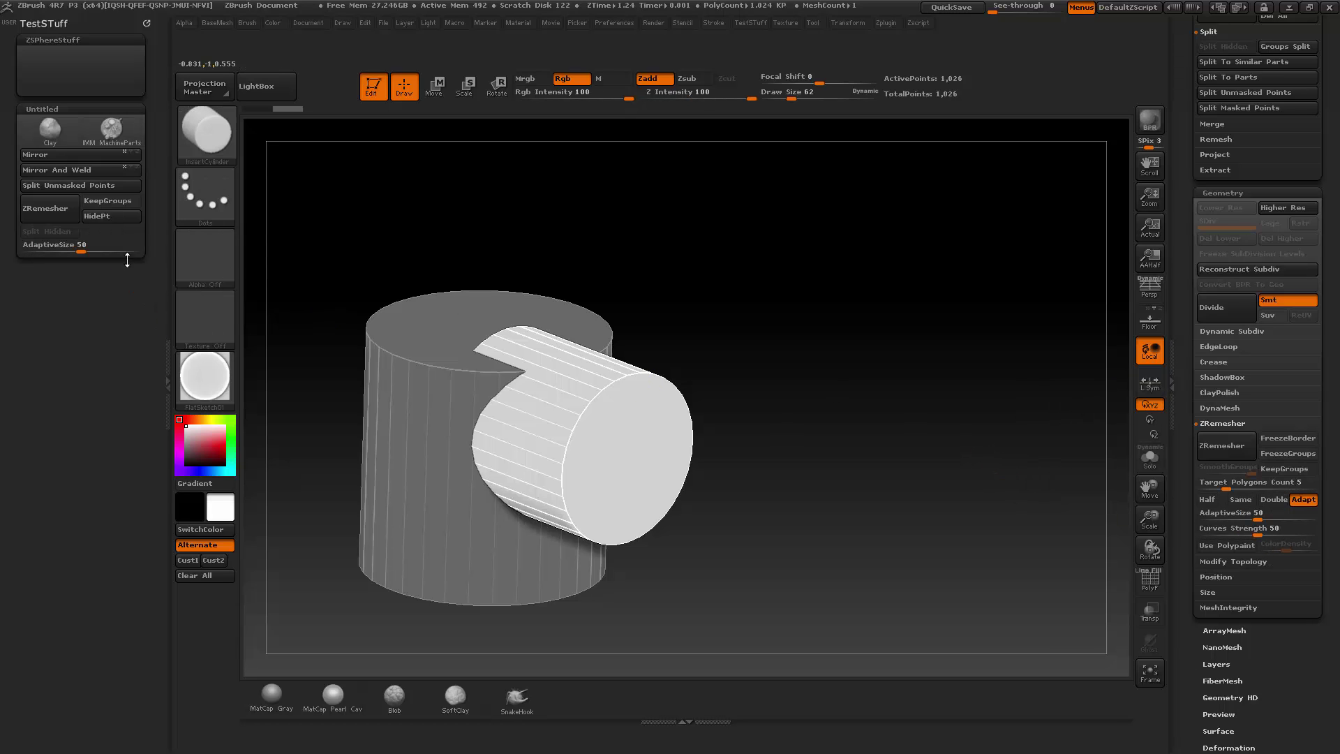
key("ctrl")
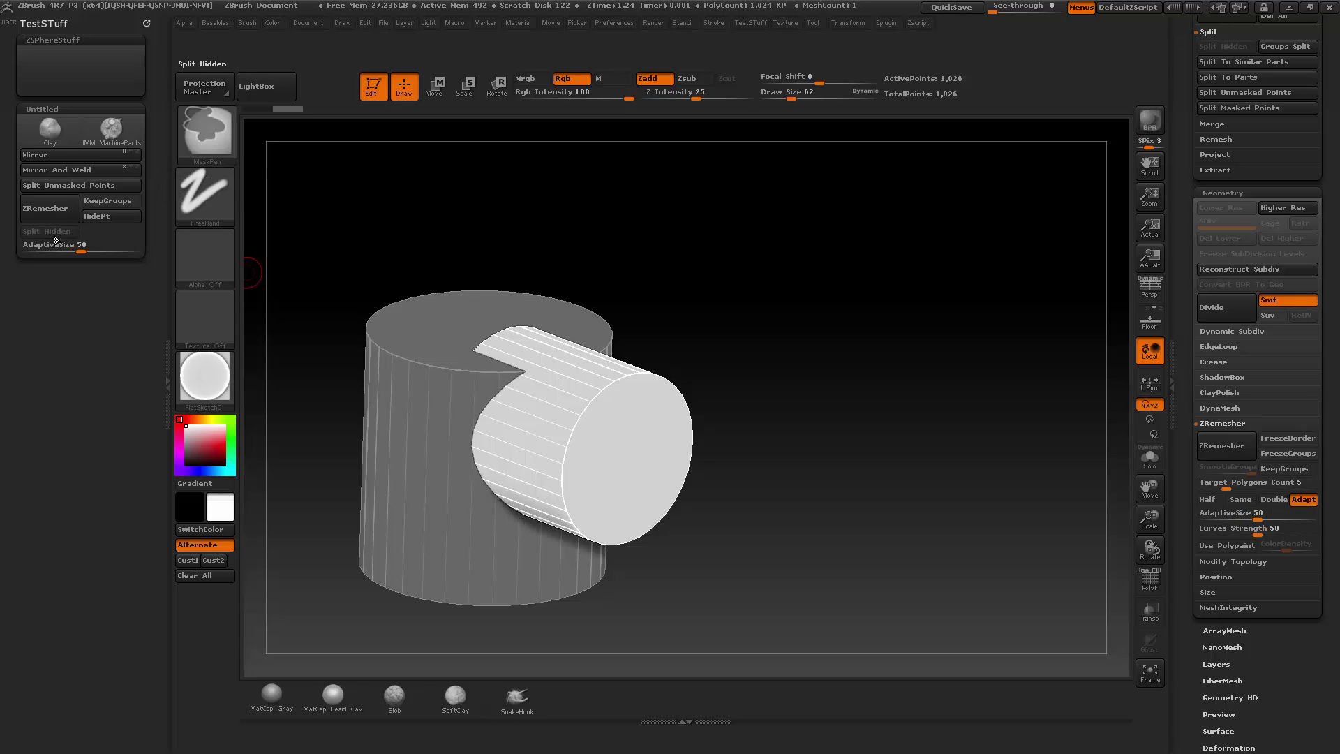
left_click_drag(51, 203, 99, 204, "ctrl+alt")
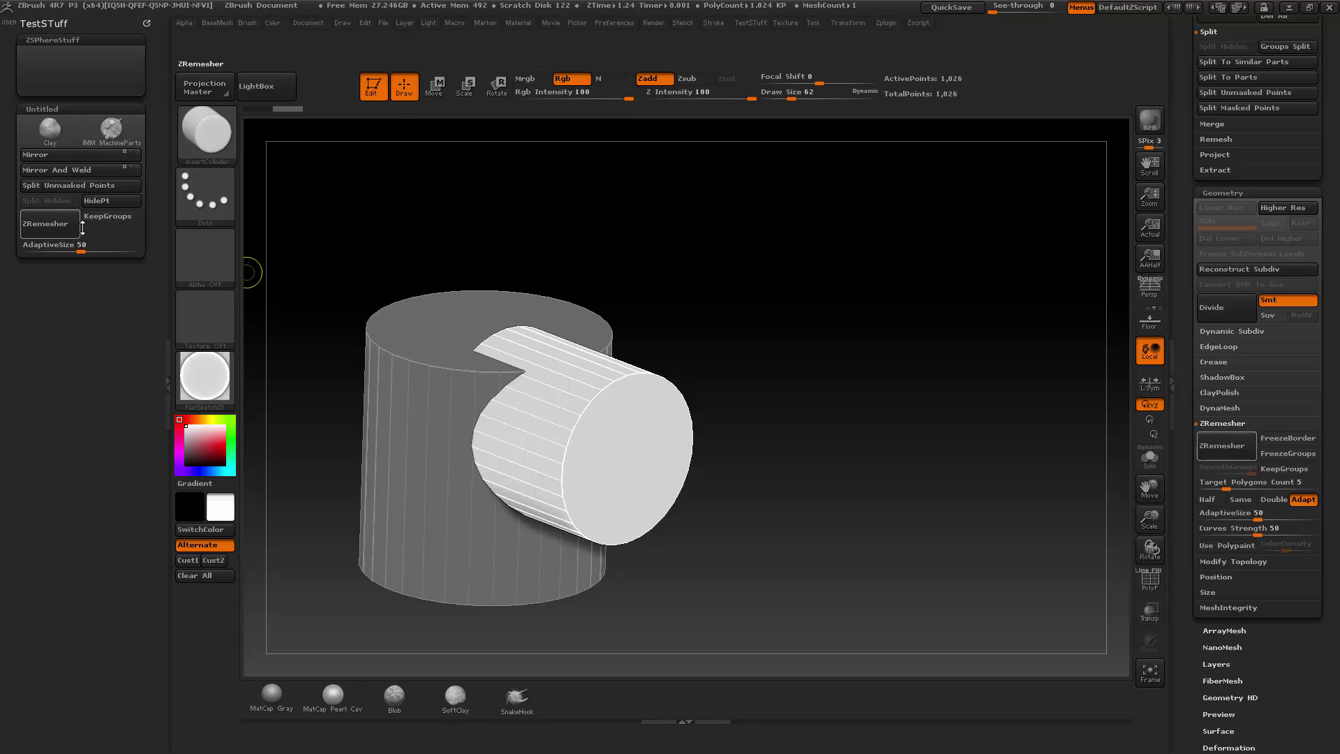
Dock the Preferences palette and insert a small Custom UI spacer below KeepGroups and two wide ones above ZRemesher
left_click(614, 23)
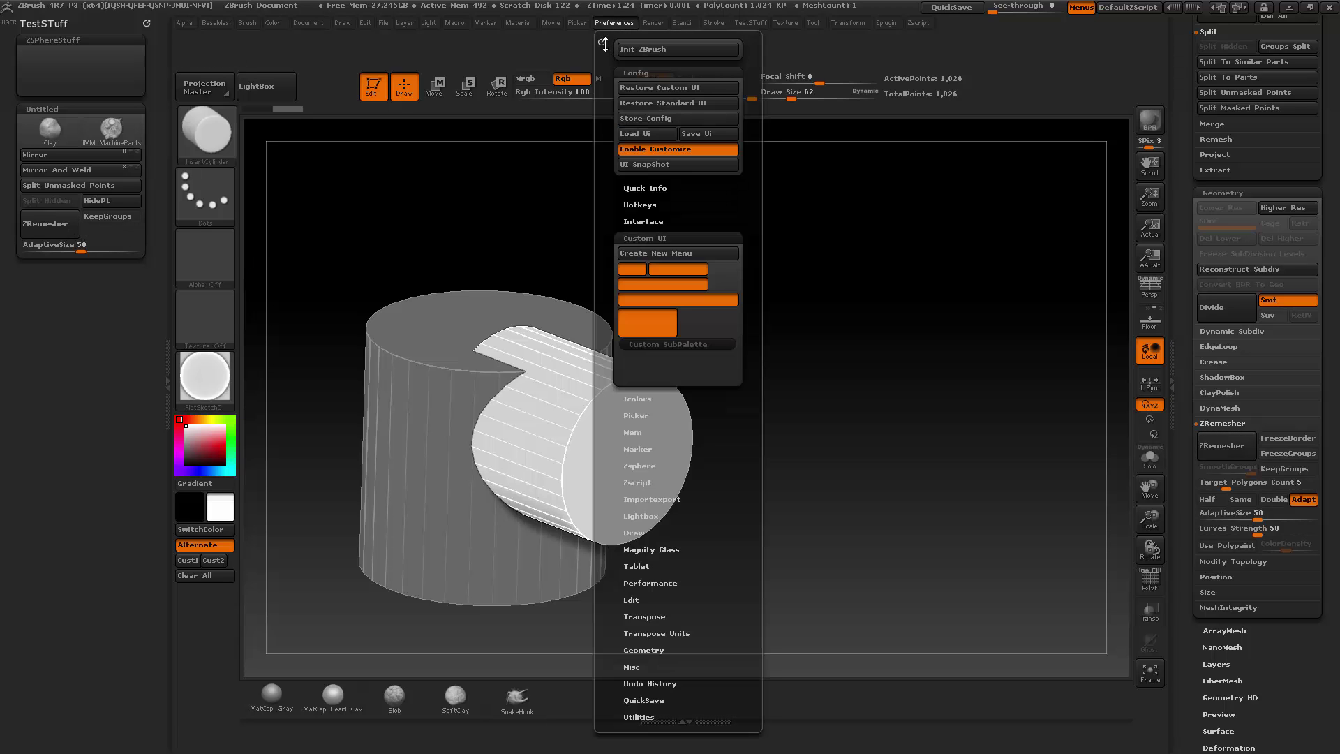
left_click_drag(603, 42, 96, 347)
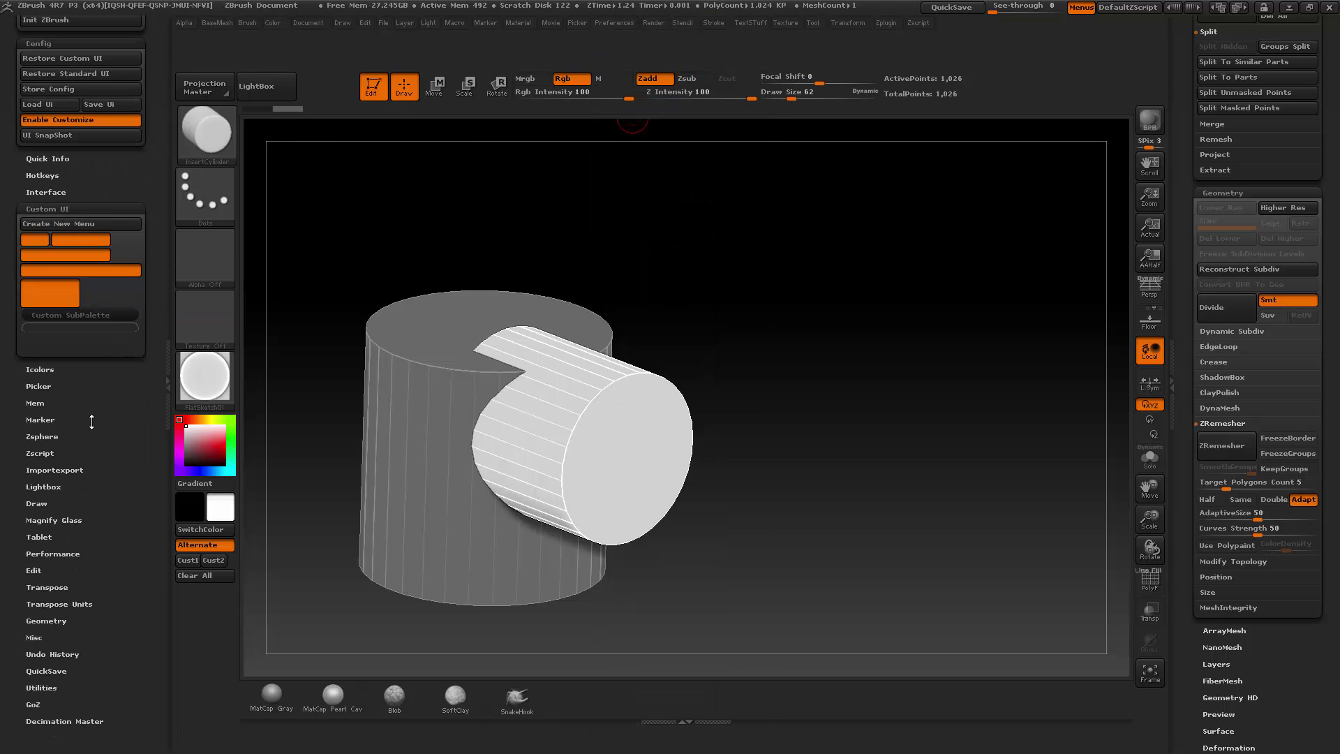
left_click_drag(76, 517, 110, 234, "ctrl+alt")
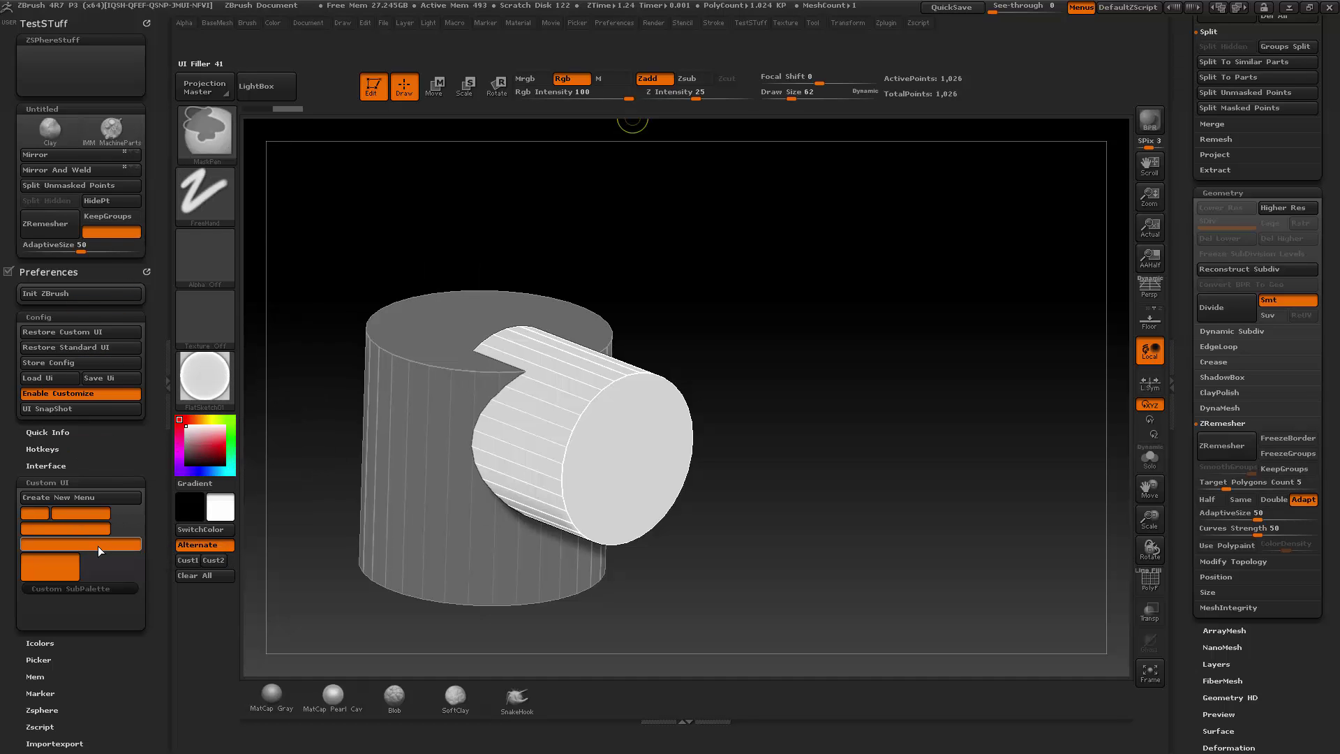
mouse_move(98, 546)
left_mouse_down("ctrl+alt")
mouse_move(87, 284)
mouse_move(97, 221)
left_mouse_up("ctrl+alt")
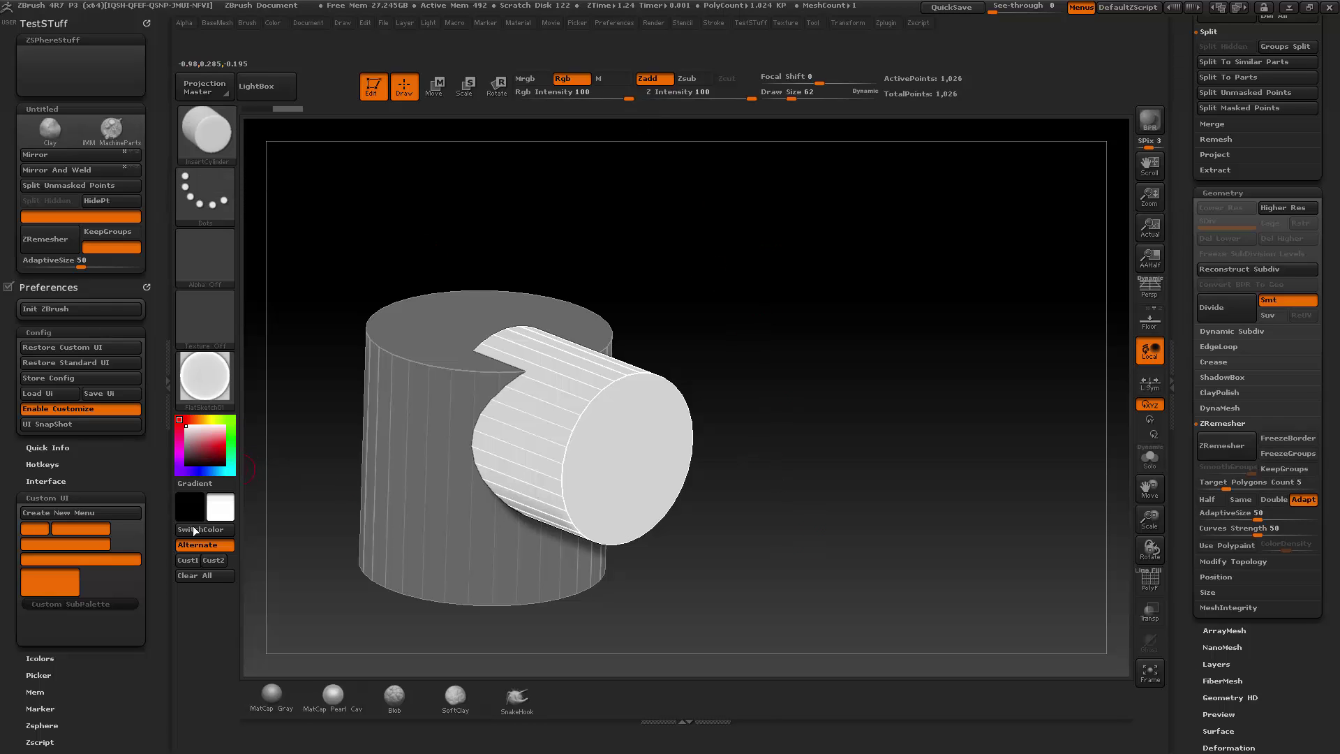
mouse_move(97, 564)
left_mouse_down("ctrl+alt")
mouse_move(74, 302)
mouse_move(88, 241)
mouse_move(106, 256)
left_mouse_up("ctrl+alt")
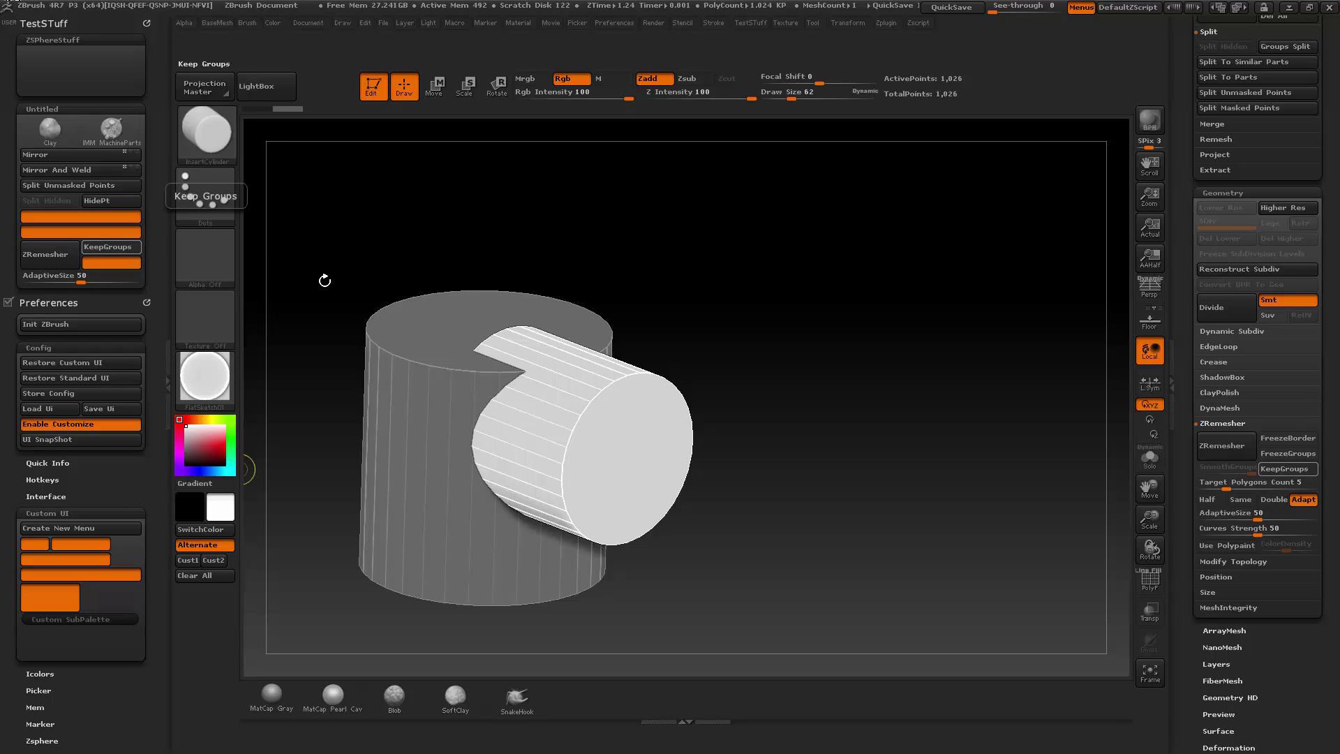
Expand the EdgeLoop options under Geometry and look through them for commands to put in the custom menu
left_click(1223, 346)
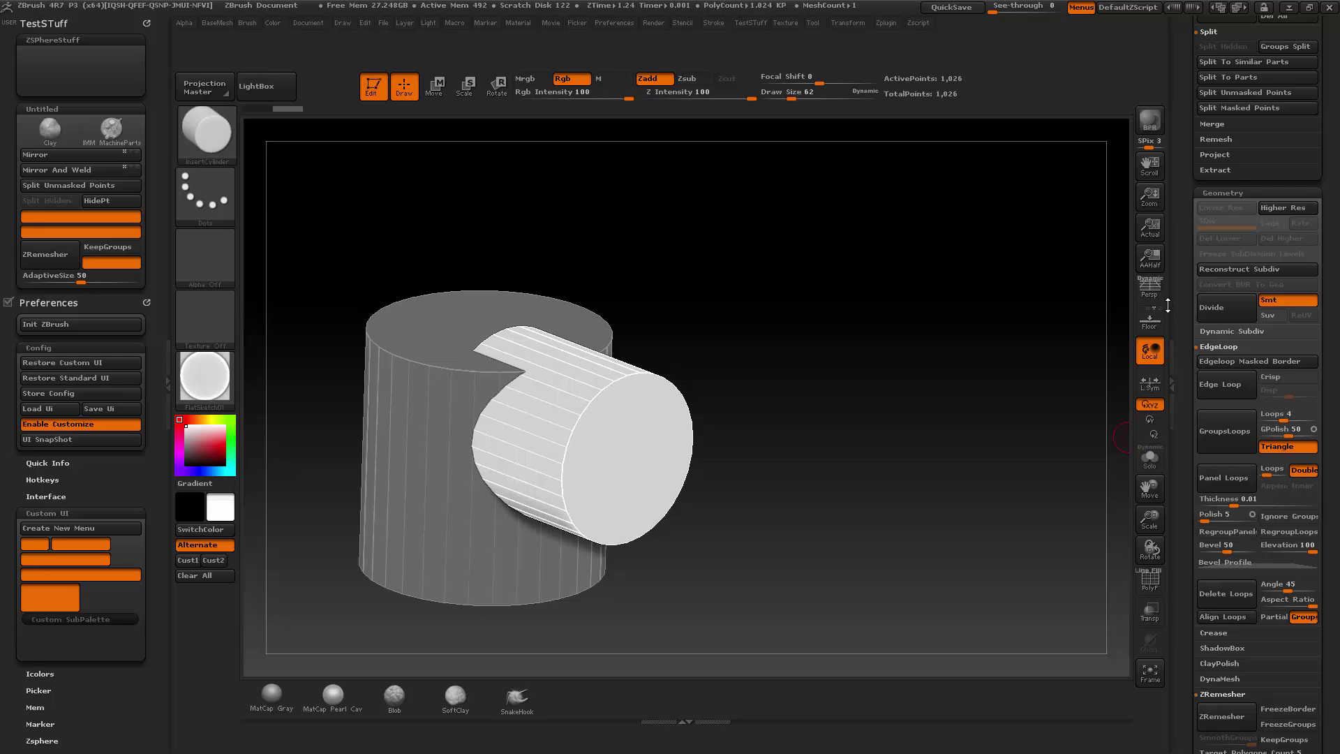
left_click_drag(1168, 305, 1168, 216)
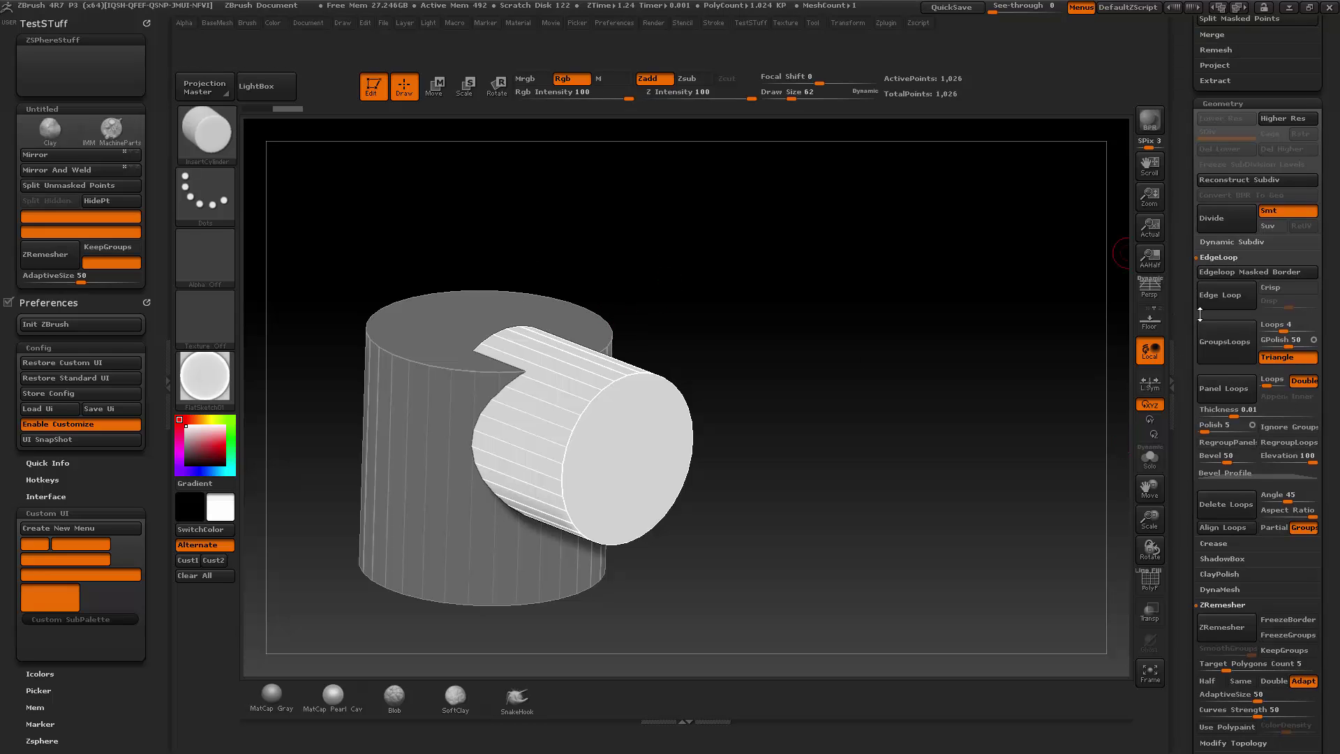
left_click_drag(1190, 328, 1210, 257)
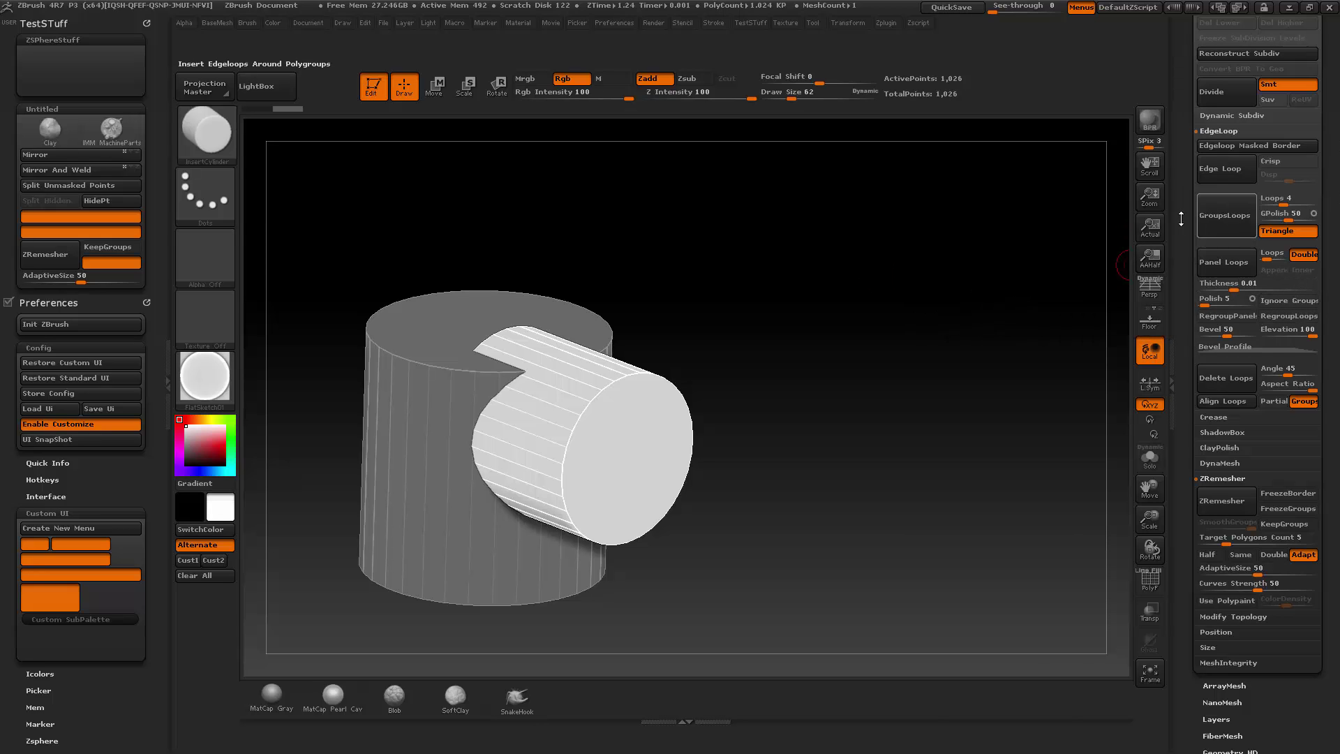
left_click_drag(1183, 210, 1226, 294)
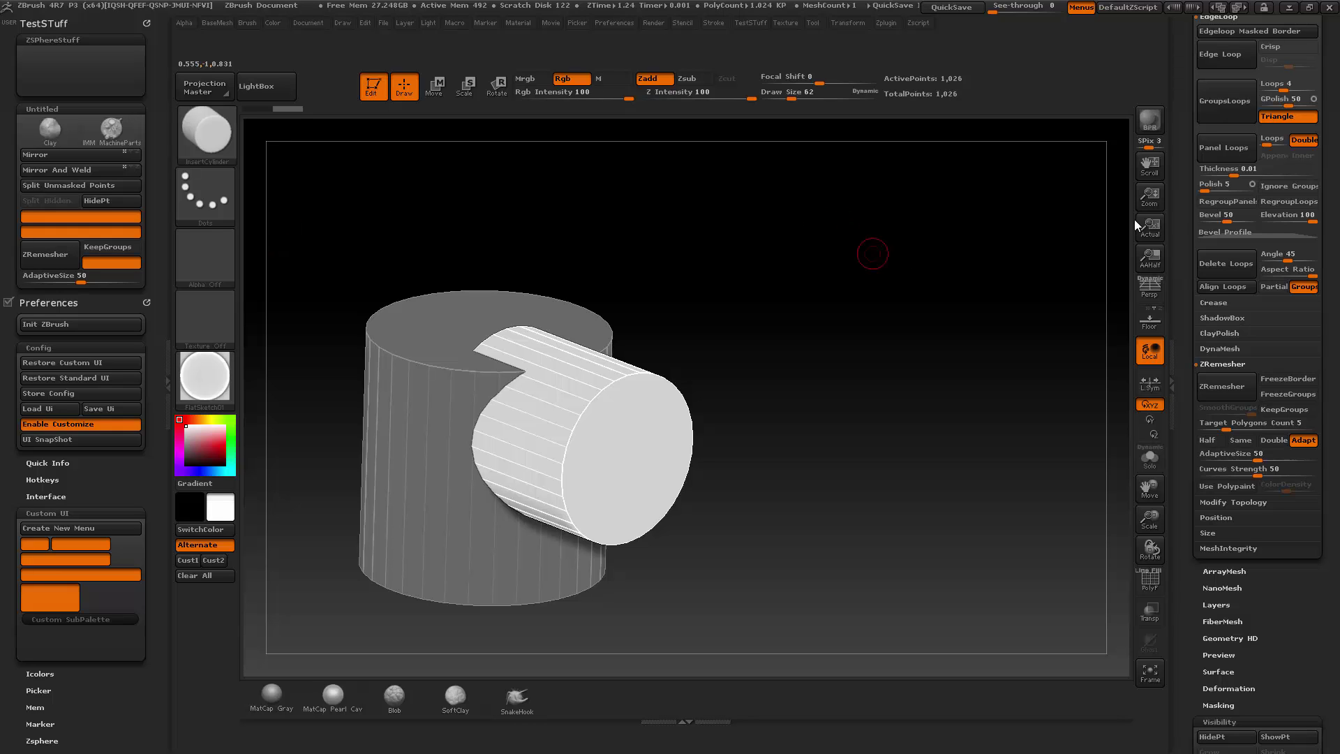
mouse_move(1187, 192)
left_mouse_down()
mouse_move(1187, 143)
mouse_move(1187, 187)
left_mouse_up()
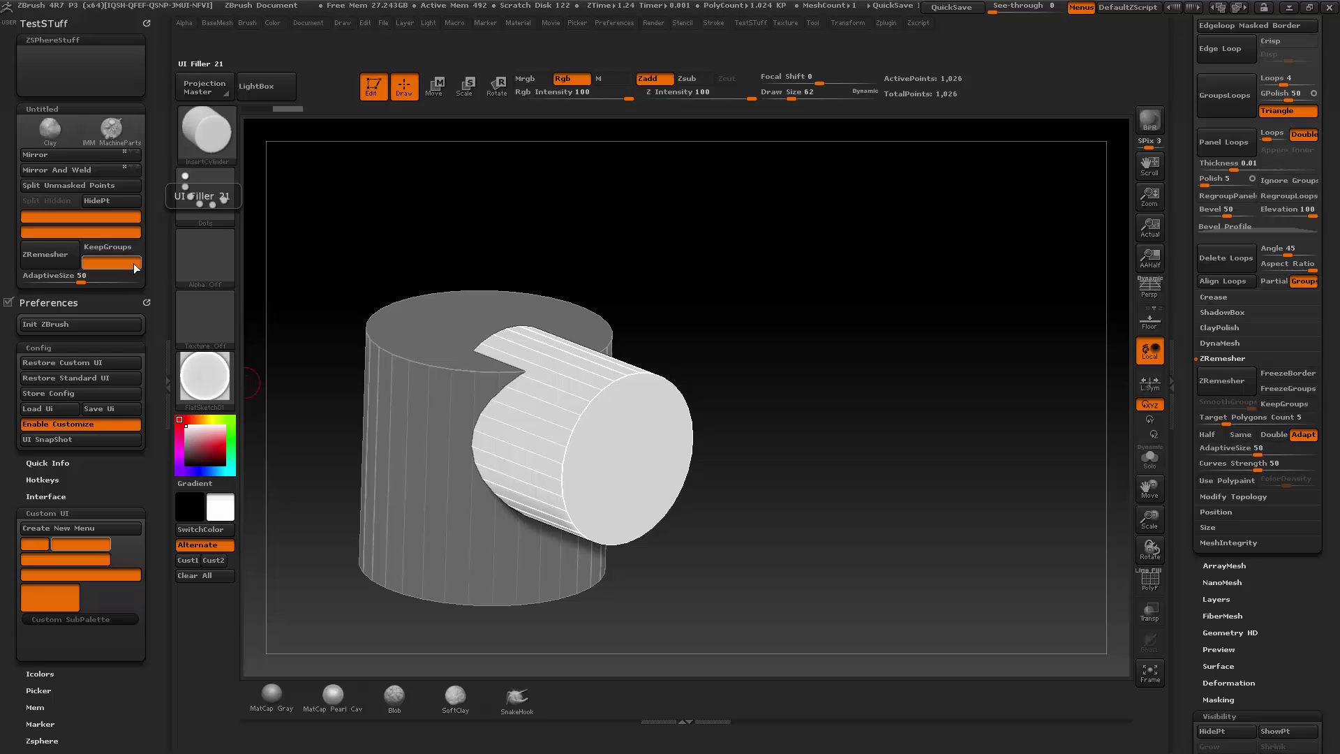
Turn off interface customization and undock the Preferences and TestSTuff palettes
left_click(62, 426)
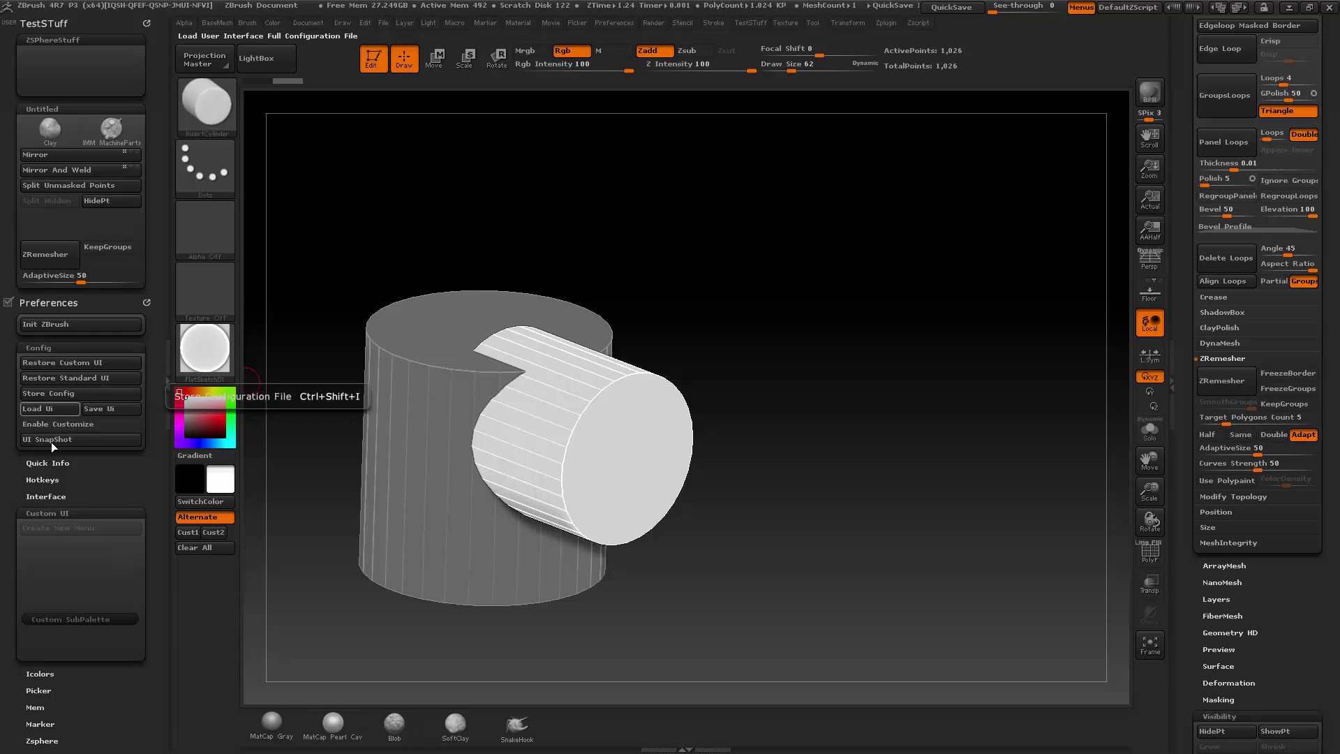
left_click(147, 301)
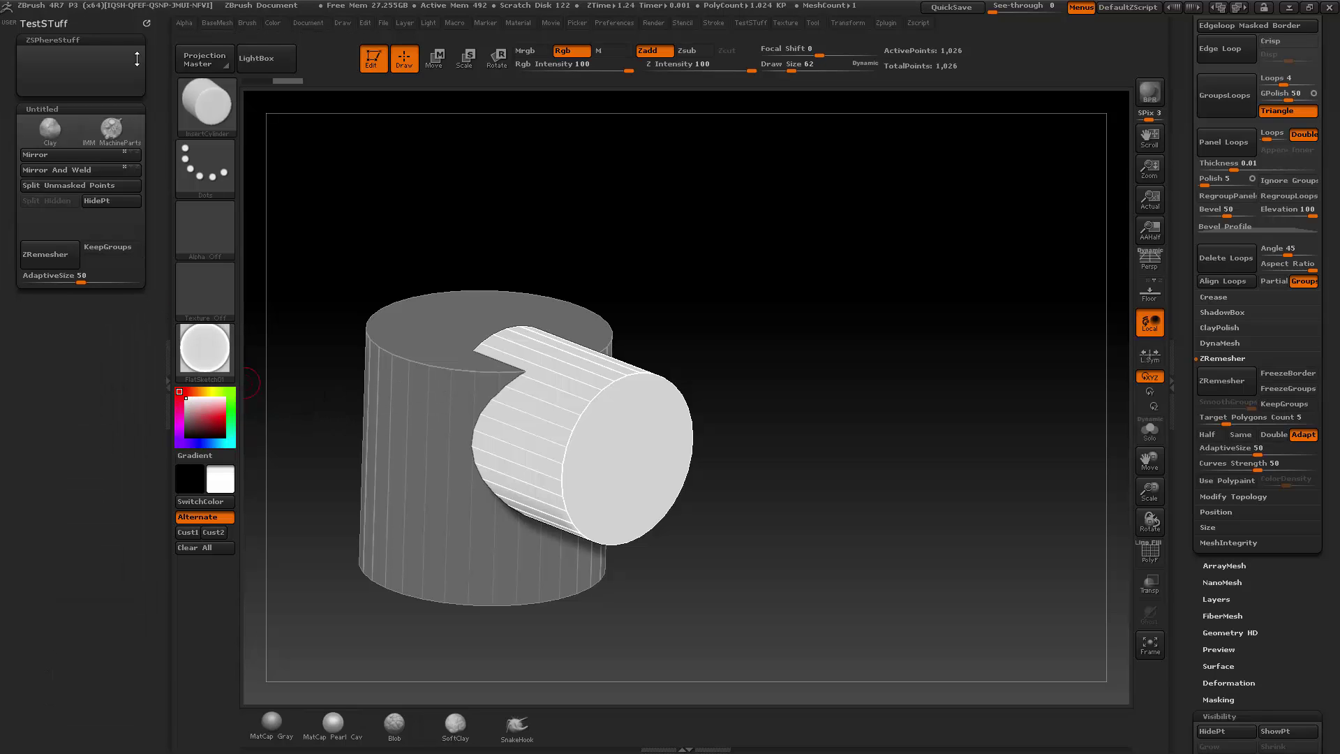
left_click(148, 22)
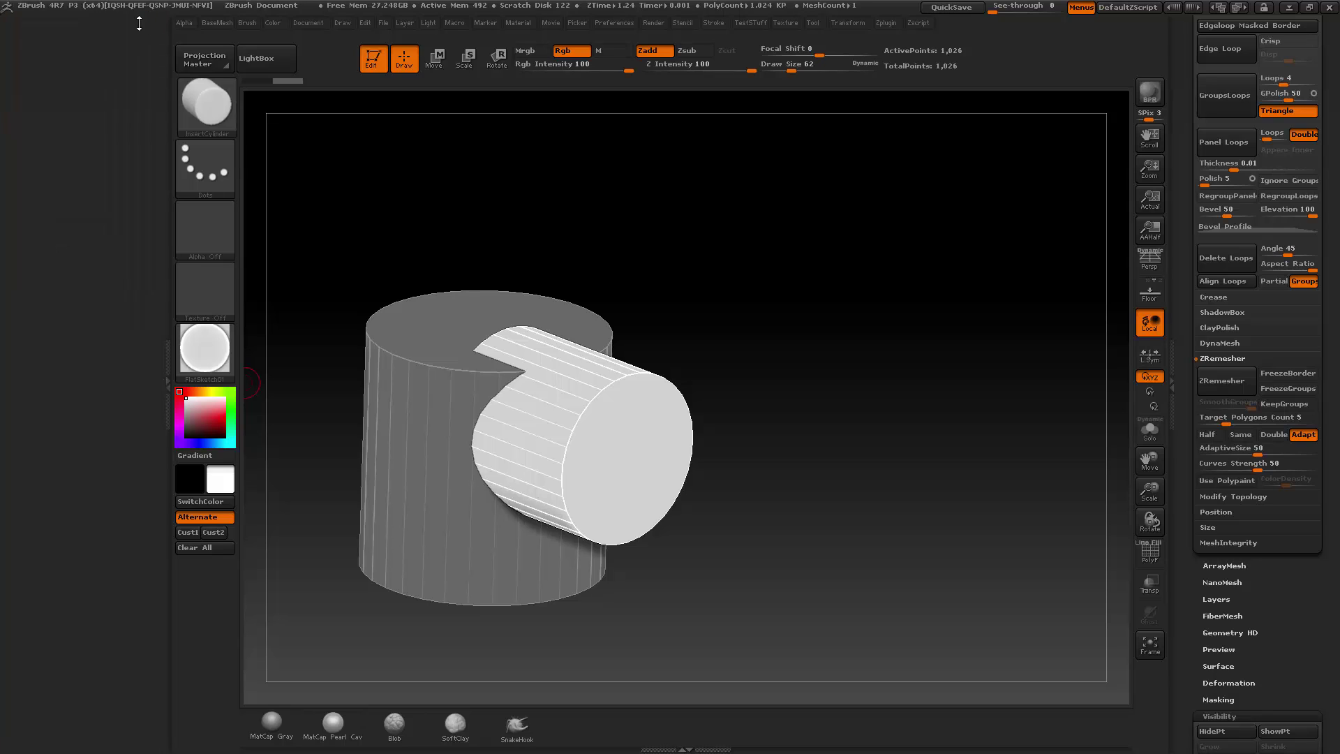
Assign 1 as the custom hotkey of the TestSTuff menu
left_click(755, 23)
key("ctrl")
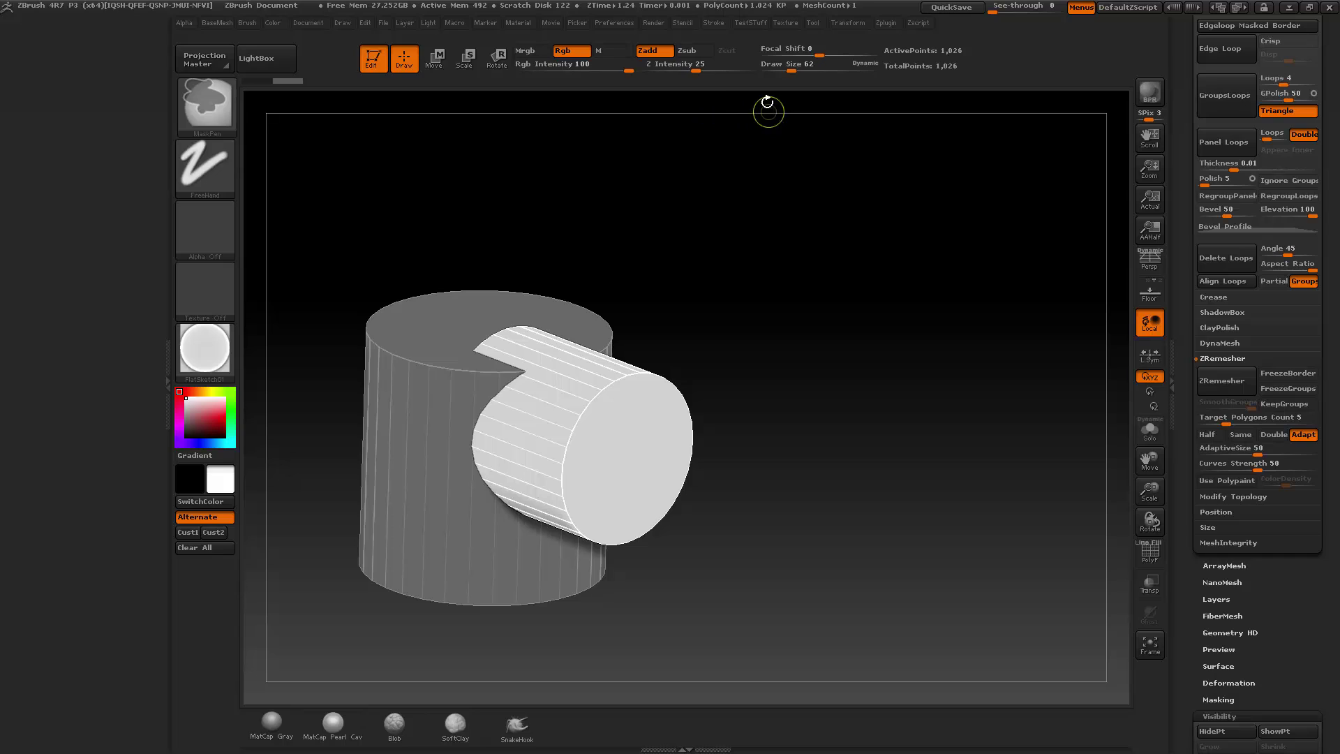
left_click(753, 21, "ctrl+alt")
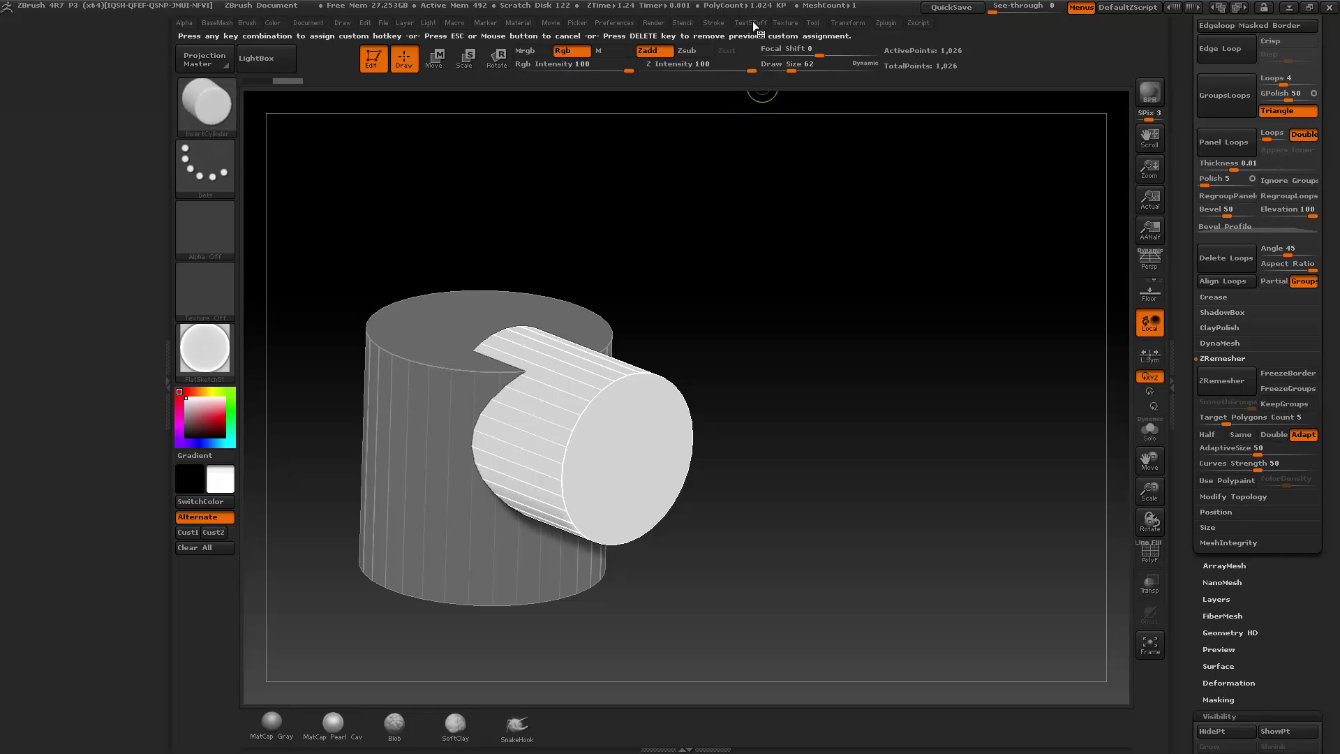
key("1")
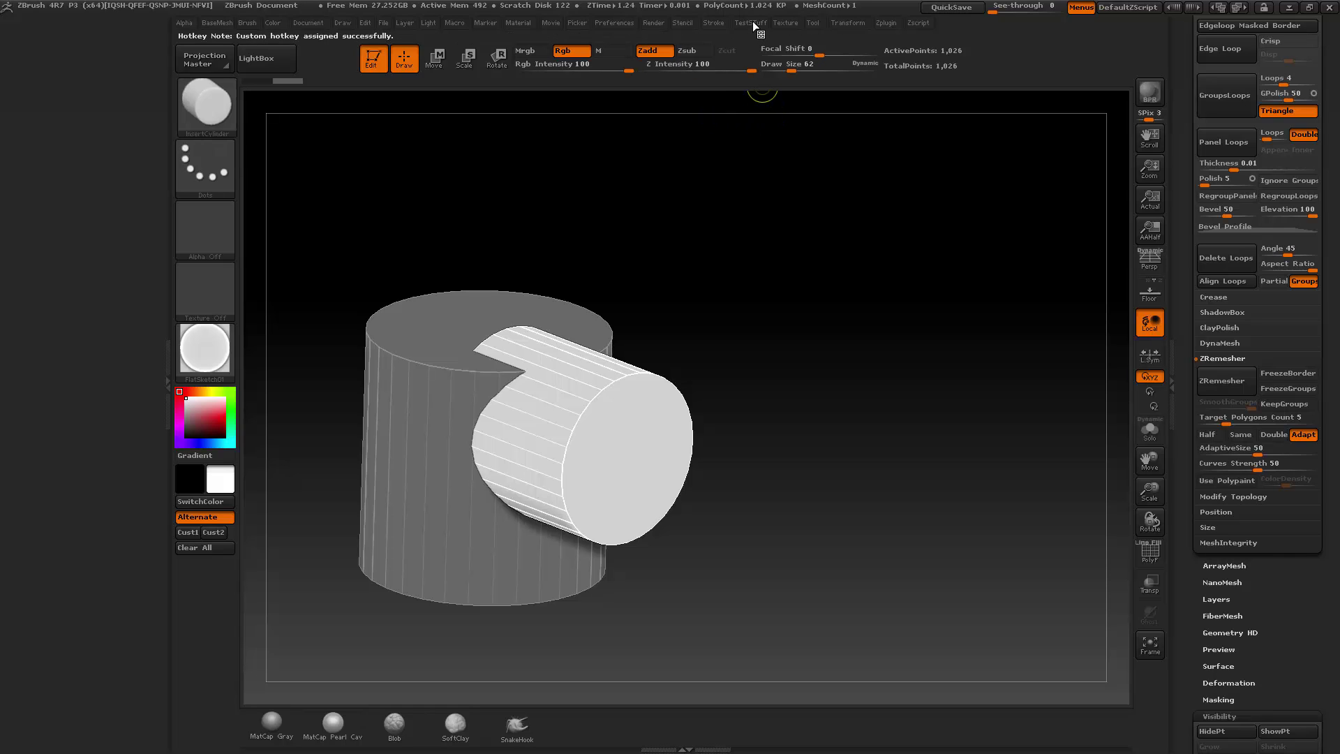
Test the new hotkey by popping up the TestSTuff menu over the canvas at different model views
left_click_drag(765, 243, 820, 319)
key("ctrl+t")
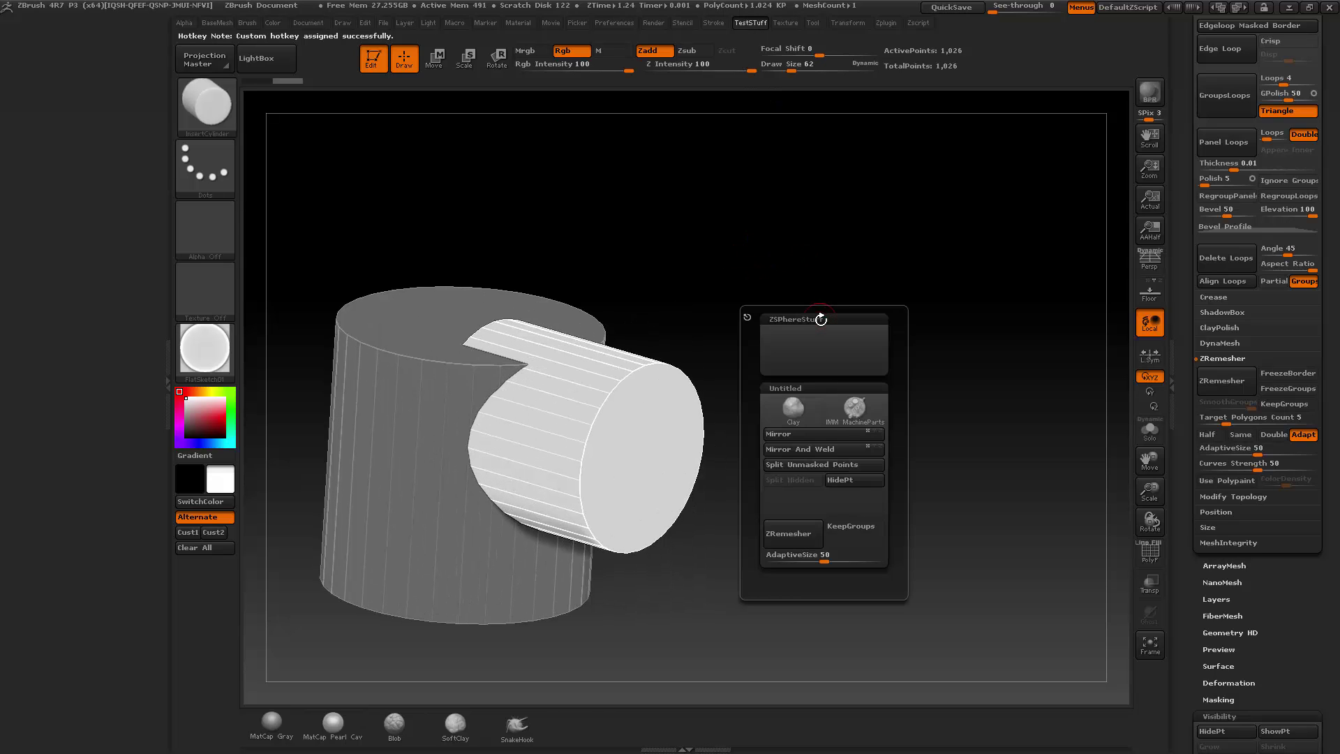
left_click_drag(598, 203, 767, 239)
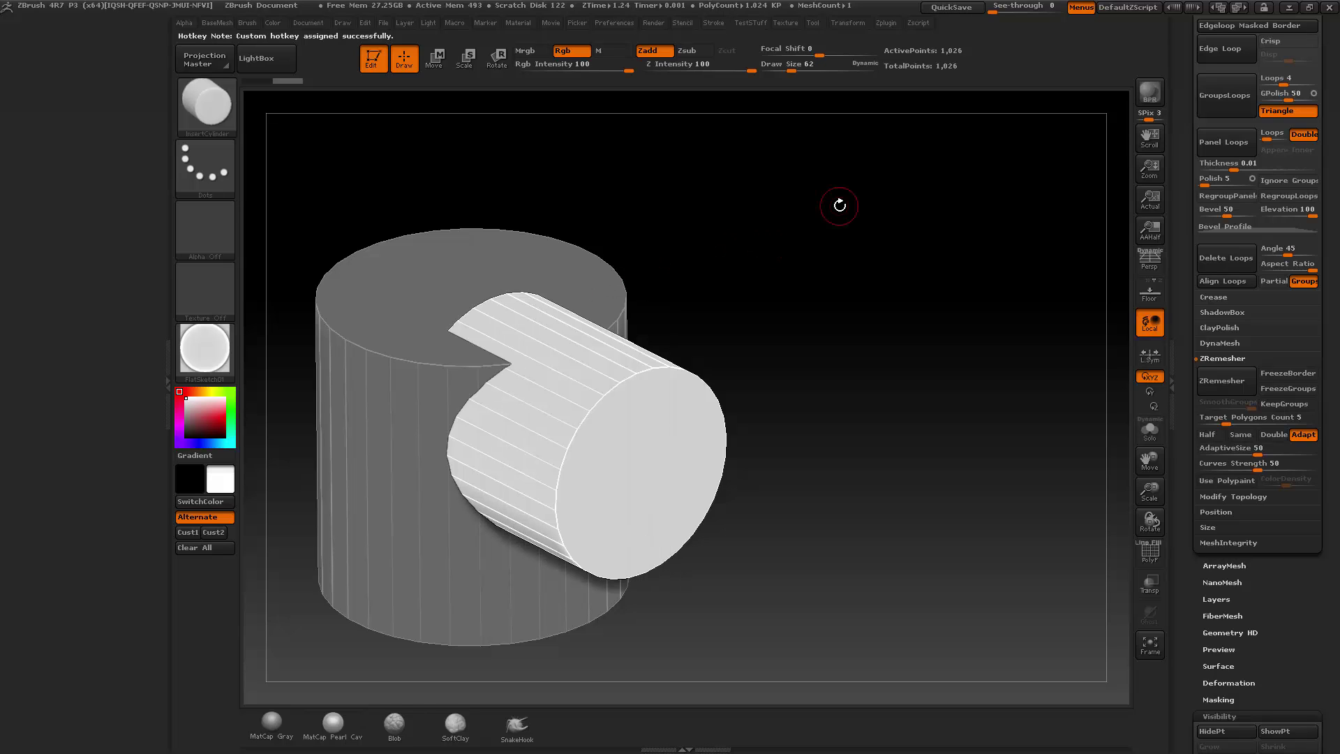
key("1")
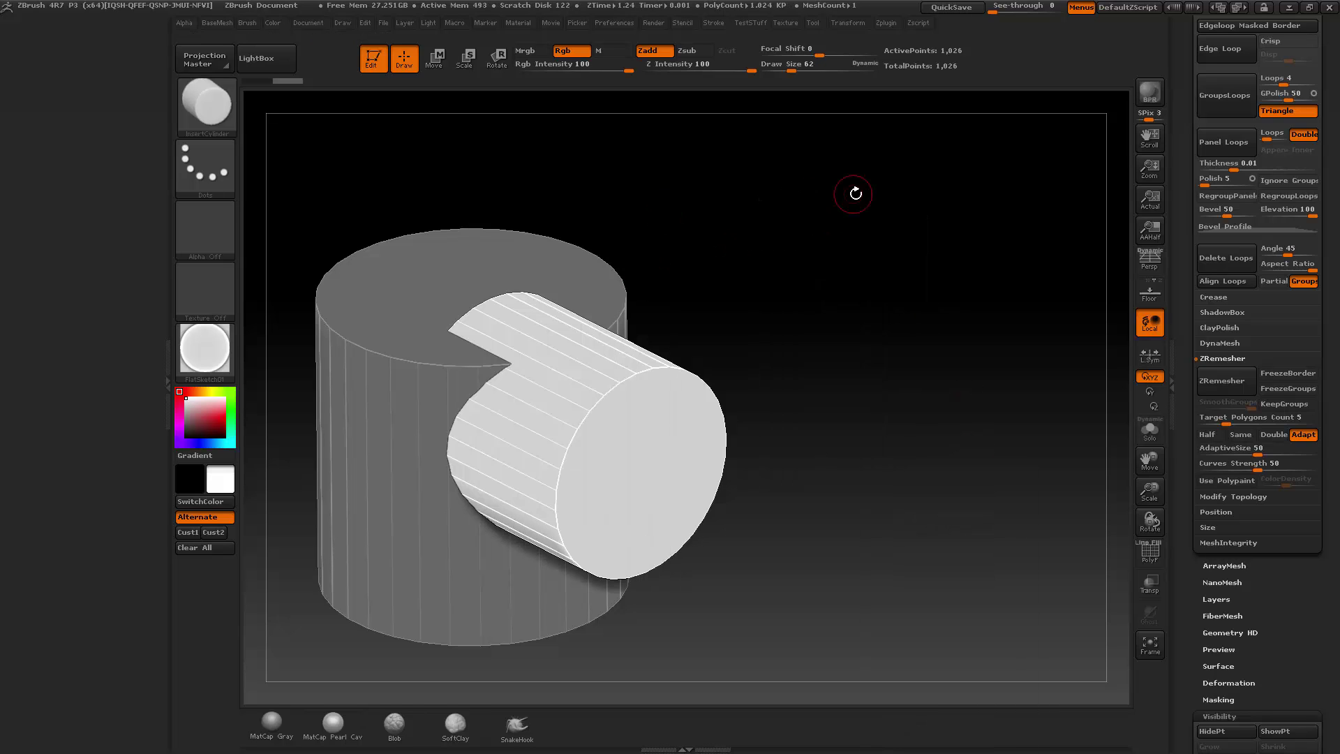
key("1")
key("1")
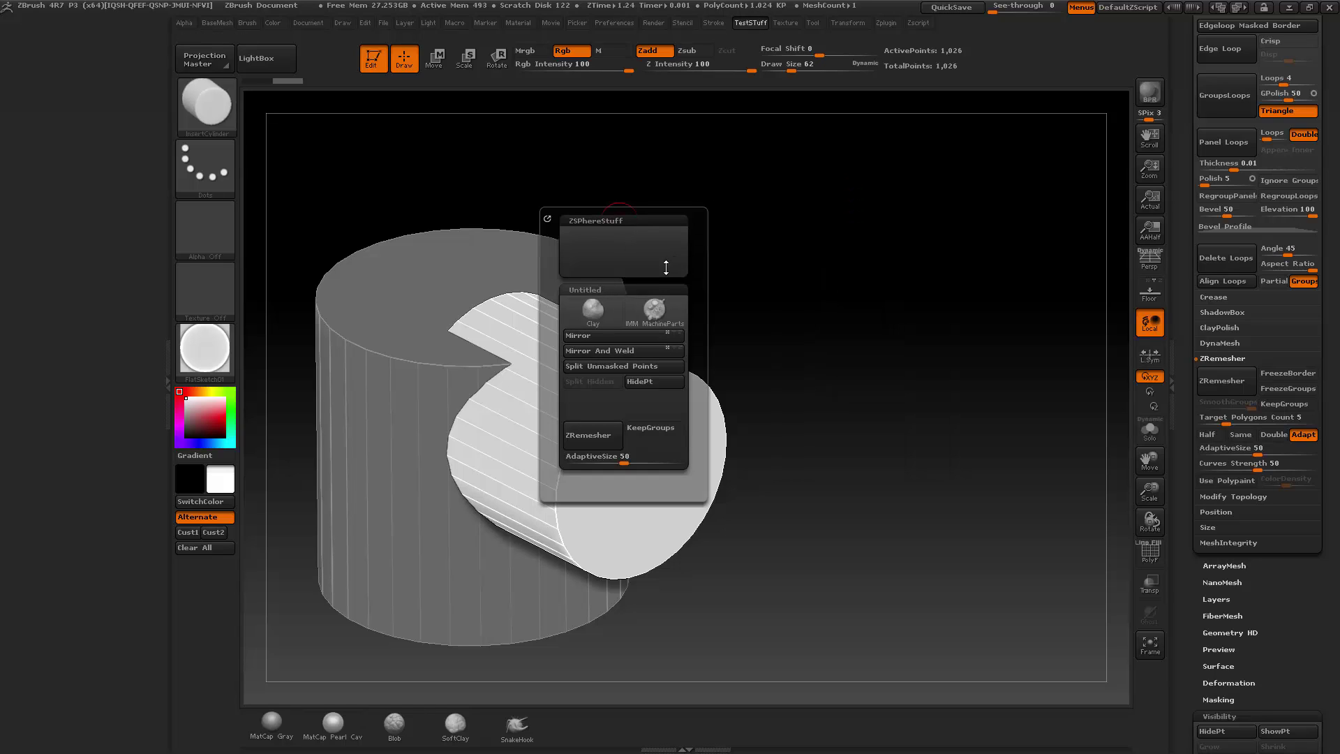
Collapse and re-expand the sub-palettes in the pop-up TestSTuff menu, and close the menu
left_click(597, 288, "shift")
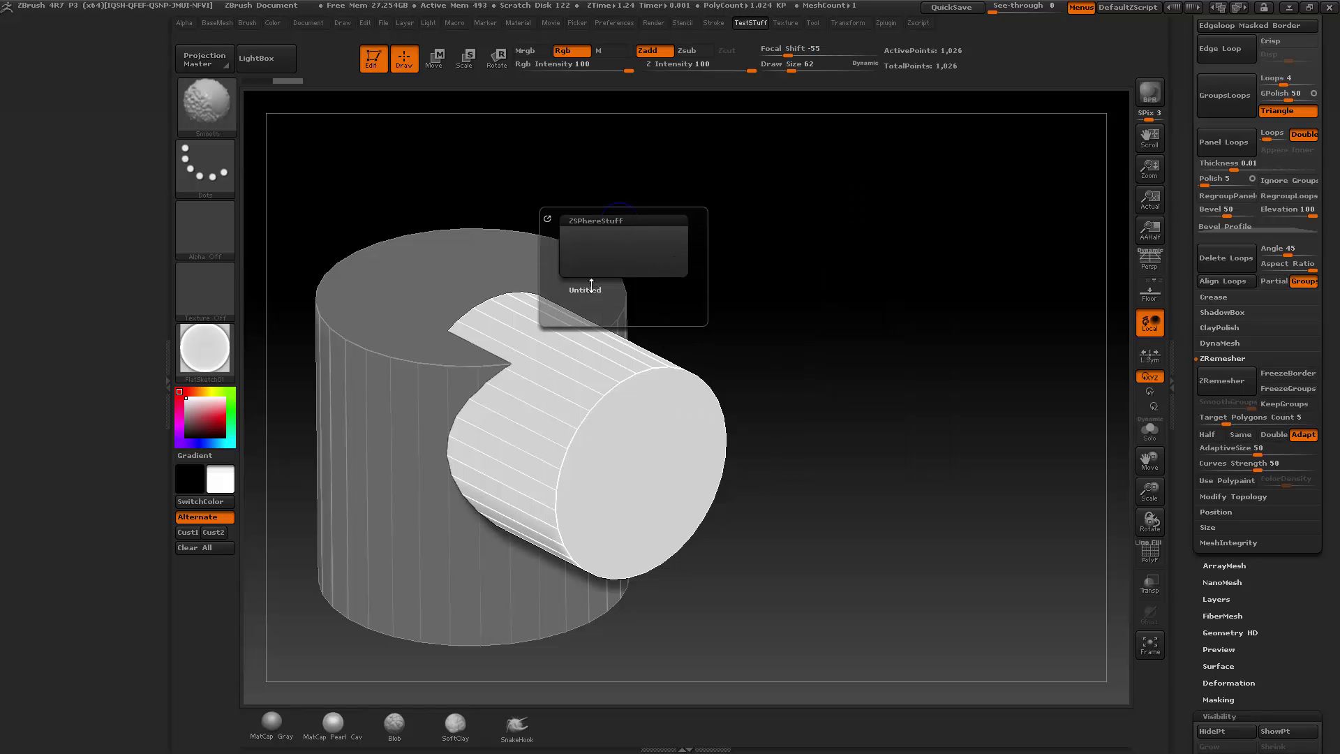
left_click(597, 221, "shift")
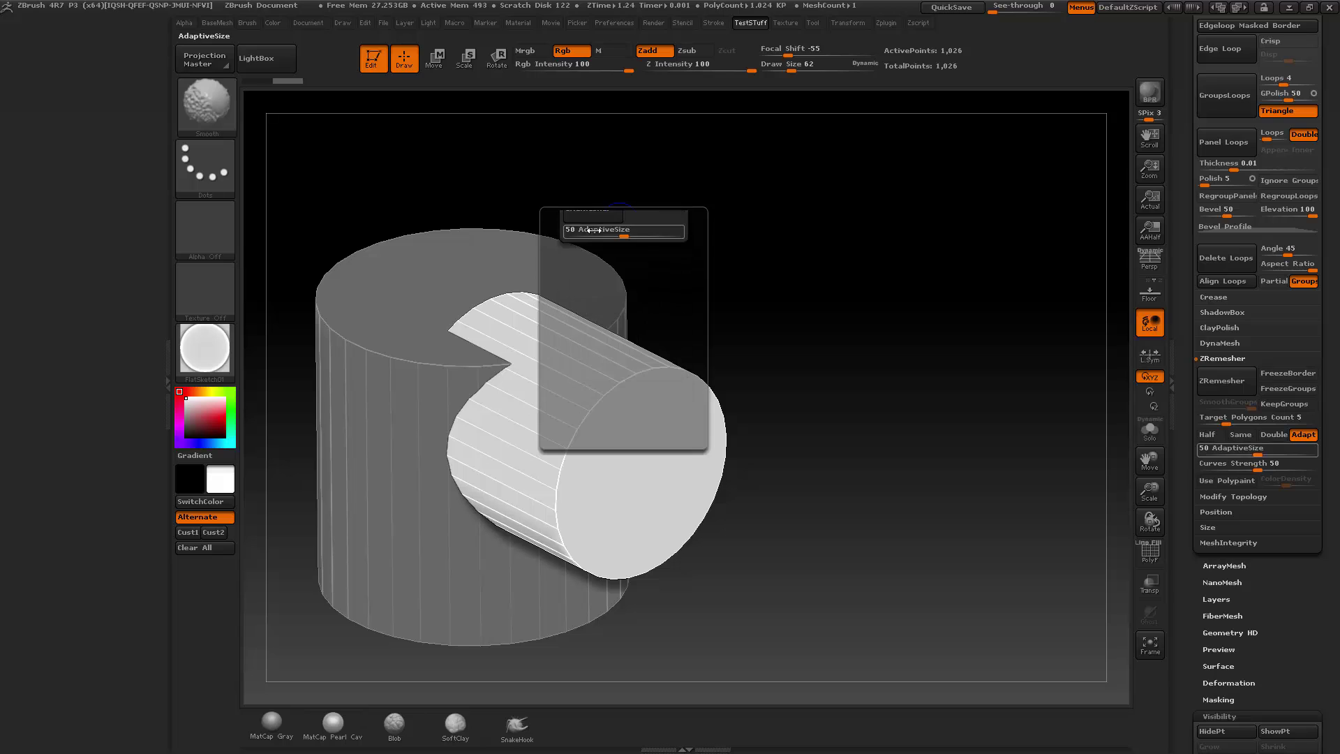
left_click(591, 223, "shift")
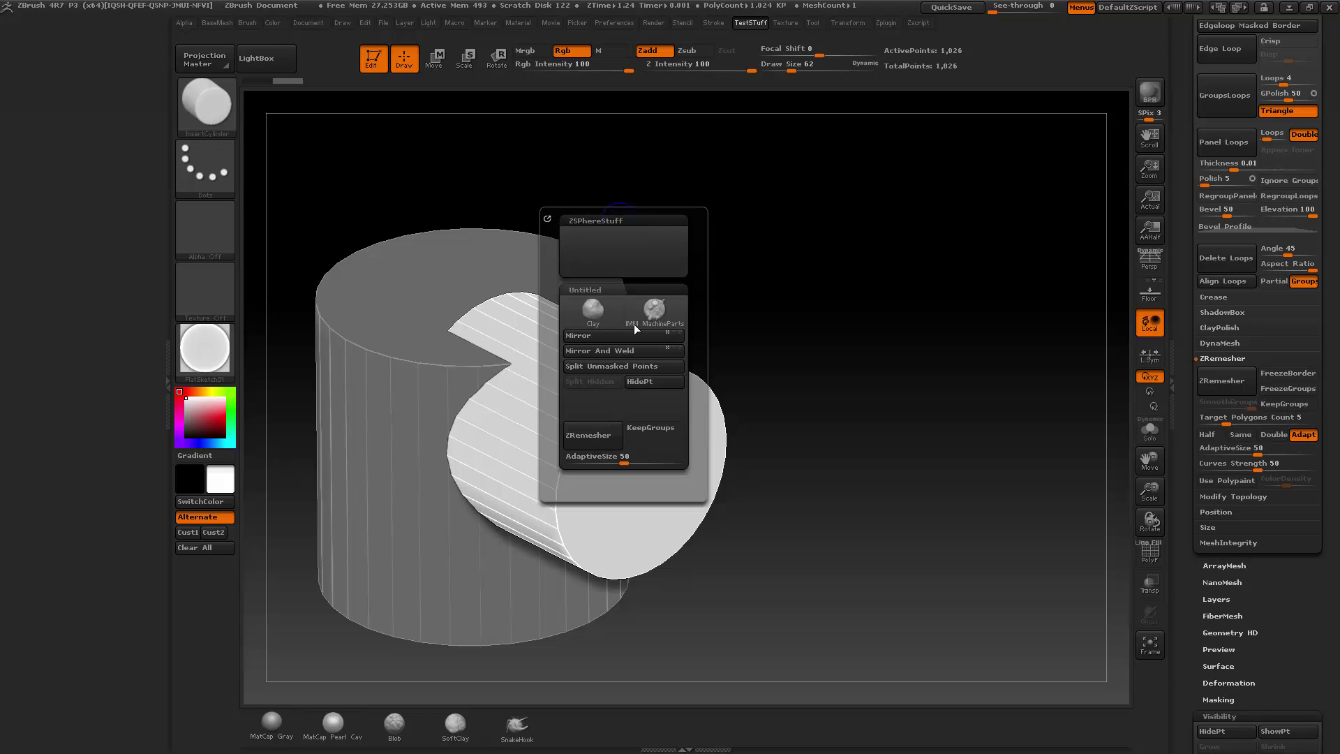
key("1")
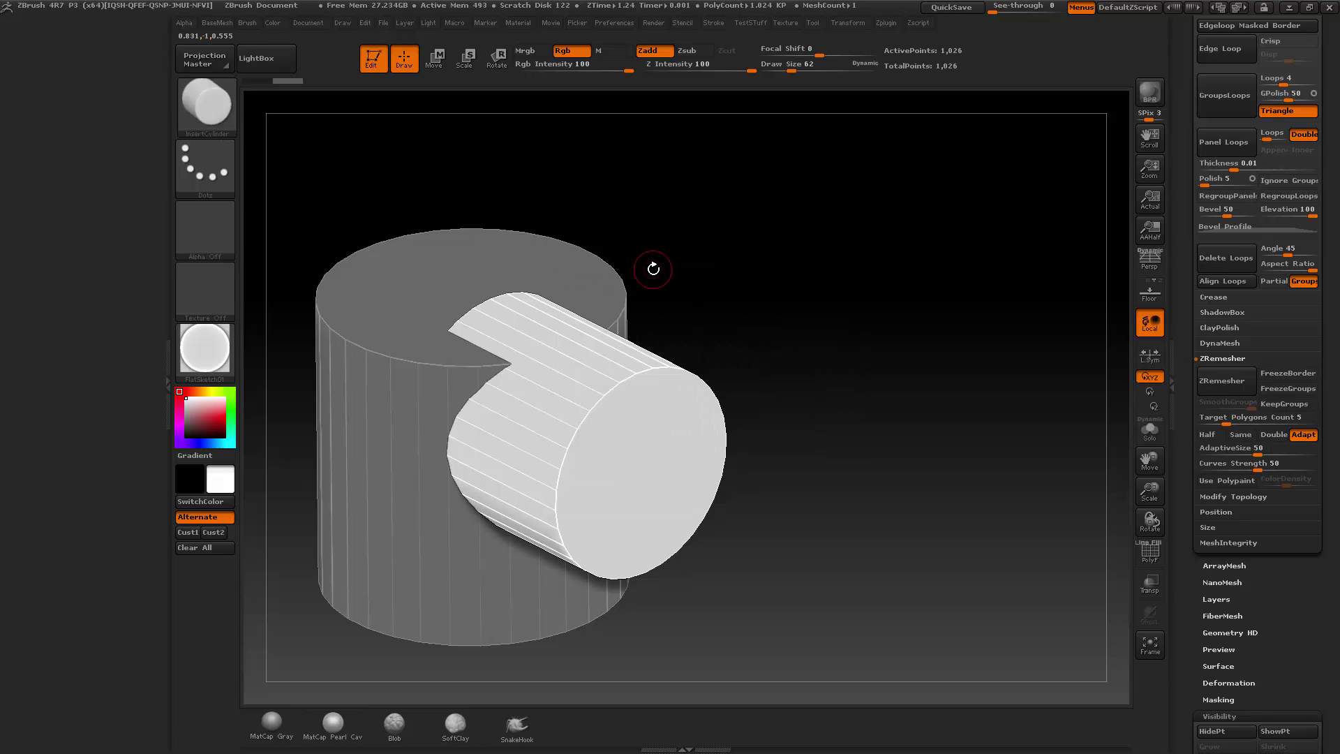
key("2")
Dock the Preferences palette and enable interface customization
left_click(632, 26)
left_click_drag(611, 42, 98, 199)
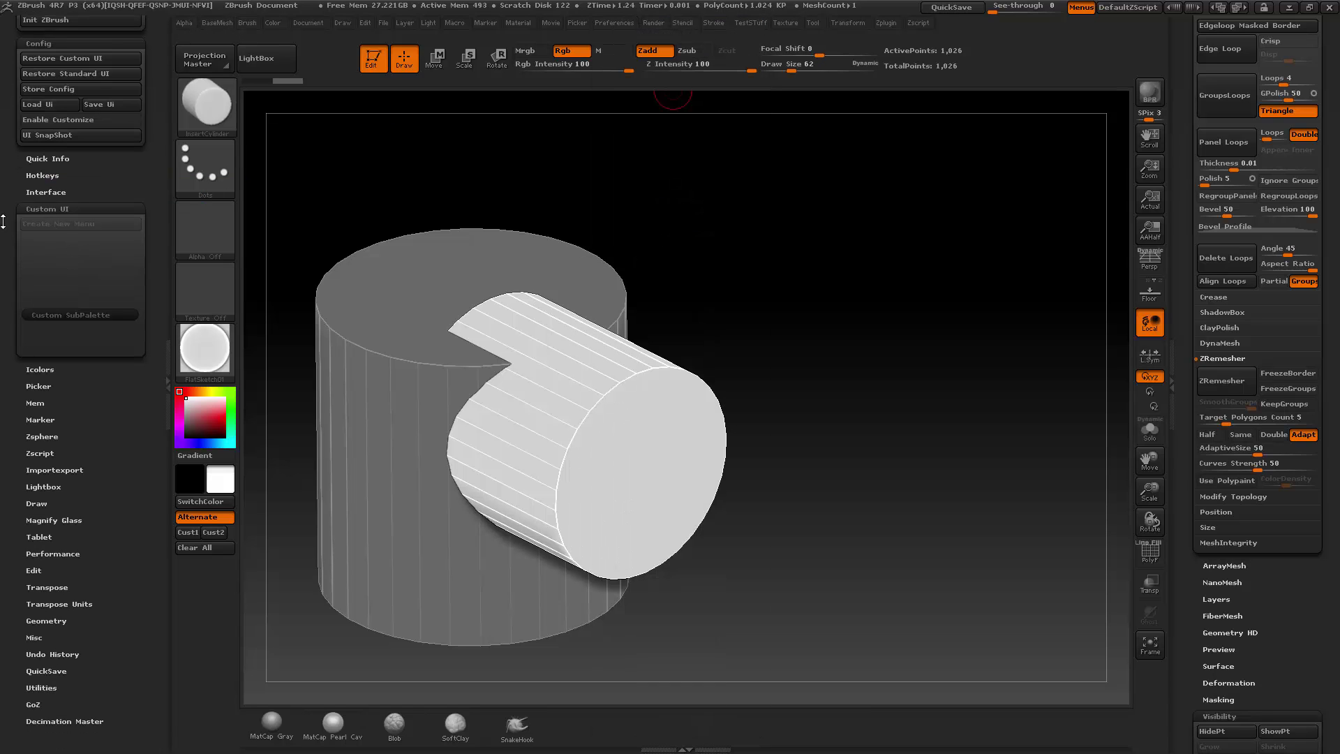
left_click(80, 144)
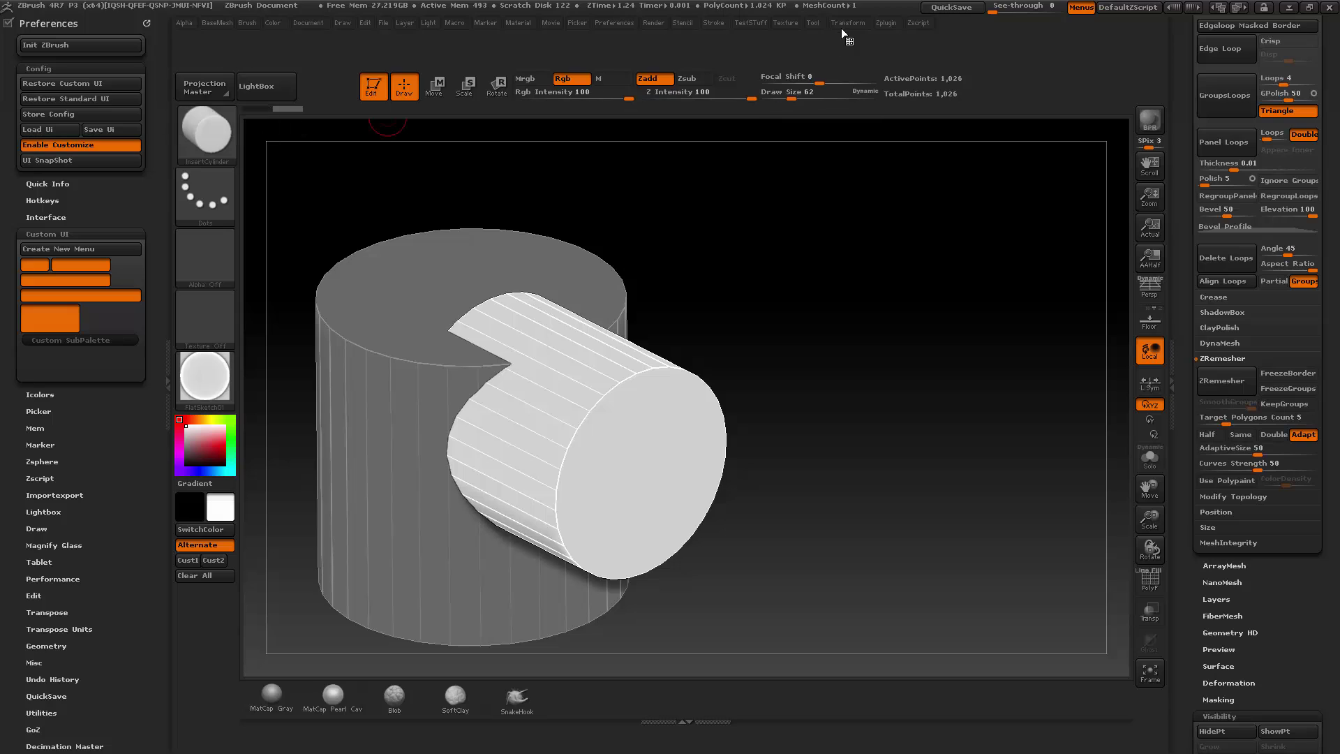
Dock the TestSTuff menu and rename its untitled sub-palette as OtherStuff
left_click(750, 23)
left_click_drag(740, 39, 94, 98)
left_click(44, 110, "ctrl")
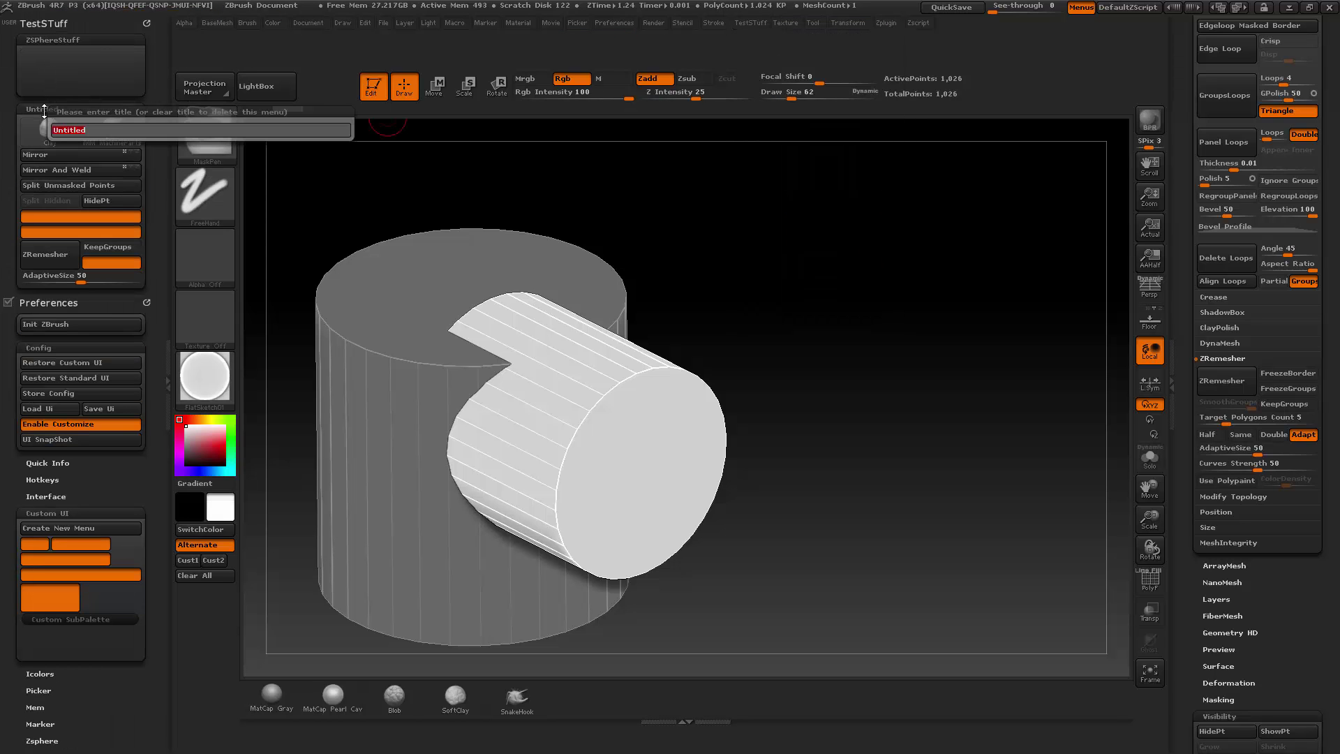
type("OtherStuff")
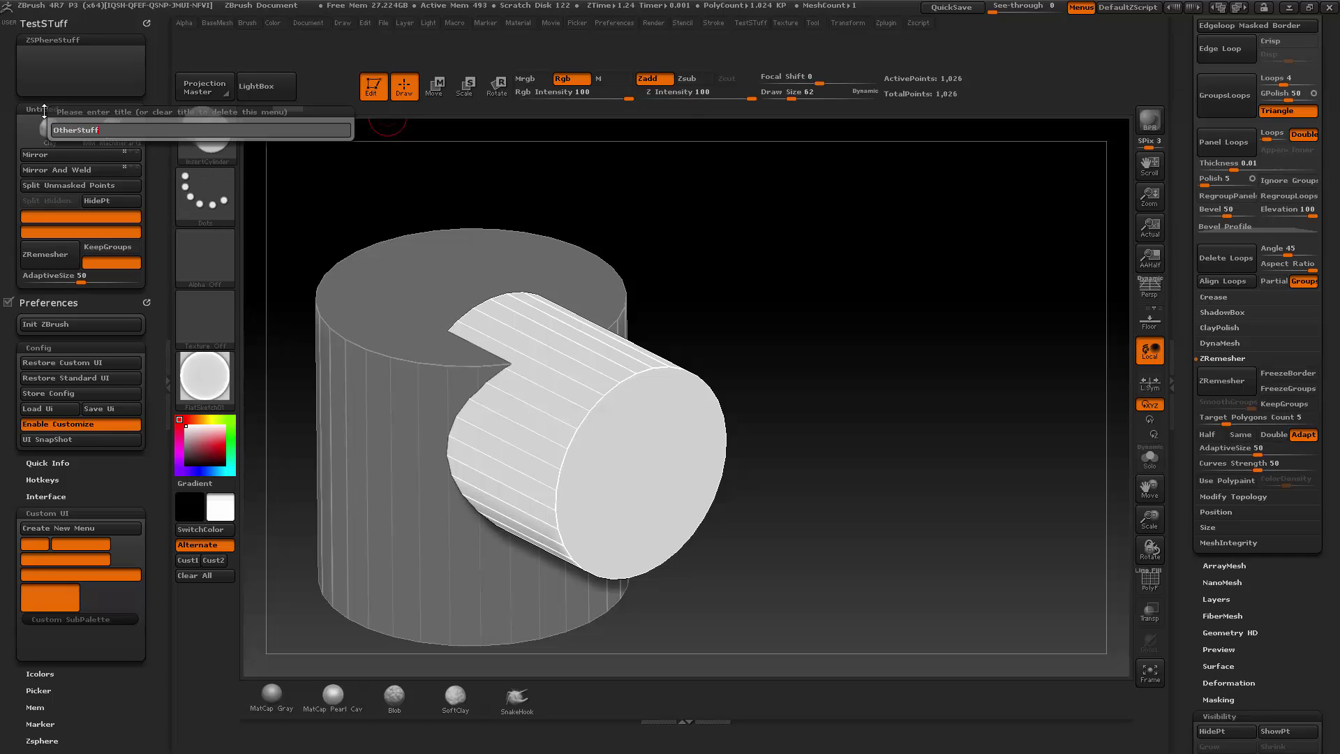
key("Return")
Turn off interface customization and undock the Preferences palette, leaving TestSTuff docked
left_click(42, 424)
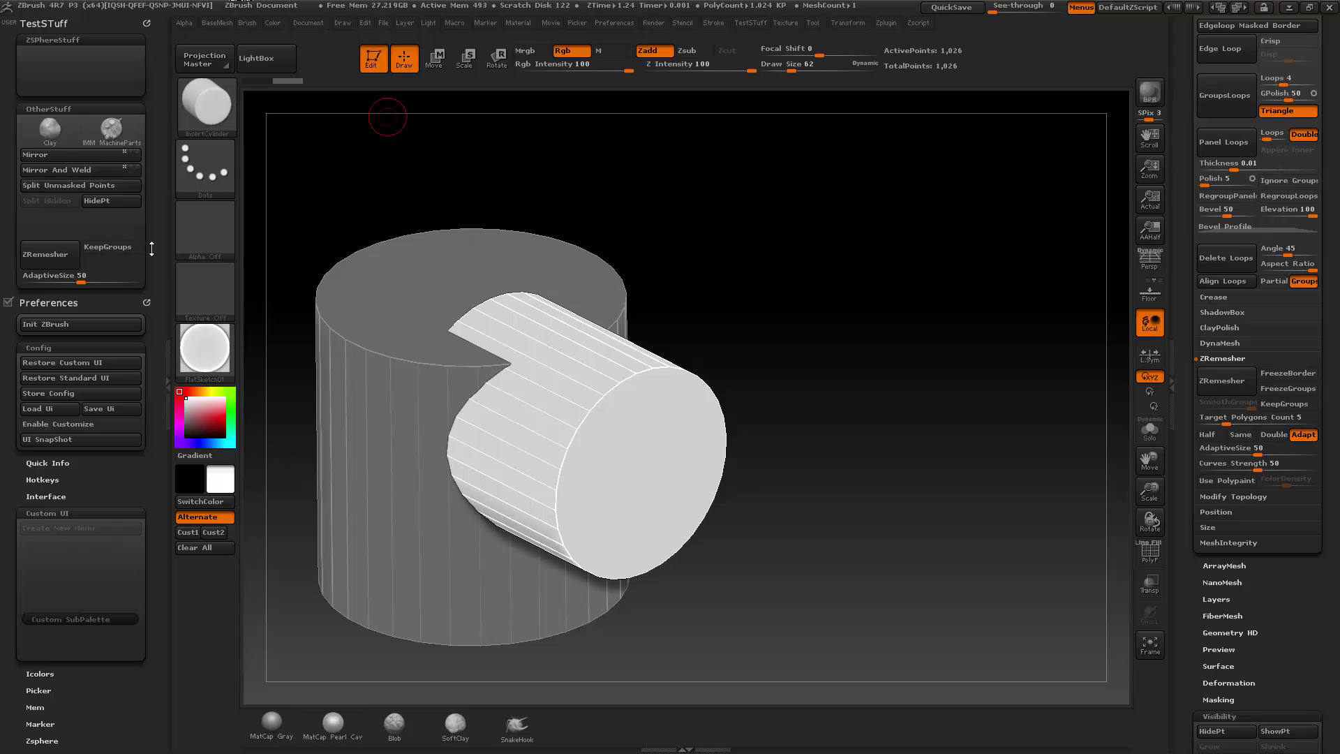
left_click(146, 301)
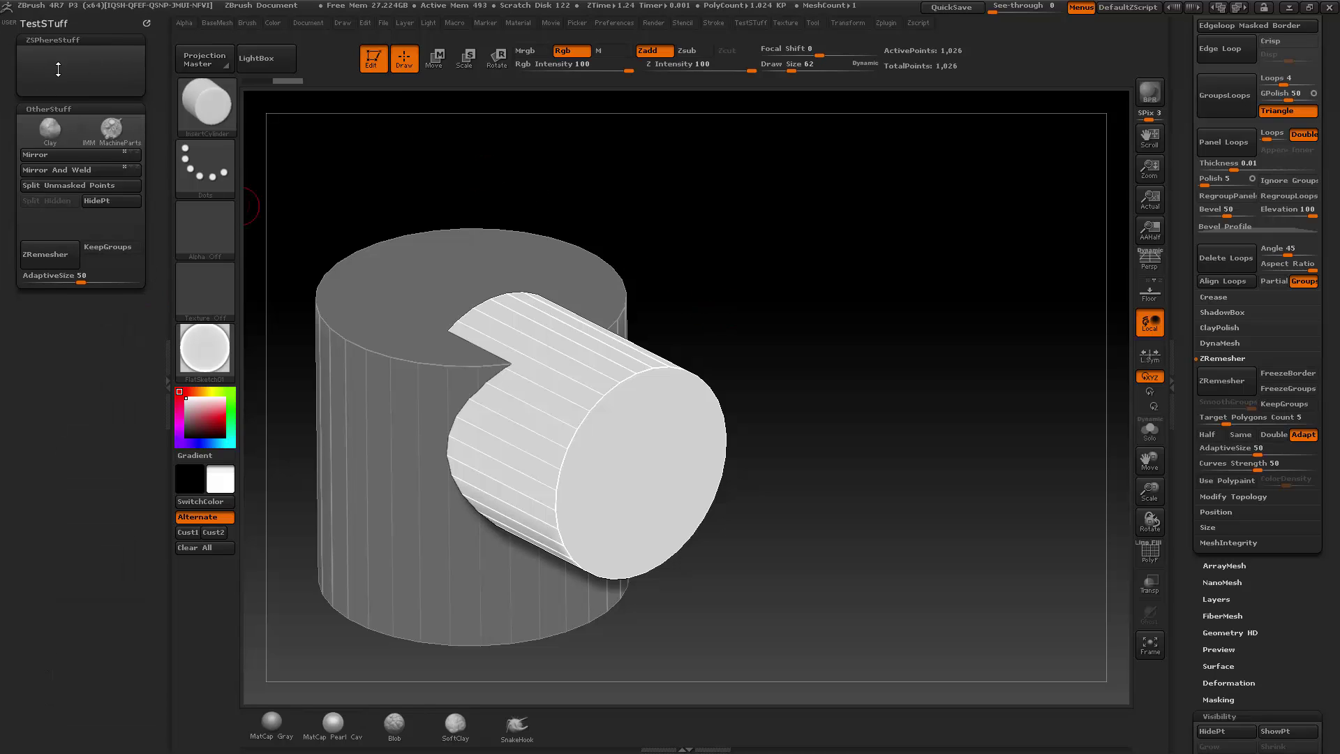
left_click_drag(794, 315, 617, 218, "alt")
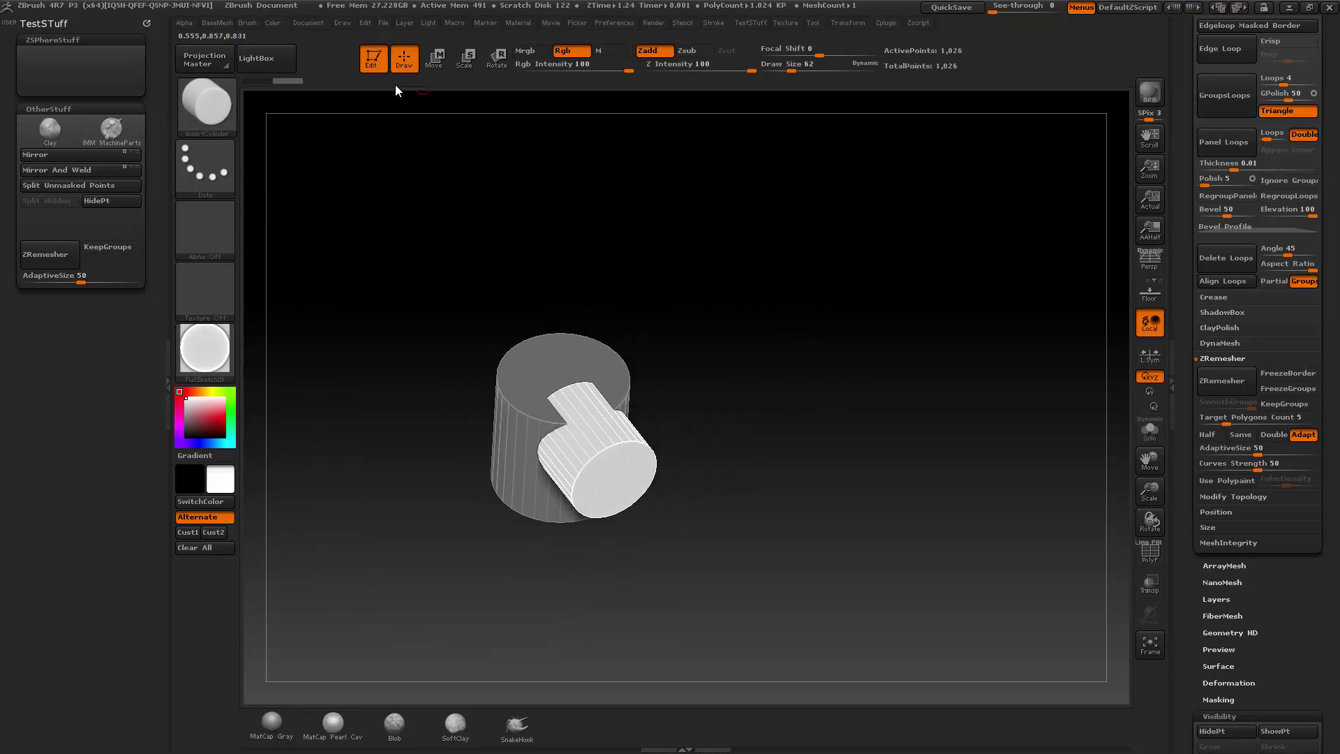
Clear the cylinder model from the canvas, draw a ZSphere, and put it in Edit mode
left_click(371, 58)
key("ctrl+n")
scroll(1227, 469, "up", 5)
left_click_drag(1227, 469, 1227, 628)
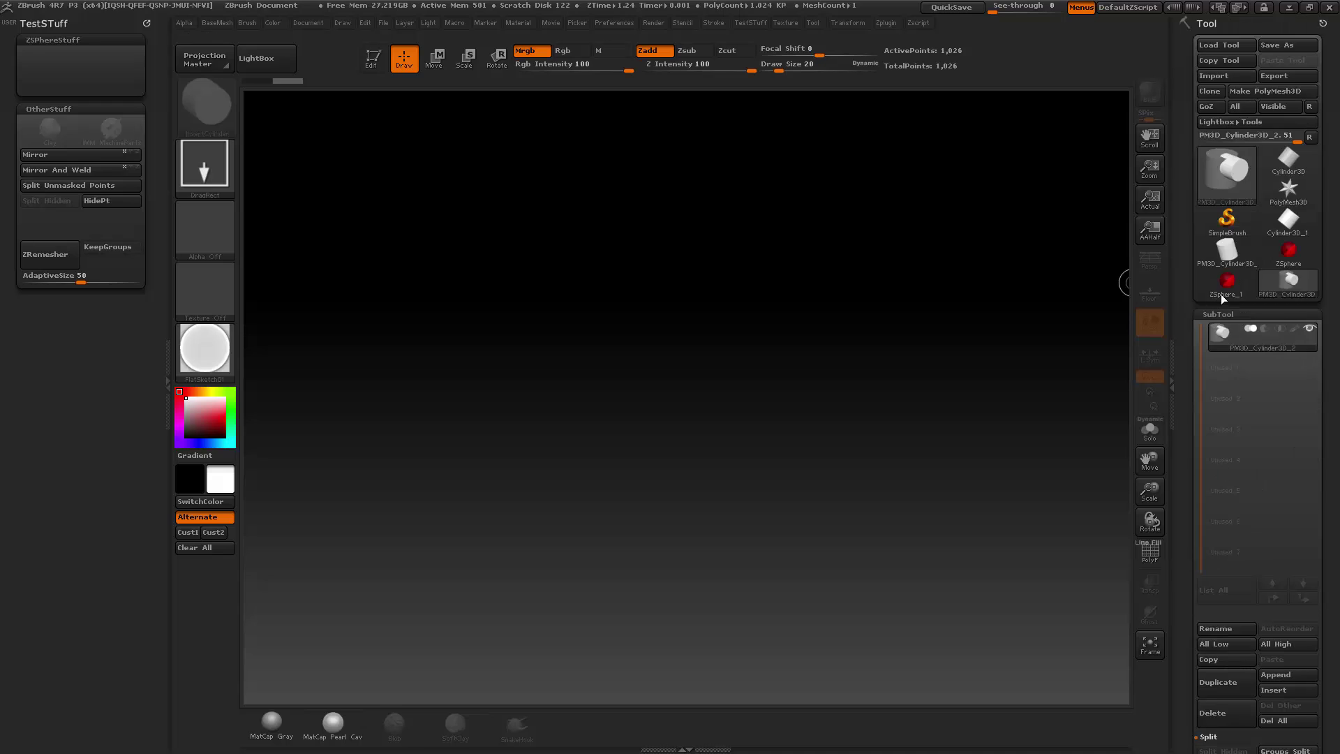
left_click(1221, 295)
left_click_drag(641, 464, 581, 372)
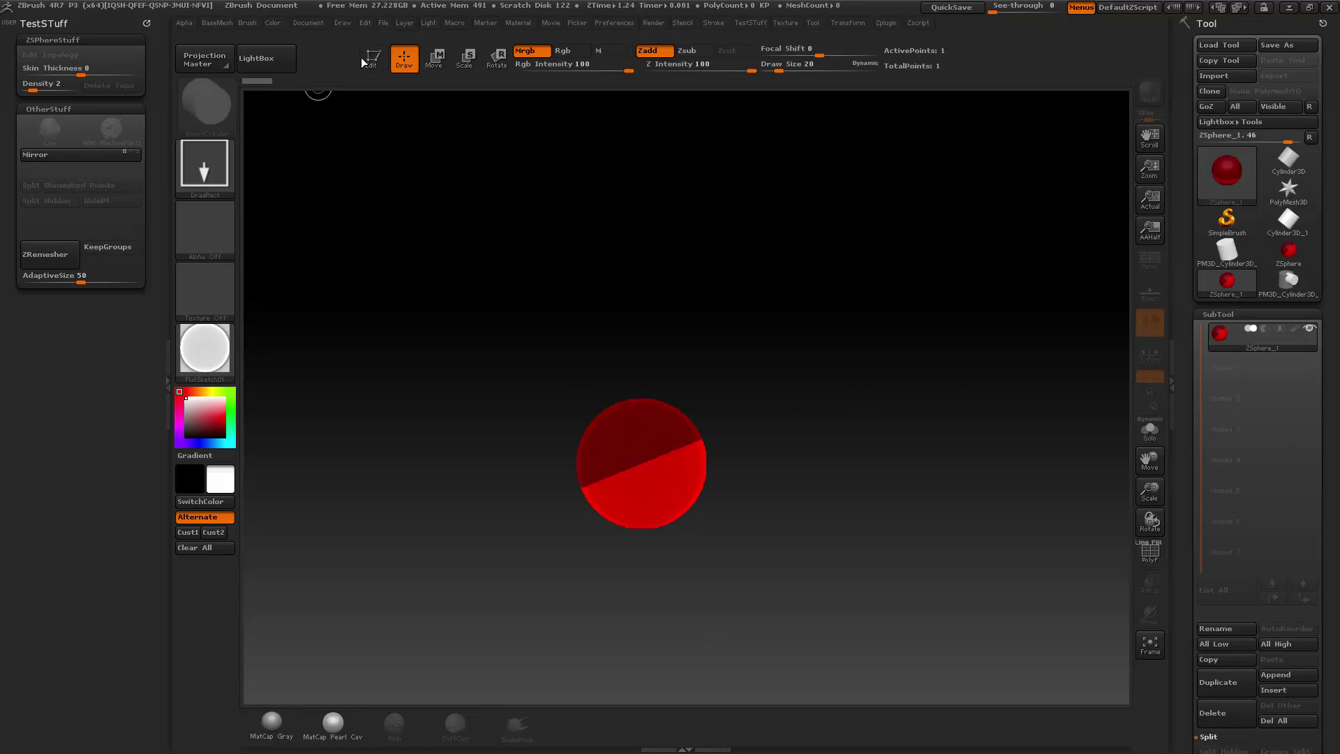
left_click(371, 58)
mouse_move(869, 367)
left_mouse_down()
mouse_move(911, 393)
mouse_move(880, 359)
left_mouse_up()
left_click_drag(880, 359, 992, 353)
Append a Cube3D as a second subtool and view it straight from the front
left_click(1288, 674)
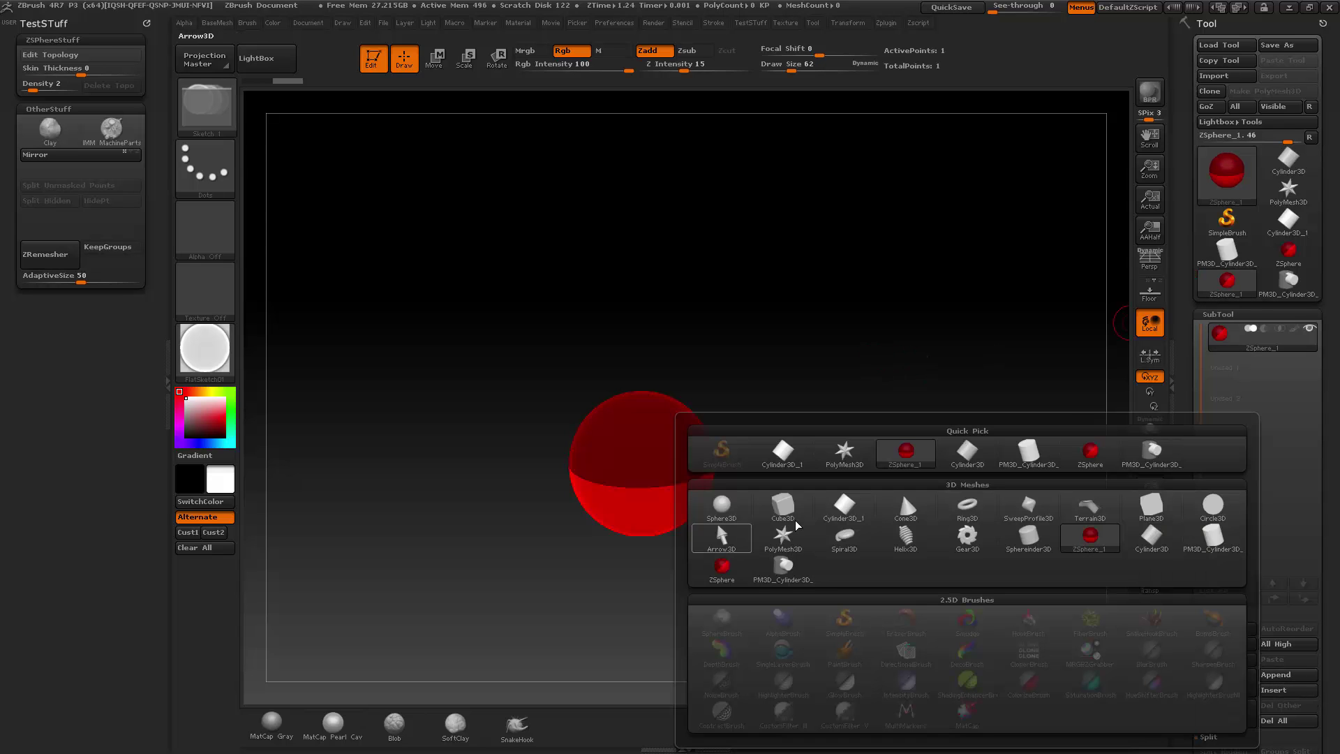
left_click(783, 513)
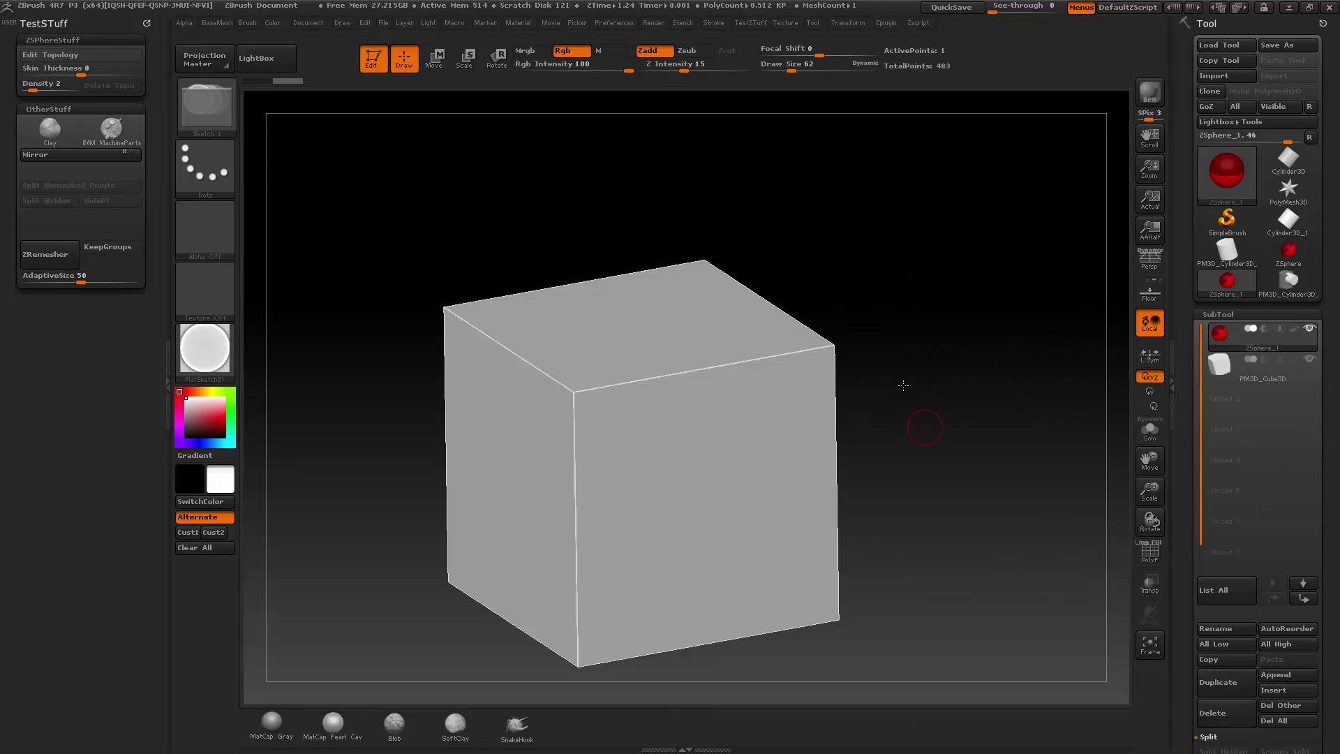
left_click_drag(903, 386, 824, 391, "alt")
left_click_drag(824, 391, 763, 463, "shift")
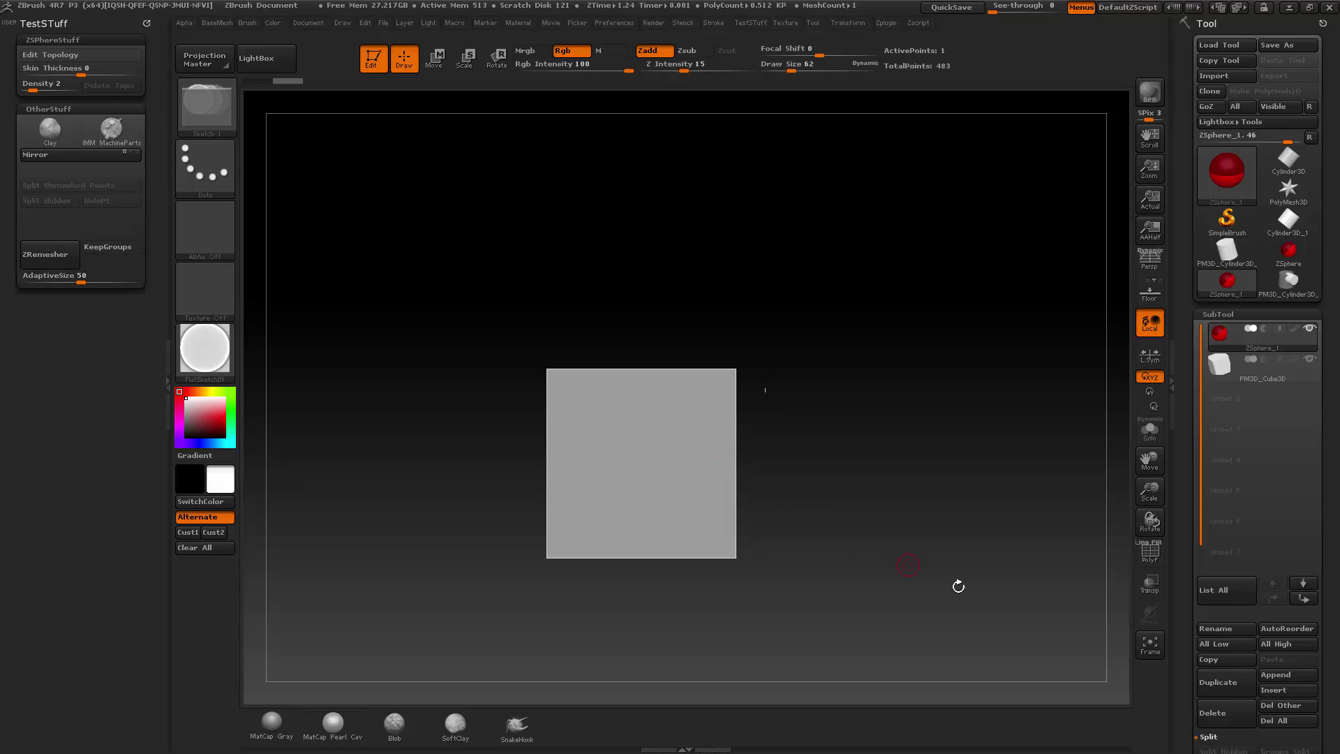
Turn on PolyFrame and transparency, move the ZSphere below the cube, and return to Draw mode
left_click(1150, 553)
left_click_drag(990, 522, 1074, 589, "alt")
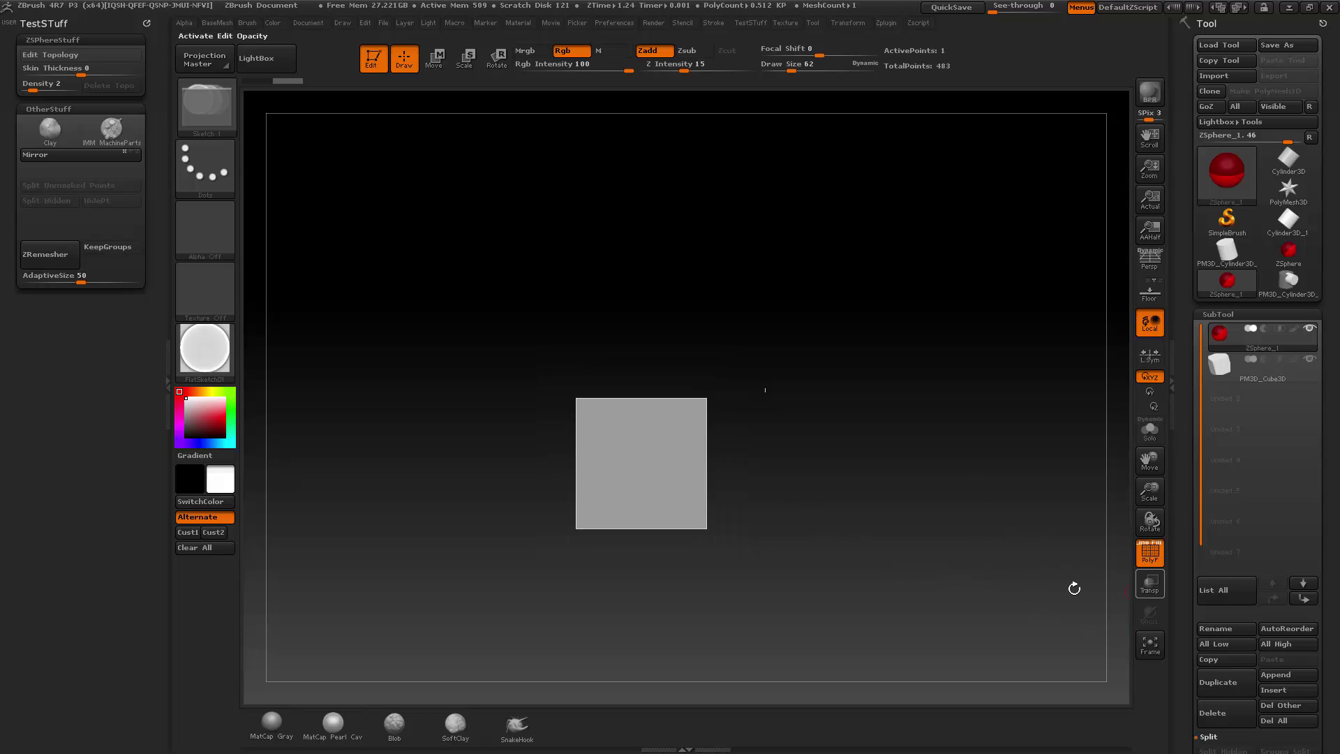
left_click(1150, 583)
key("w")
left_click_drag(627, 365, 627, 527)
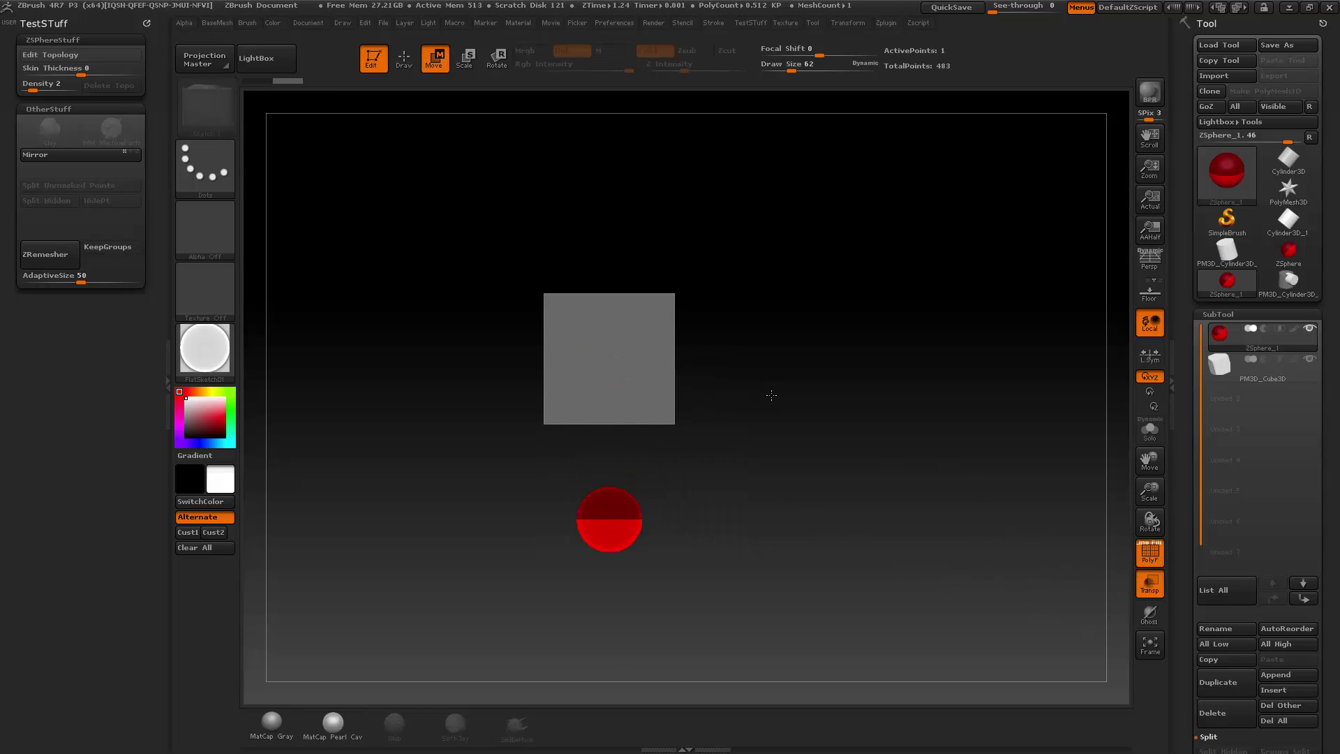
left_click_drag(772, 395, 775, 425)
key("q")
key("1")
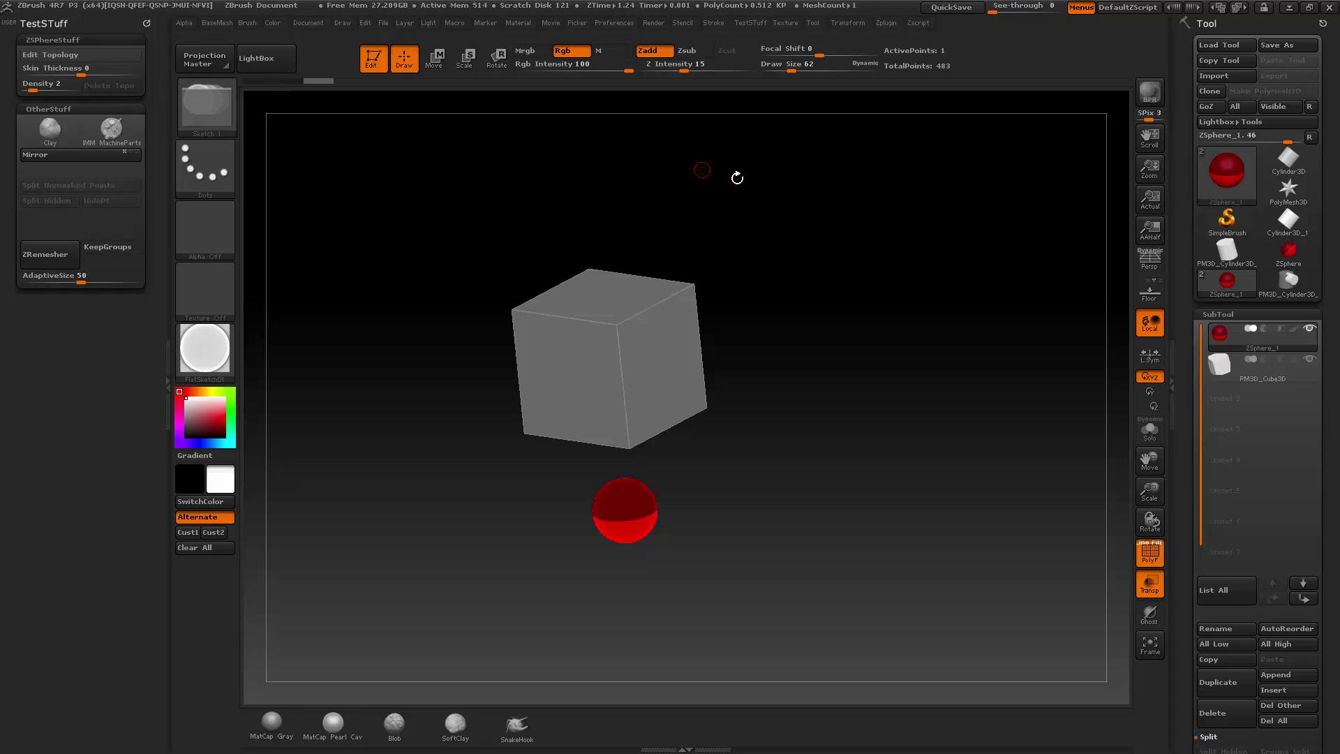
Open the custom TestSTuff menu by its hotkey, enable Edit Topology, and set the mesh Density to 1
key("1")
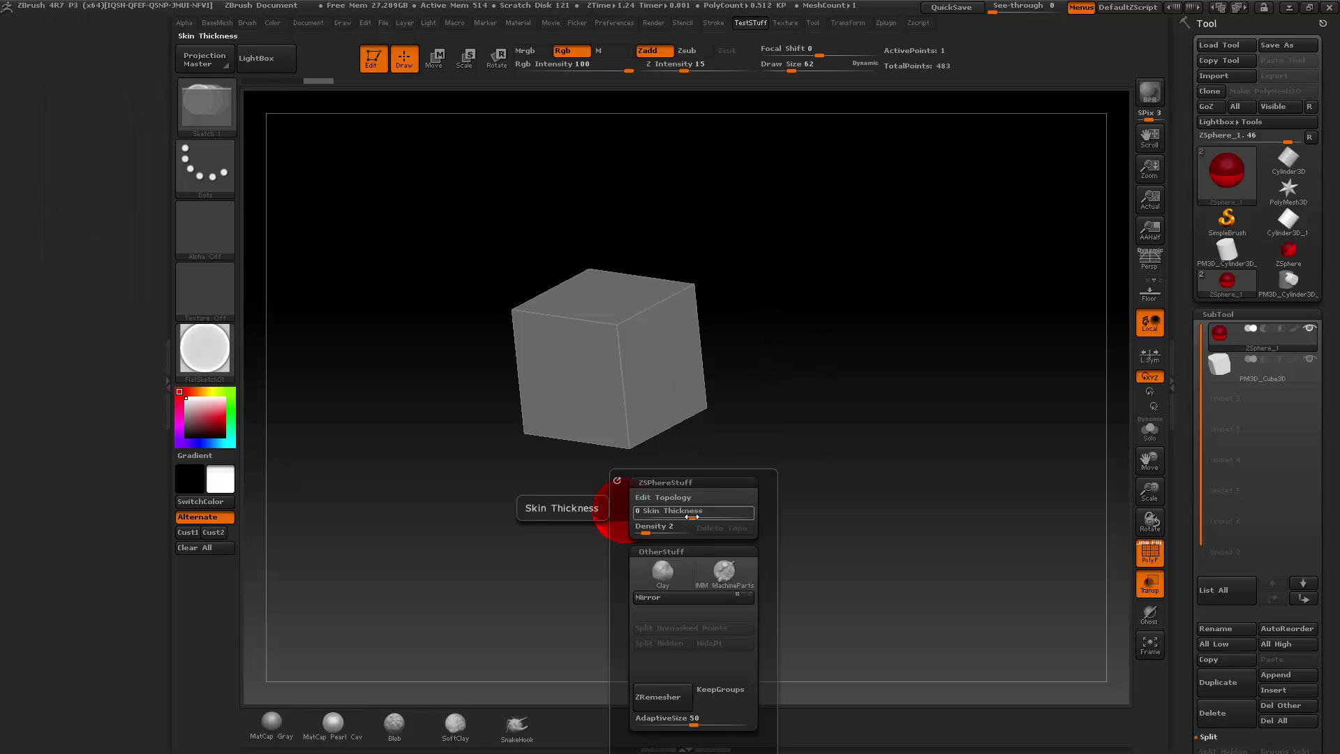
key("shift+t")
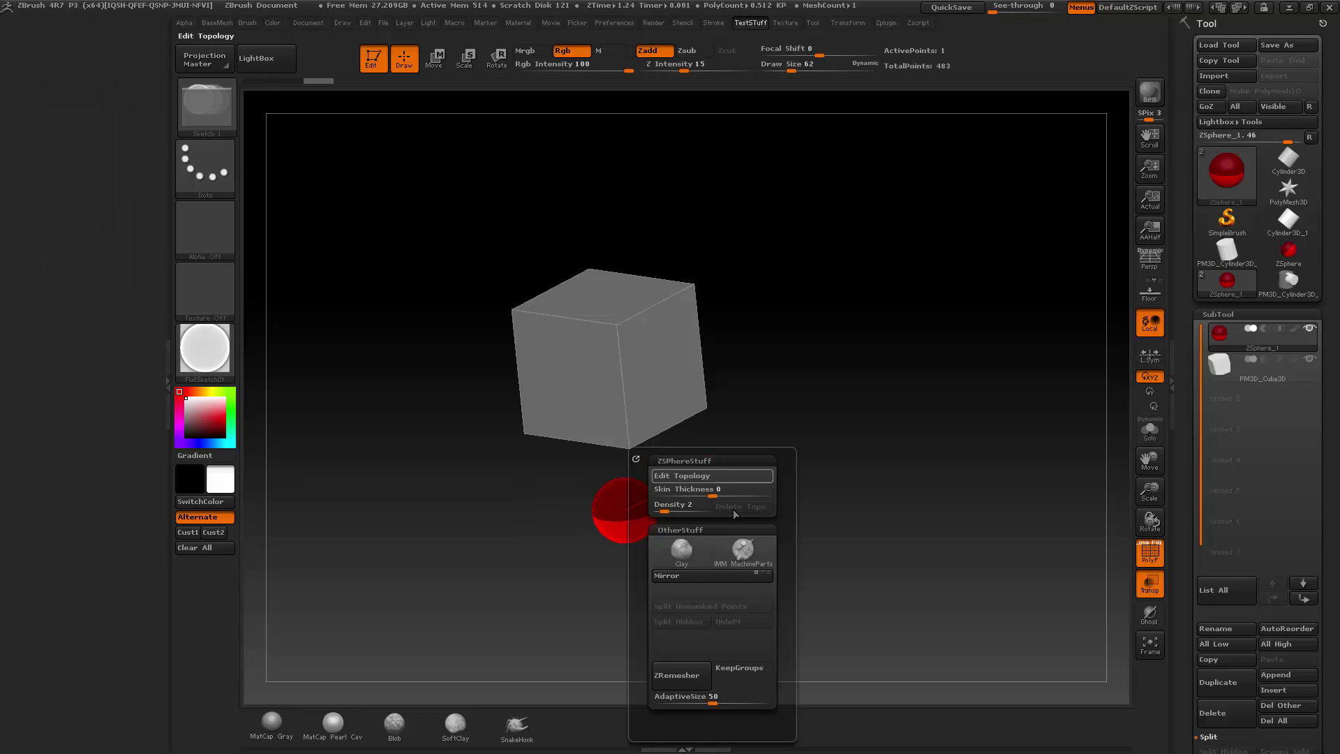
left_click(702, 480)
left_click_drag(664, 510, 650, 514)
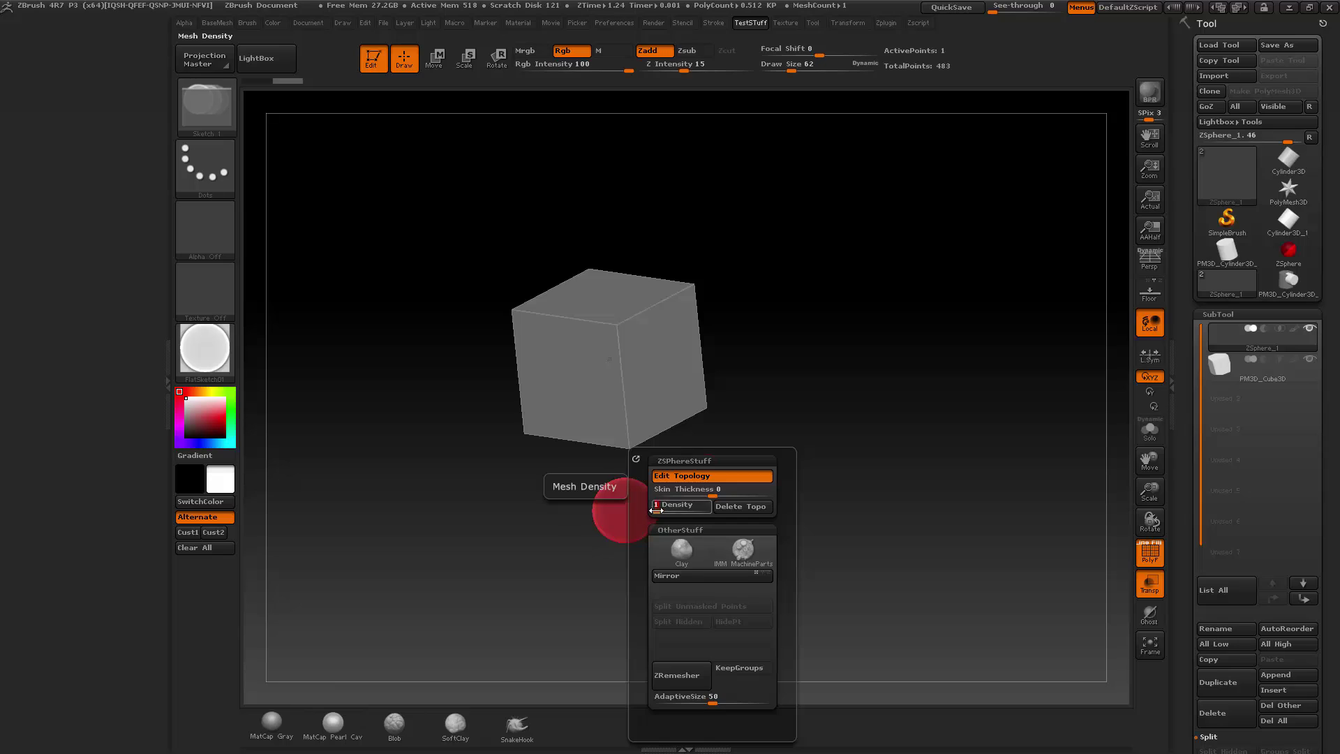
Apply the MatCap Pearl Cav material and change the current colour to grey
left_click_drag(808, 289, 813, 366, "alt")
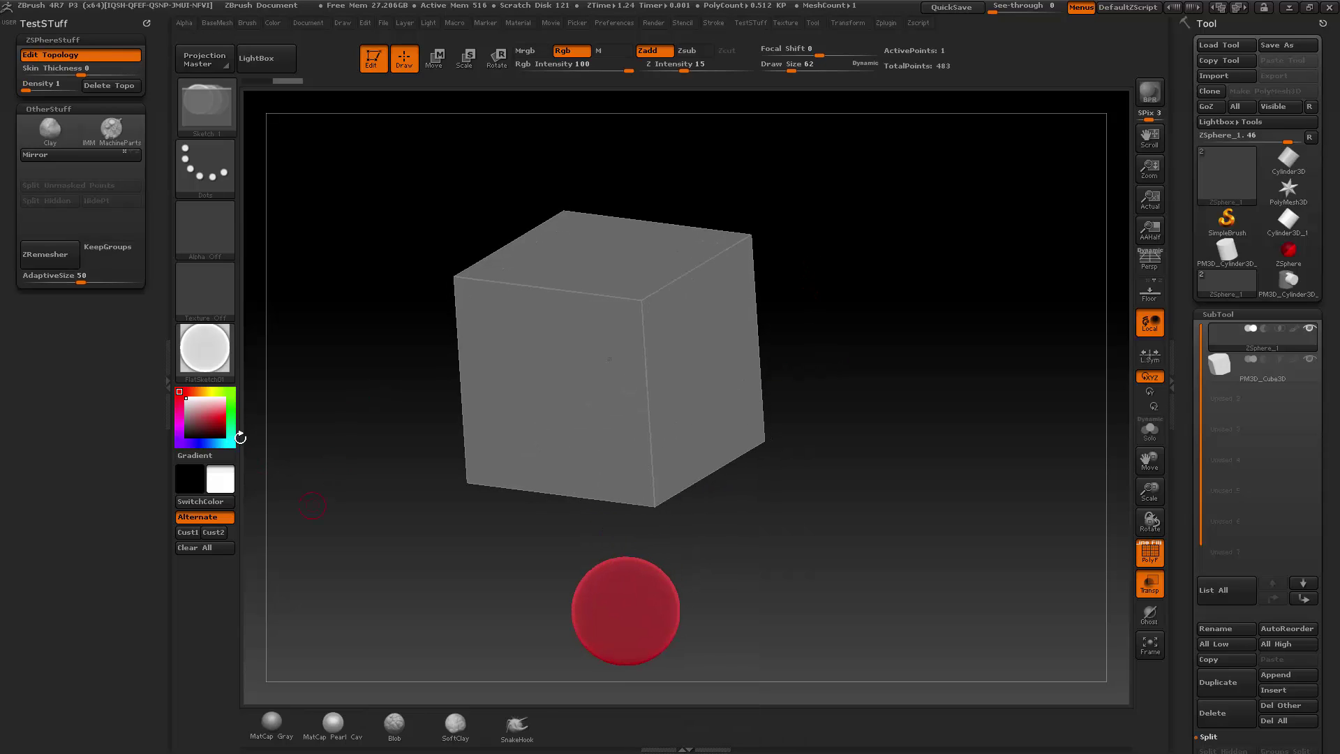
left_click(346, 726)
left_click(174, 425)
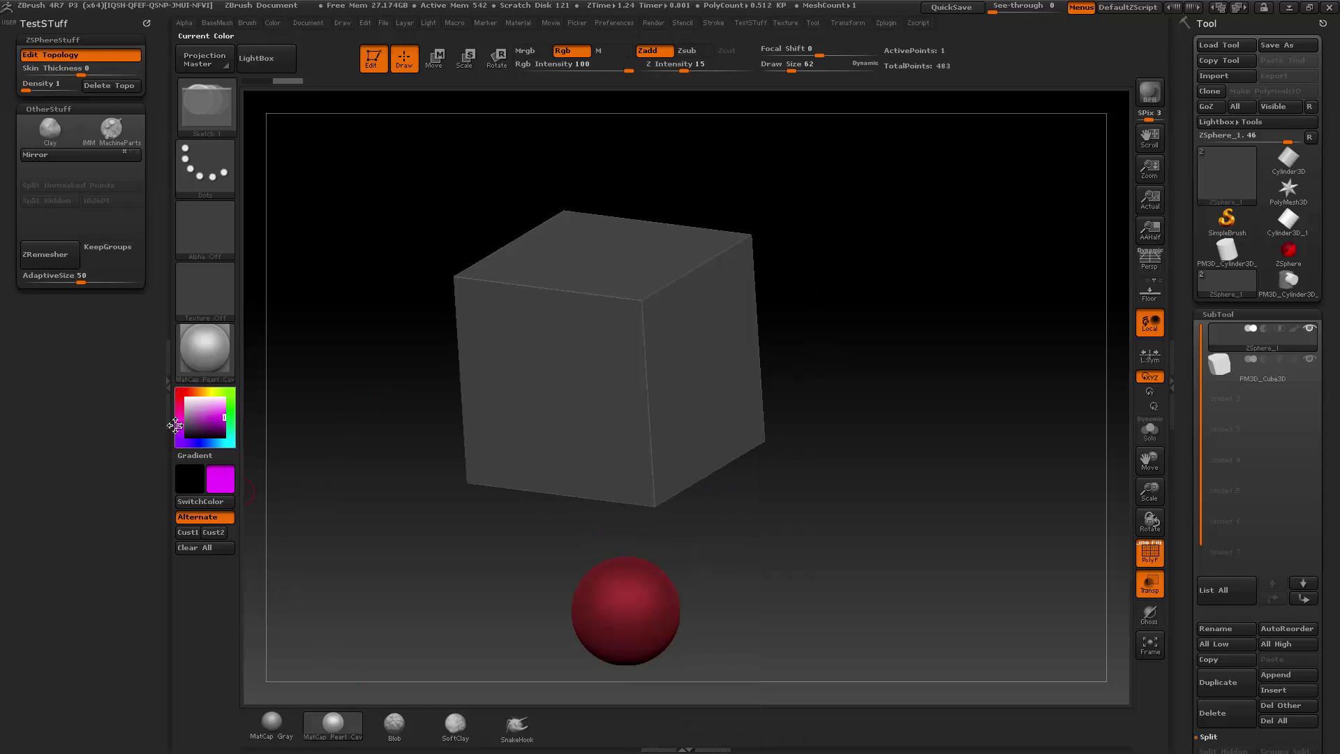
left_click_drag(176, 425, 179, 416)
left_click(185, 418)
left_click_drag(915, 234, 915, 300)
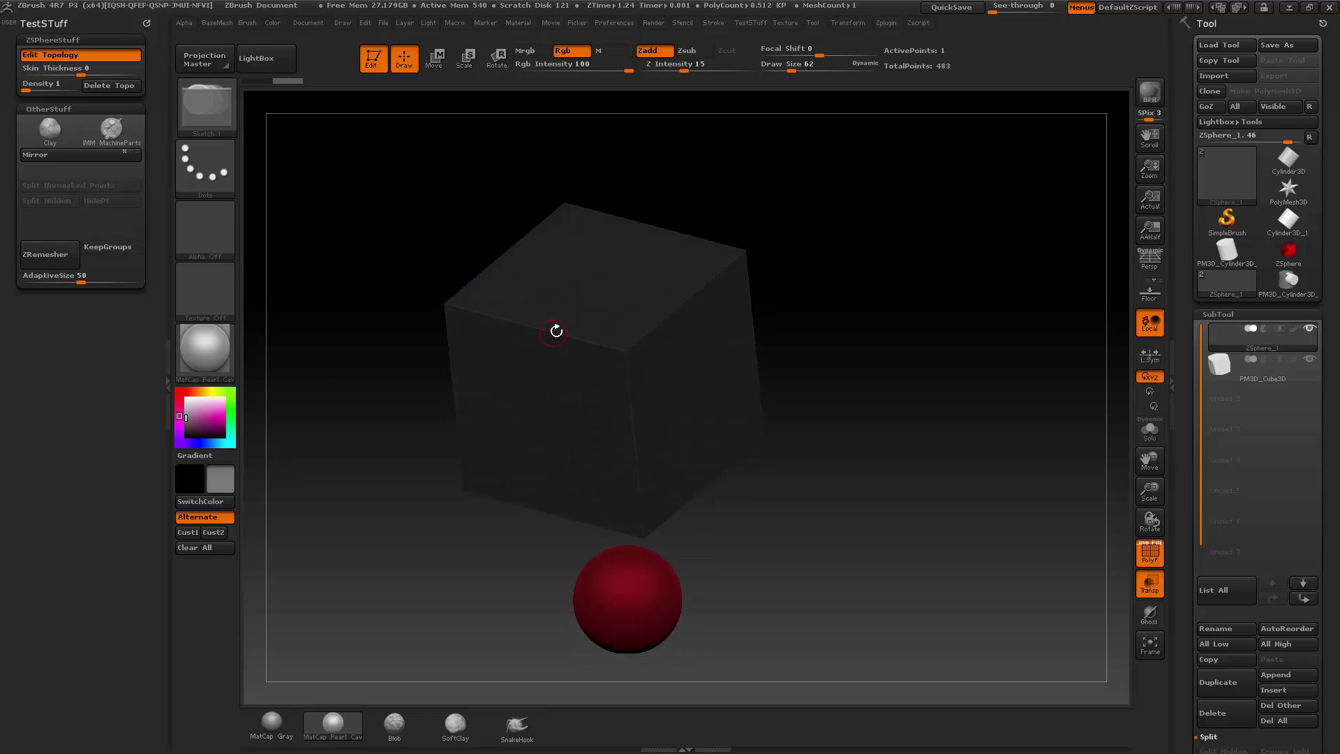
Draw connected topology points on the cube's top face, linking them into two patches of polygons
left_click(555, 332)
left_click(611, 342)
left_click(645, 331)
left_click(696, 284)
left_click(644, 259)
left_click(607, 277)
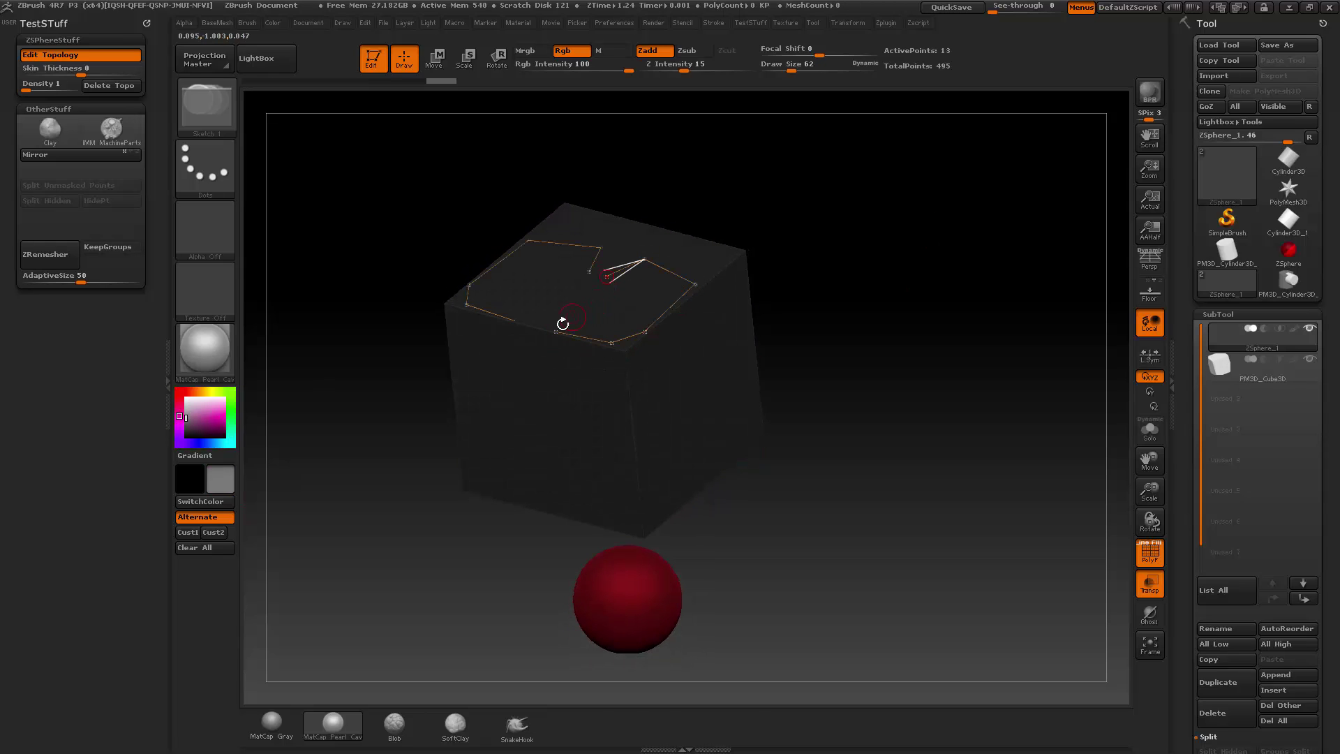
left_click(558, 329)
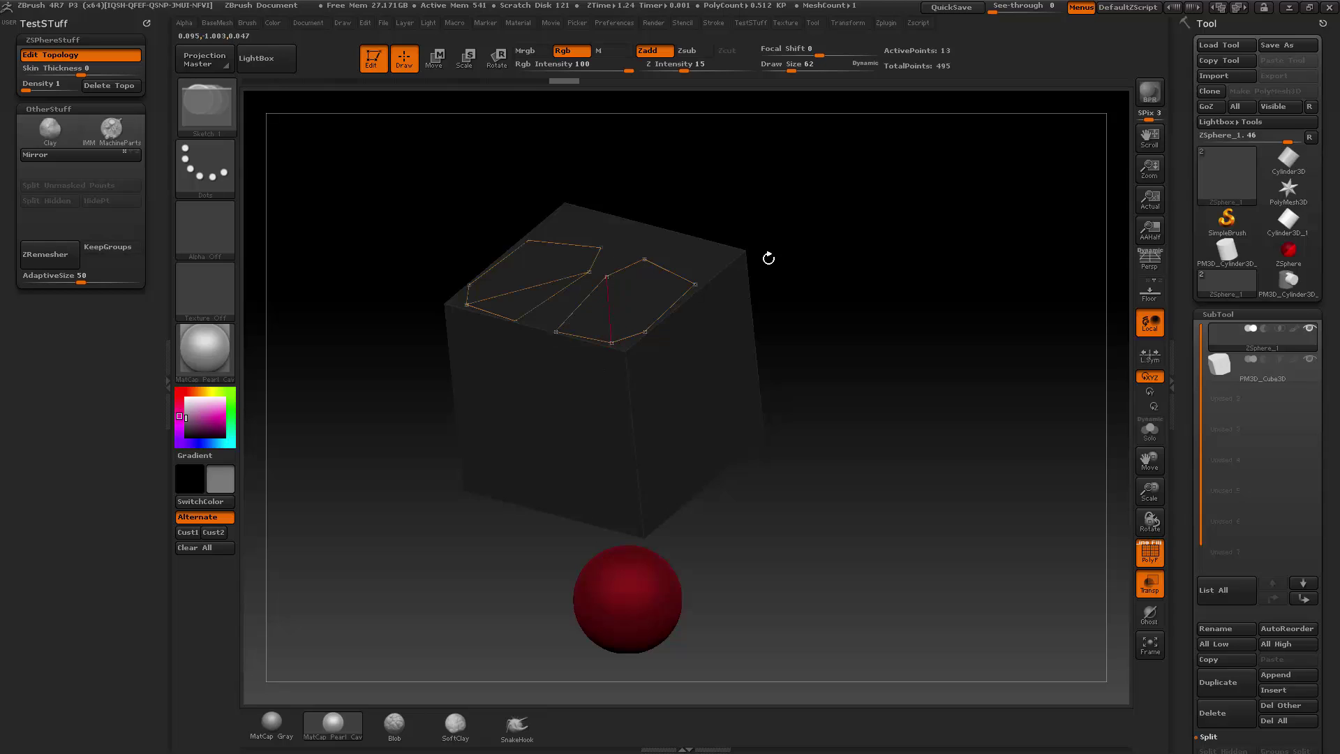
key("ctrl+shift+z")
key("ctrl+shift+z")
key("ctrl+shift+z")
key("ctrl+shift+z")
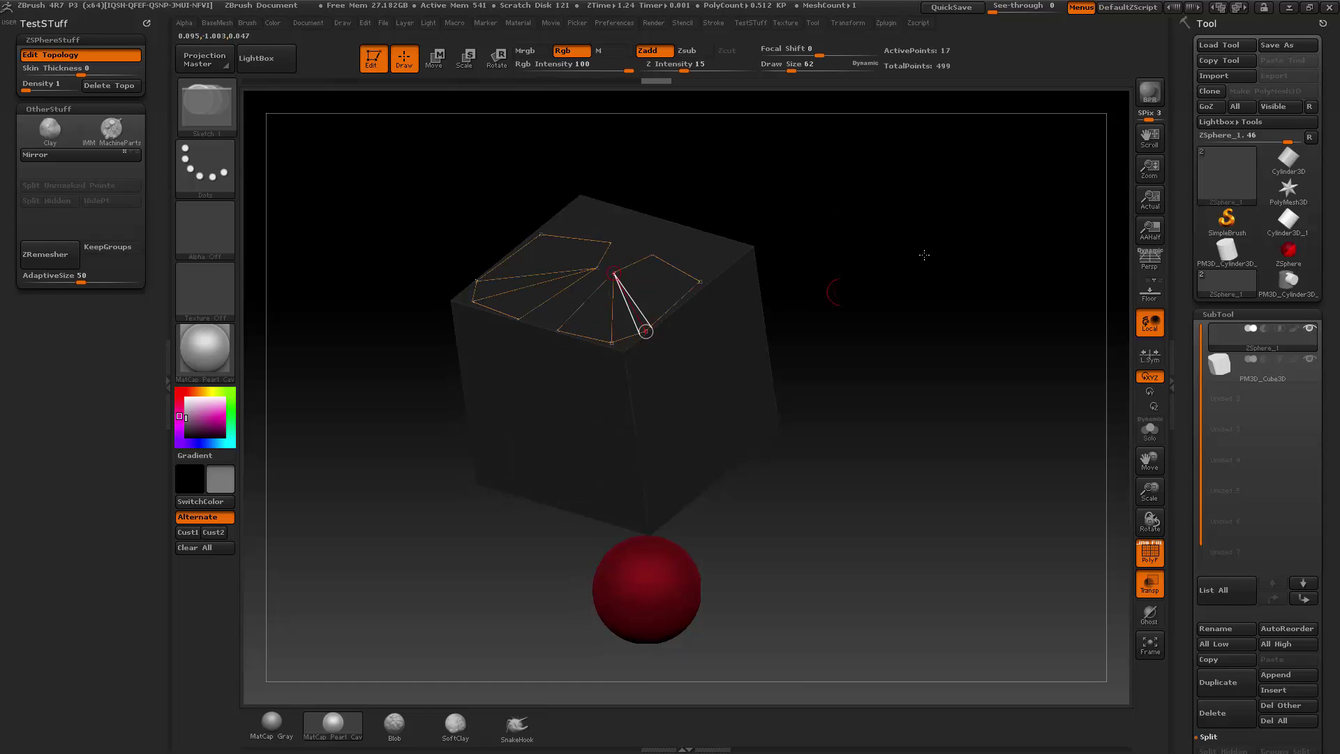
Set Skin Thickness to 0.00273 from the pop-up ZSpheres menu and preview the adaptive skin
key("2")
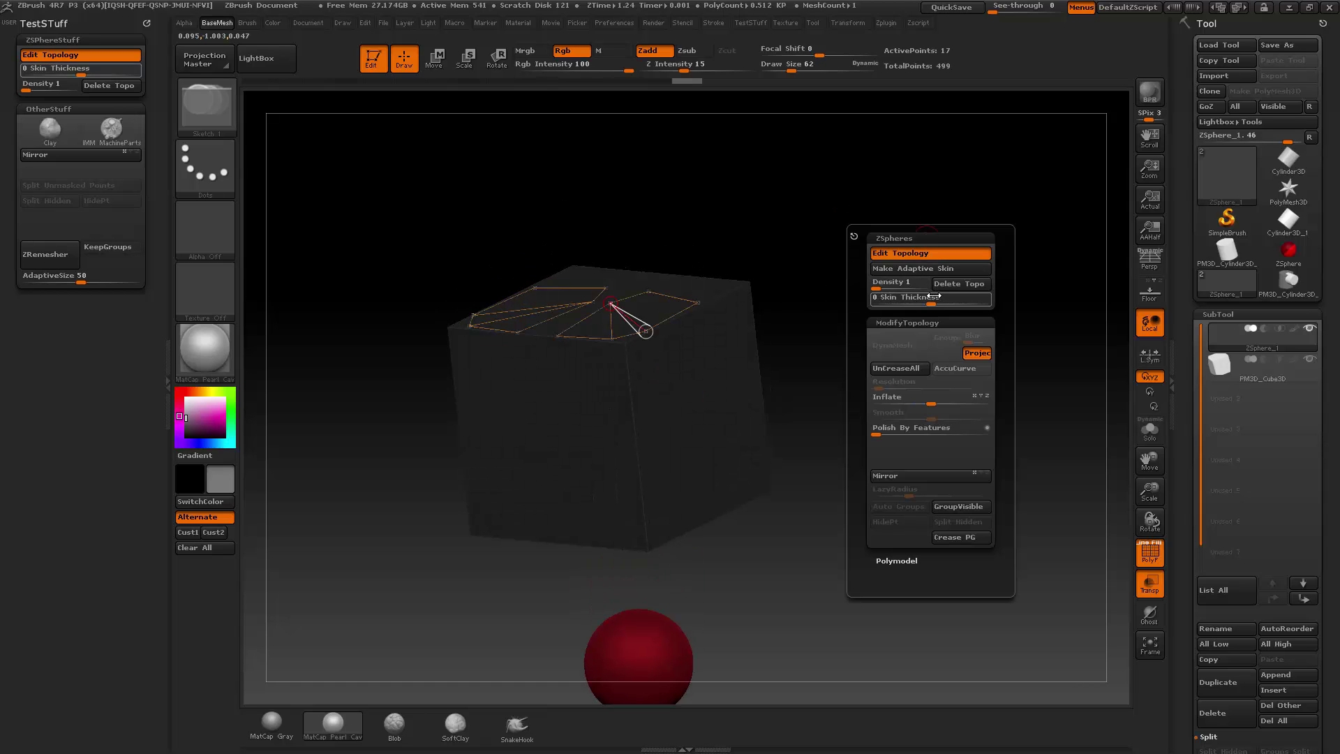
left_click_drag(932, 298, 945, 298)
key("ctrl+shift+z")
key("a")
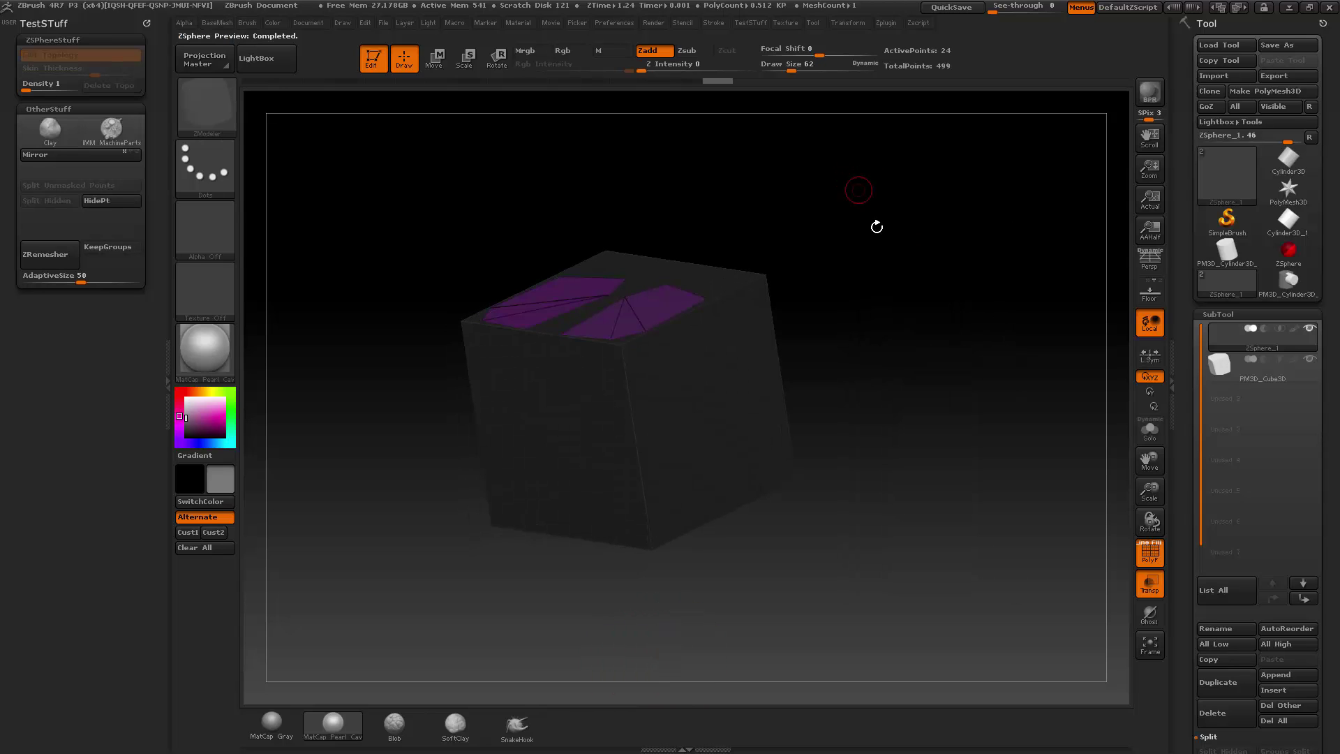
Inspect the skinned patches in Solo mode, and return to the topology view with the cube shown
left_click(1150, 429)
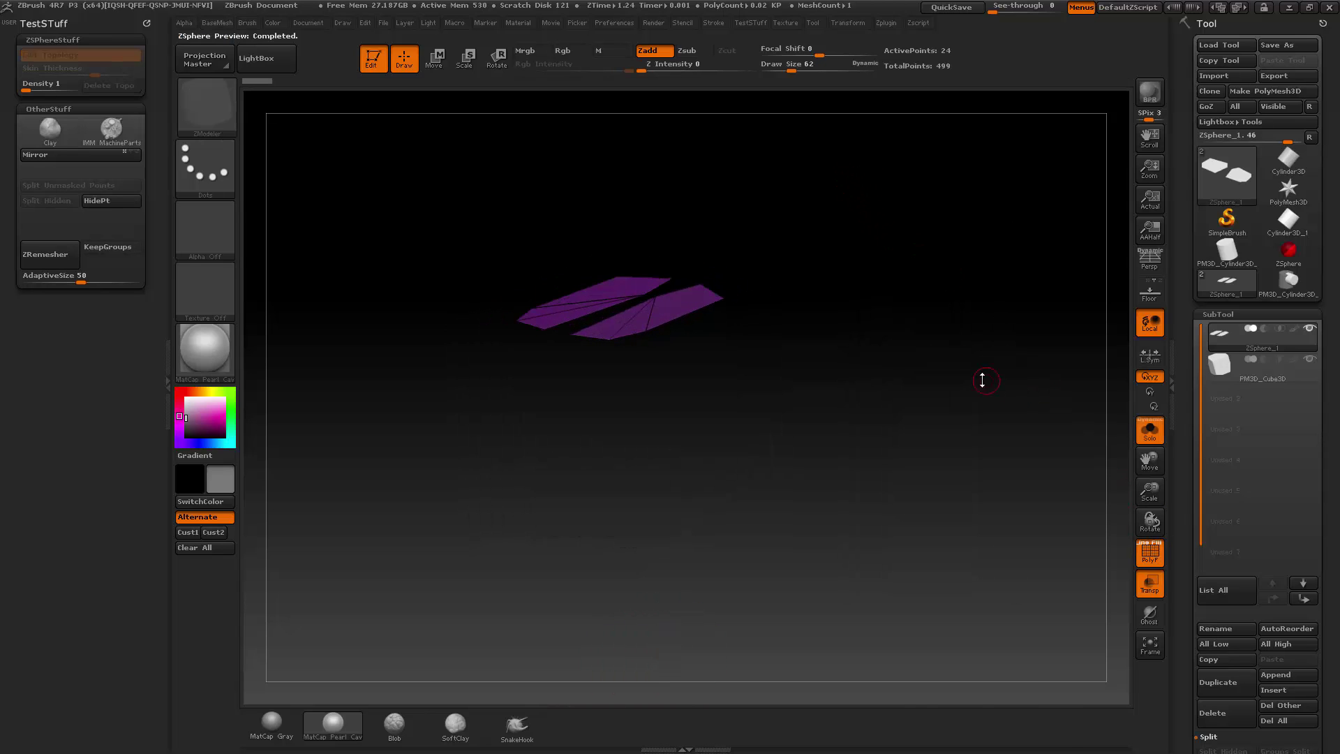
key("space")
key("space")
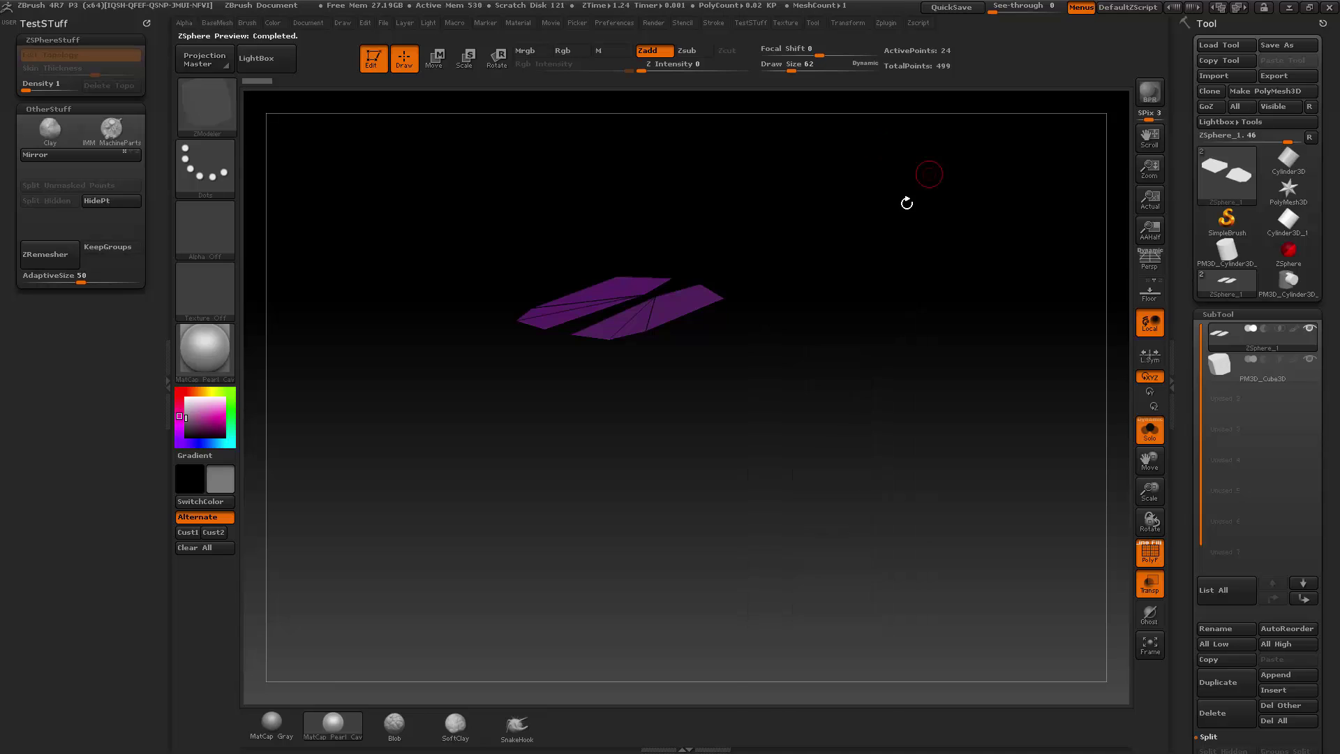
key("a")
left_click(1150, 430)
left_click_drag(922, 300, 594, 360)
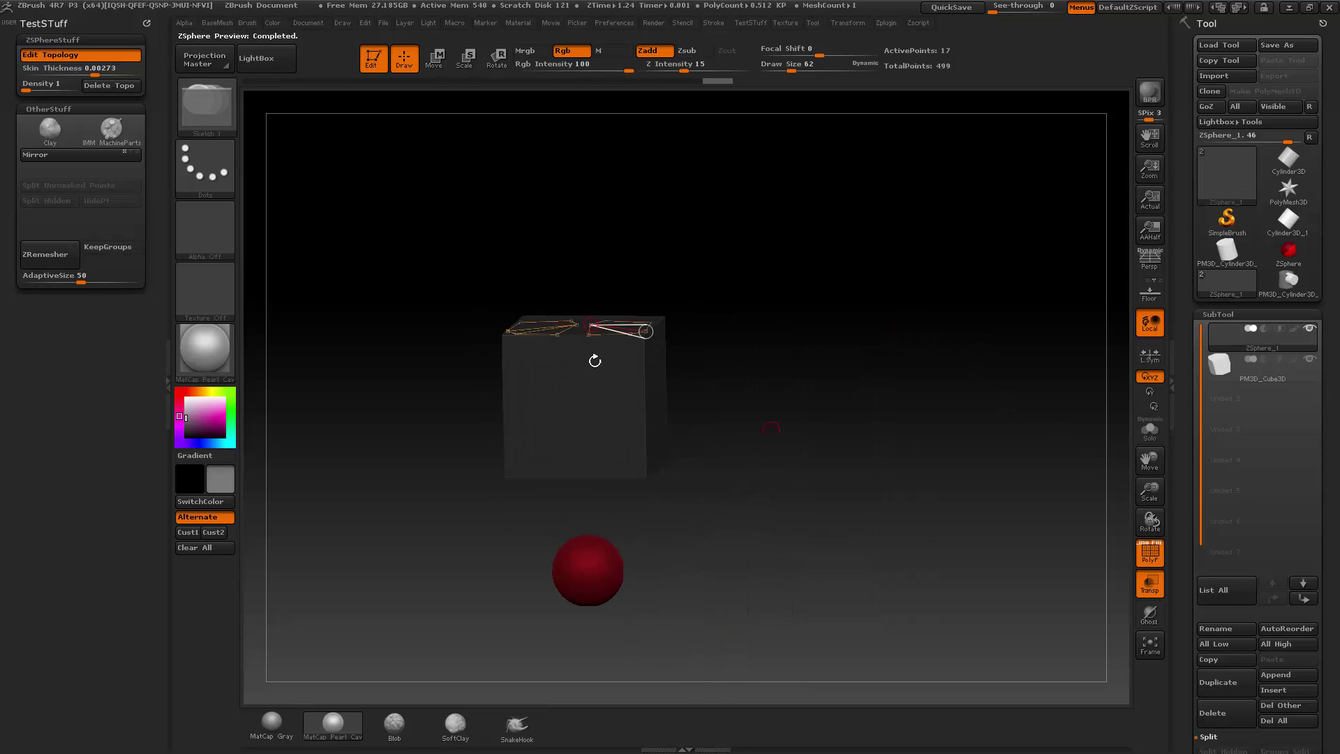
Browse through the Tool palette's sections and compare them with the commands in the pop-up ZSpheres menu
left_click_drag(1186, 304, 1190, 105)
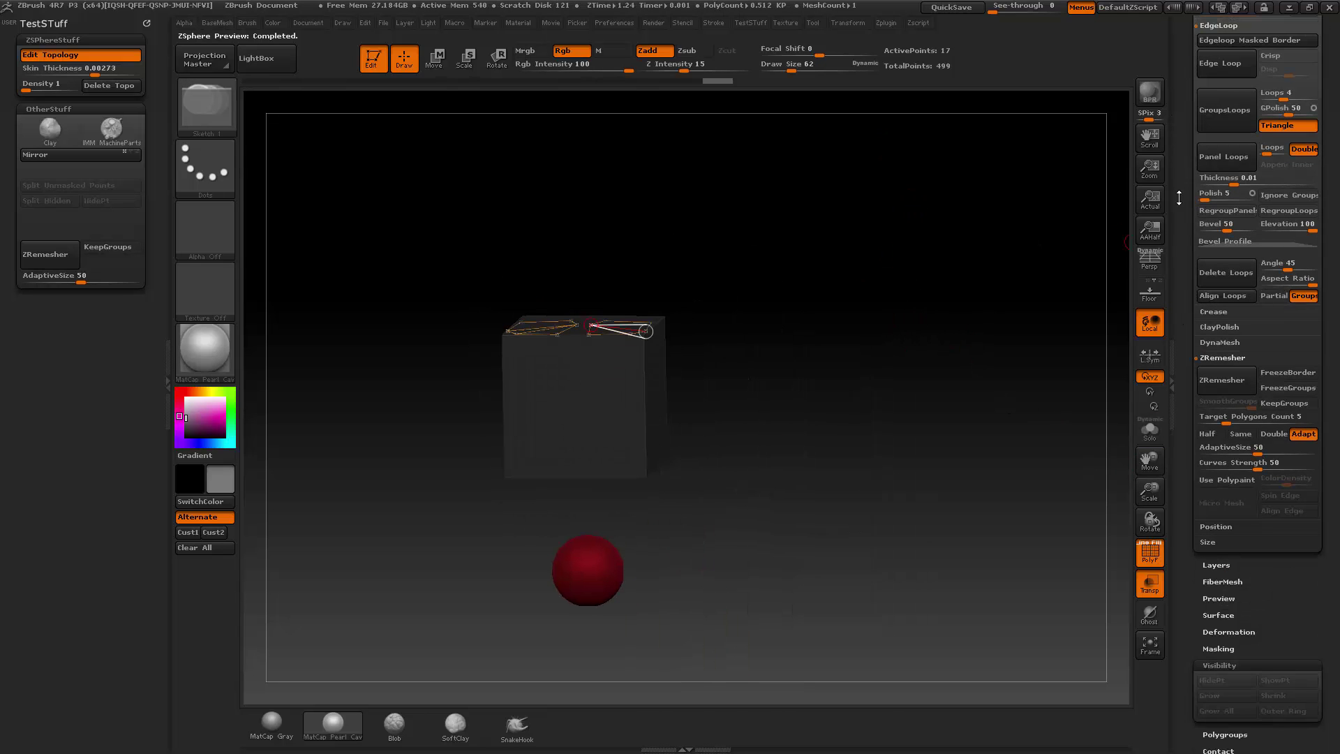
left_click_drag(1180, 198, 1187, 55)
left_click_drag(1189, 220, 1180, 591)
left_click_drag(657, 258, 575, 317)
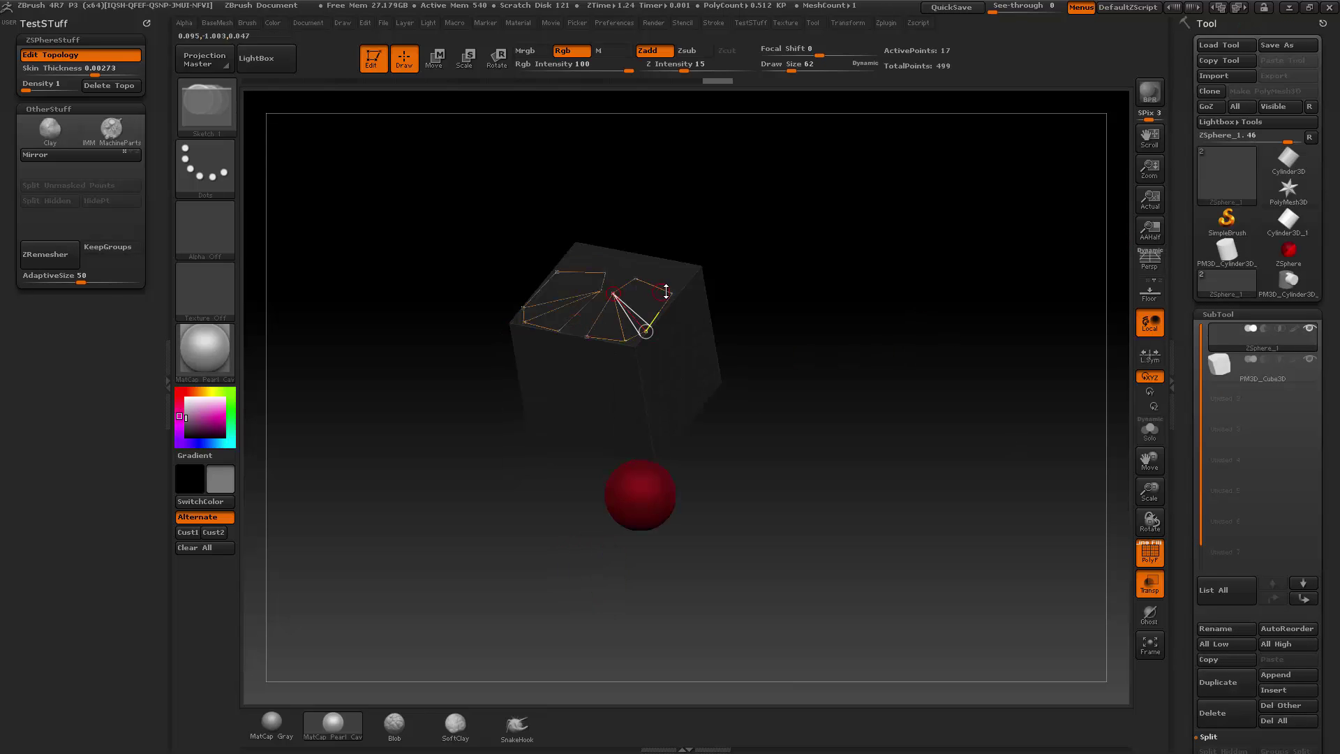
key("space")
key("space")
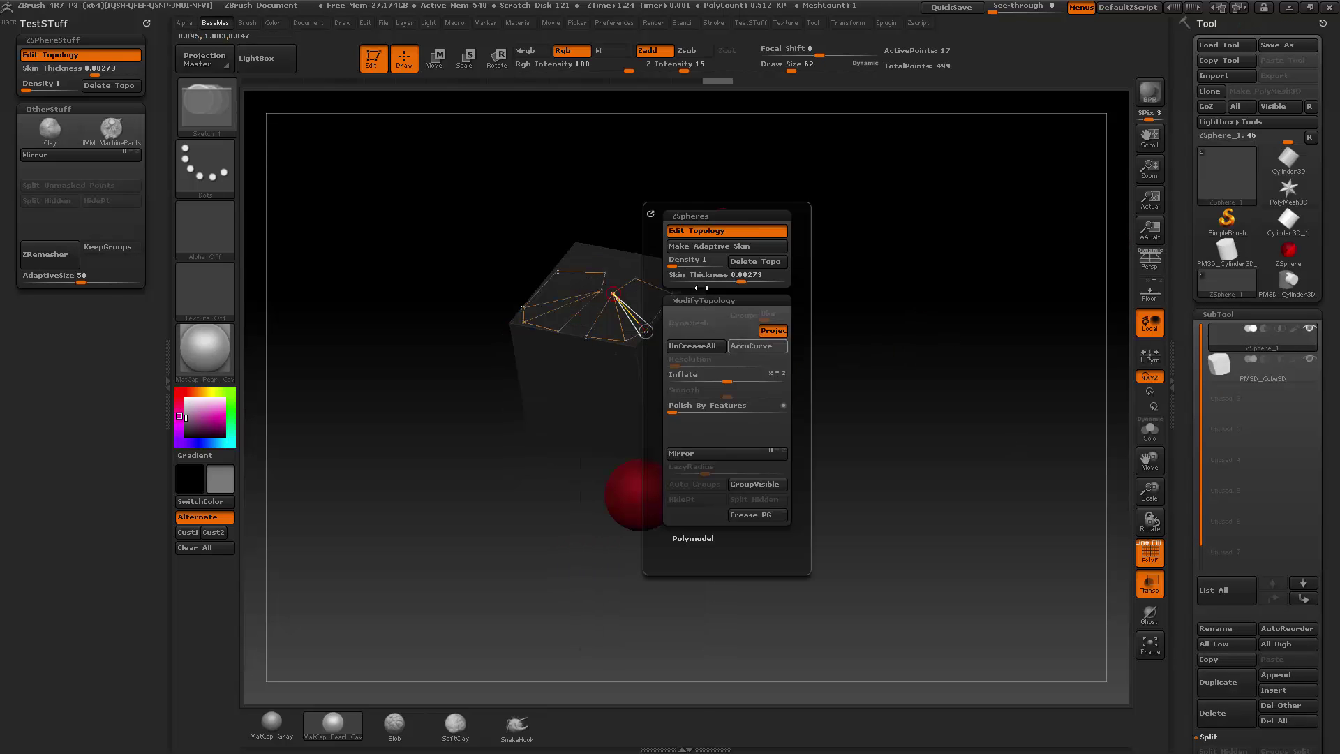
left_click_drag(877, 230, 665, 326)
key("space")
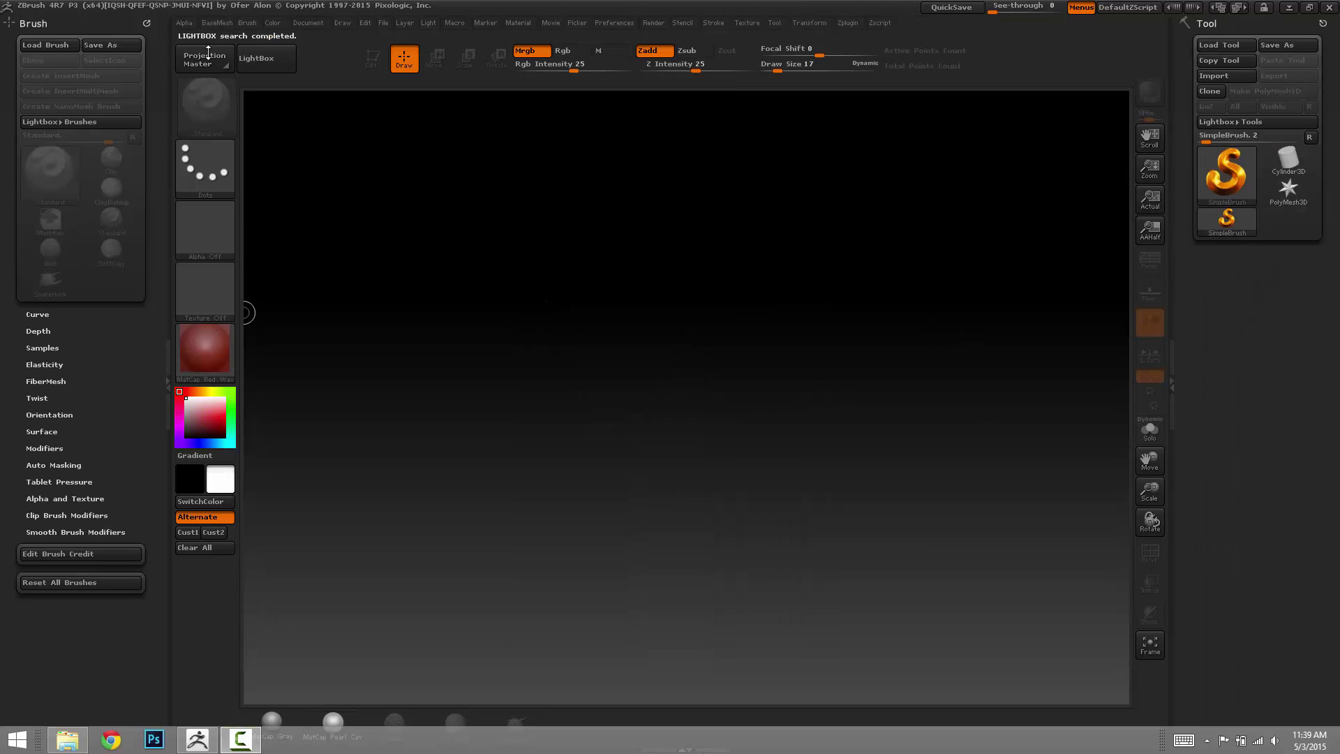
Undock the Brush palette, dock the Preferences palette with its Config section open, and store the interface configuration
left_click(147, 23)
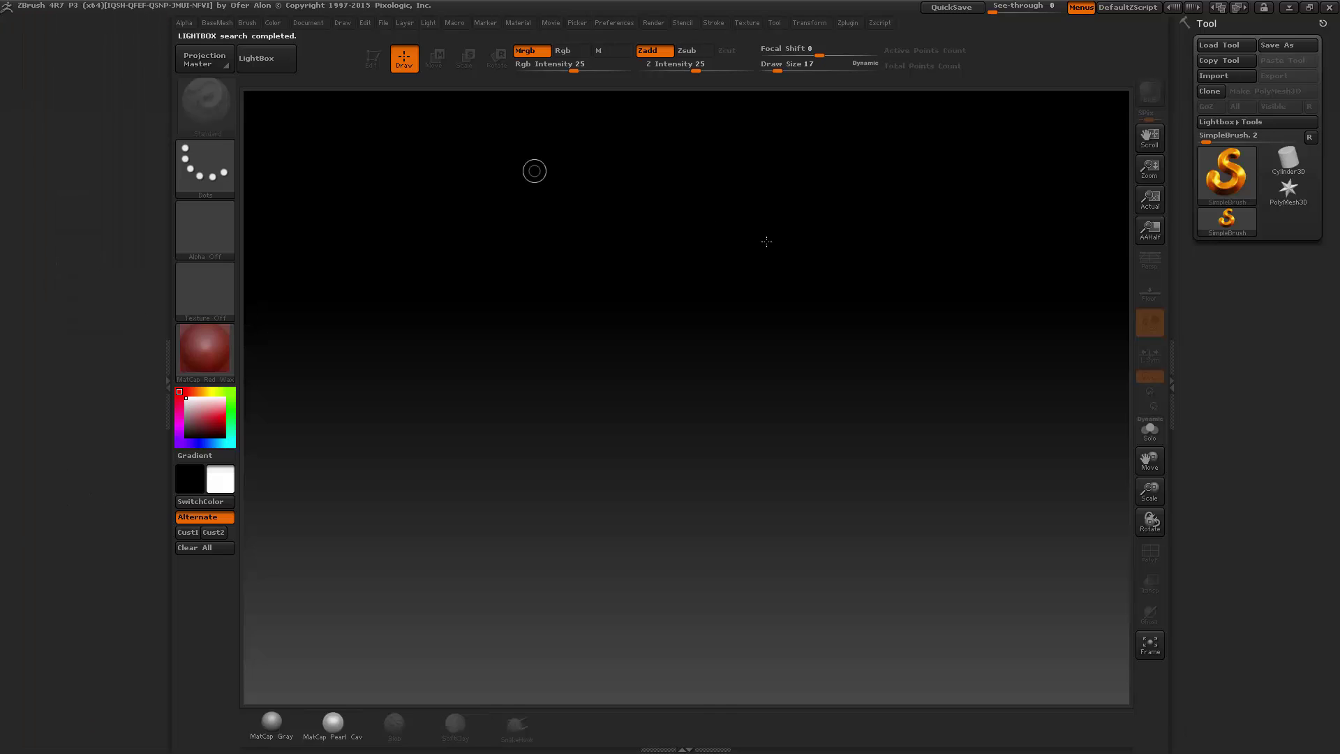
left_click(848, 26)
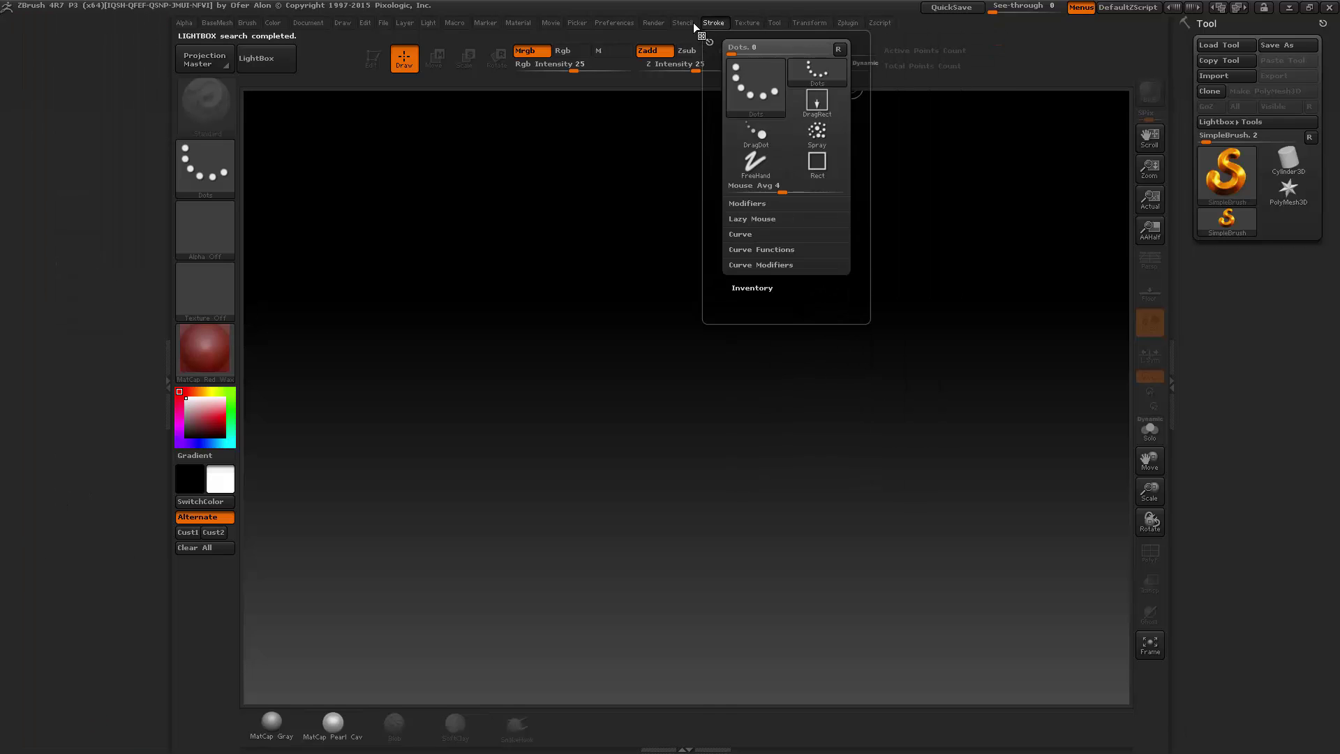
mouse_move(615, 23)
left_click_drag(602, 42, 48, 96)
left_click(47, 70)
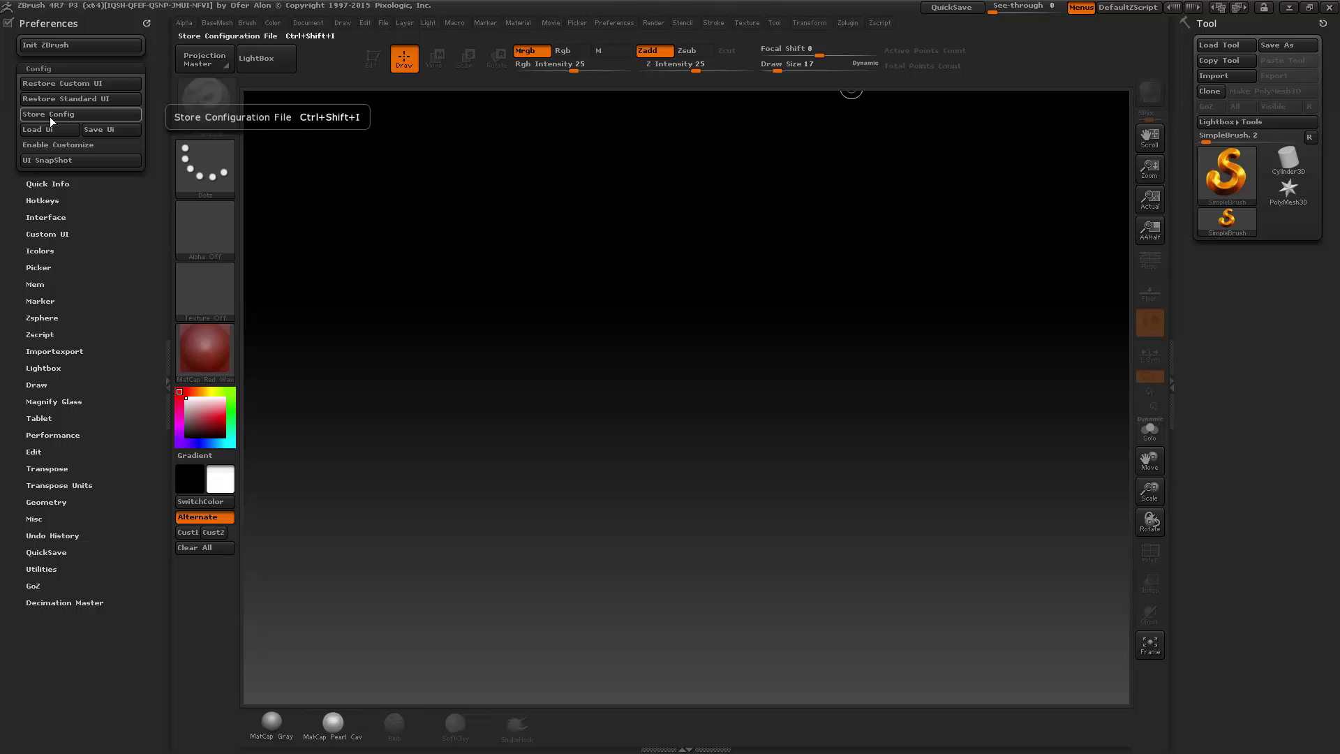
left_click(49, 114)
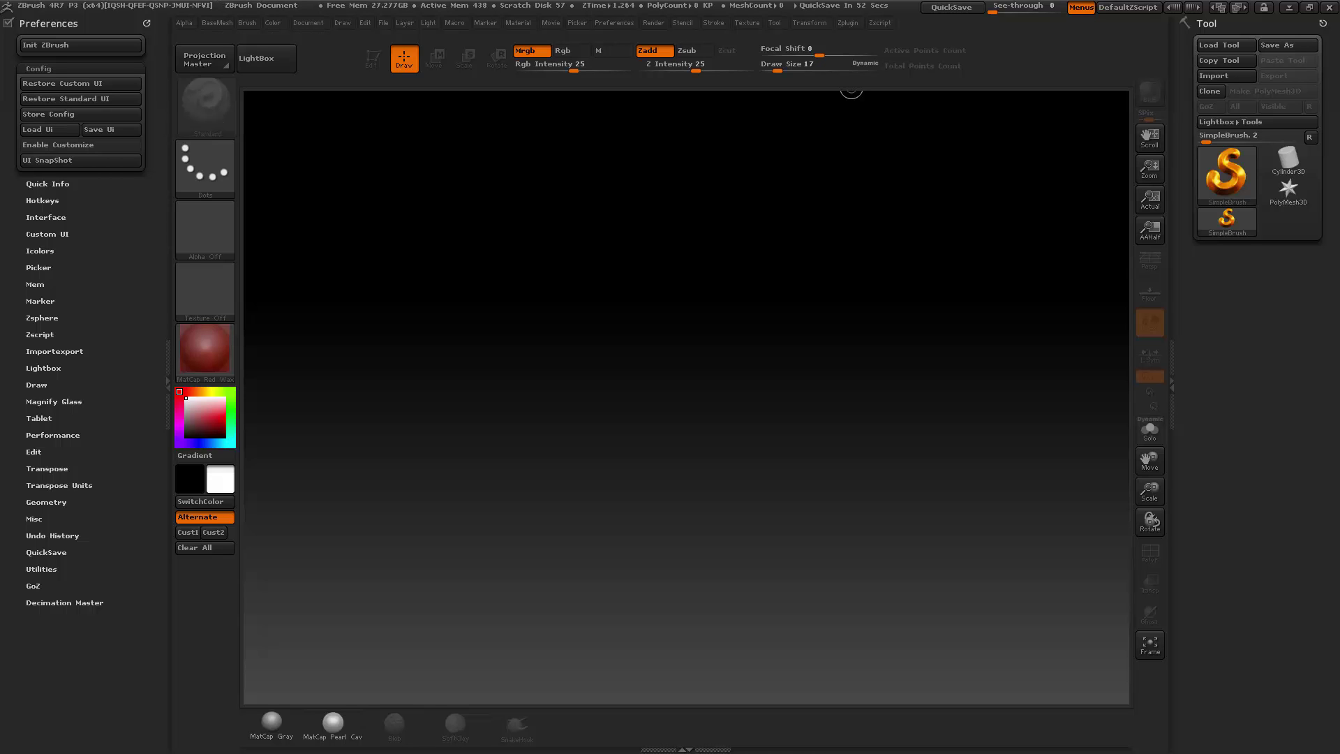
Examine the custom interface configuration files in the ZStartup folder in File Explorer, and return to ZBrush
left_click_drag(0, 127, 811, 115)
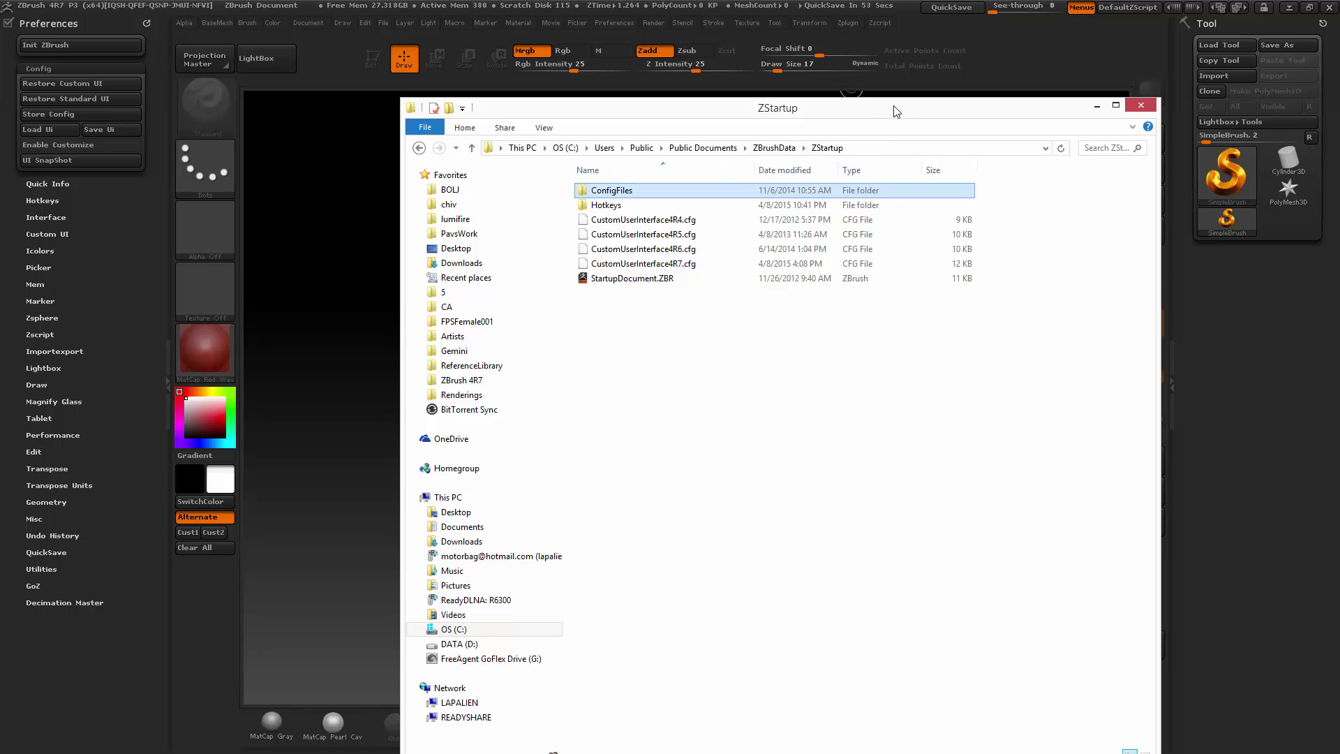
left_click_drag(838, 106, 0, 106)
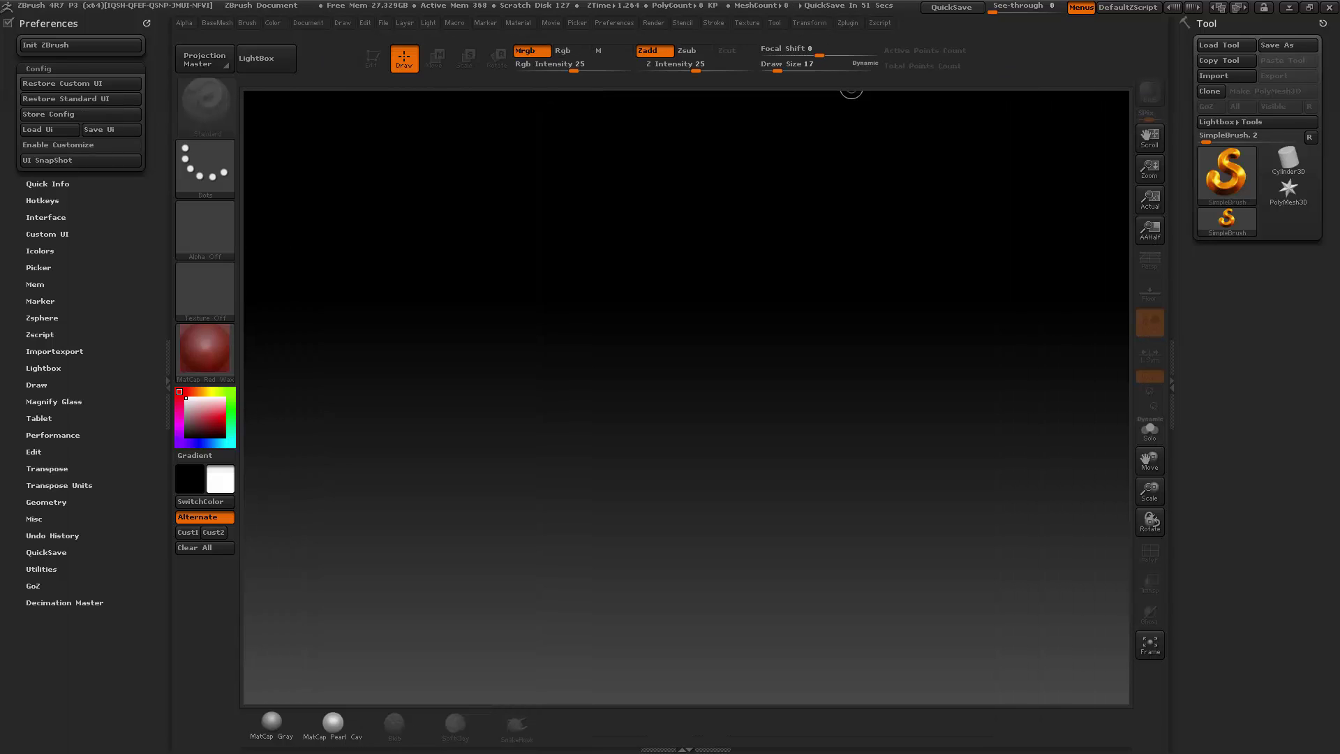